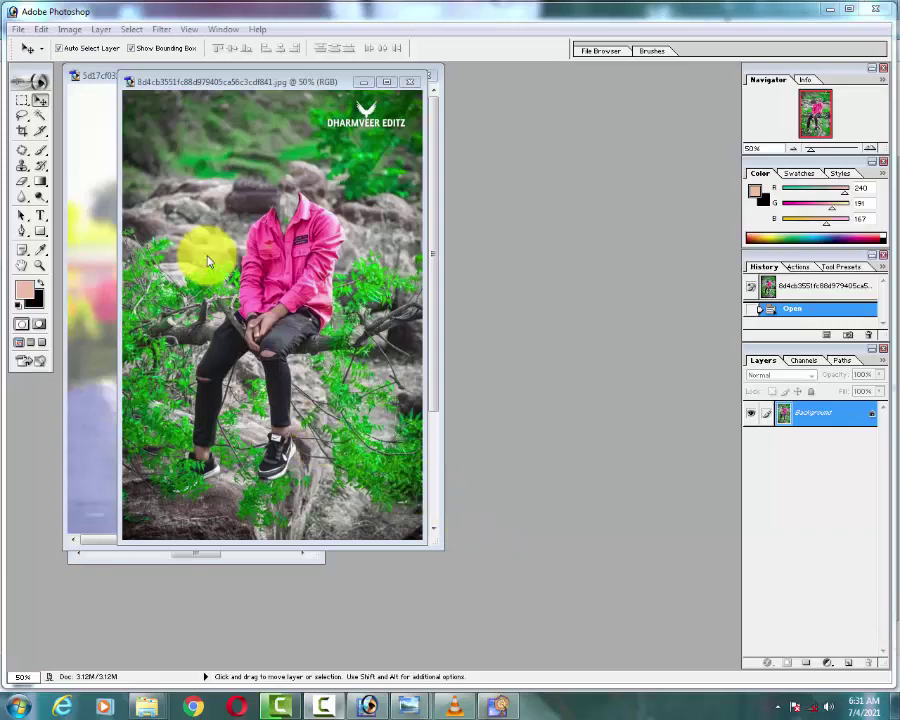
# Step: Maximize and fit the pink-shirt photo, then restore it as a floating window moved lower
pyautogui.click(385, 82)
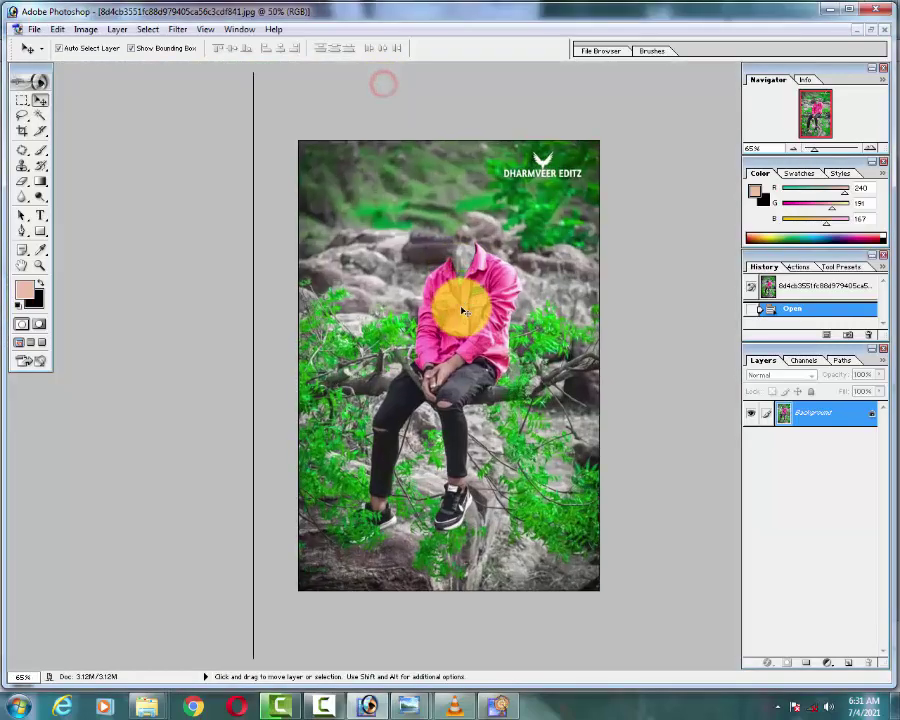
pyautogui.hotkey('ctrl', '0')
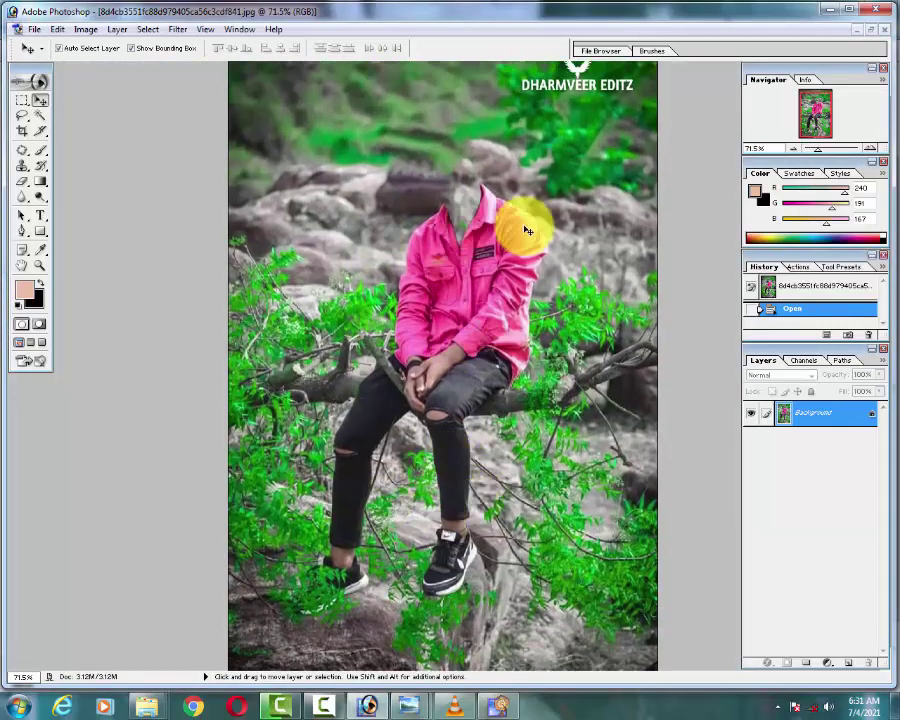
pyautogui.click(870, 29)
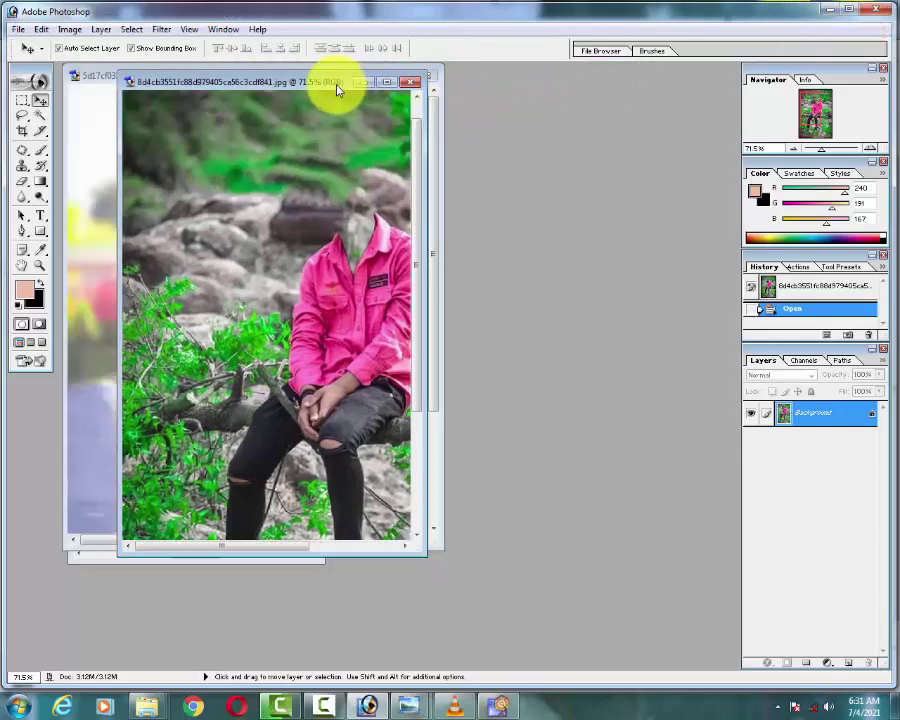
pyautogui.moveTo(318, 84); pyautogui.dragTo(292, 213)
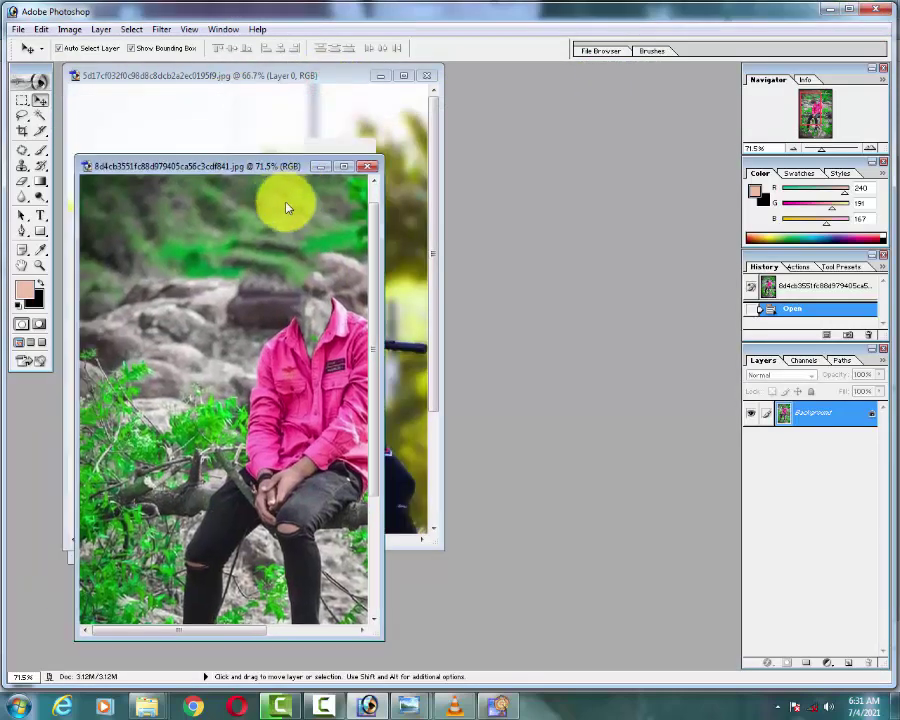
# Step: Minimize the motorcycle photo, then restore the face and motorcycle photos as floating windows
pyautogui.click(386, 74)
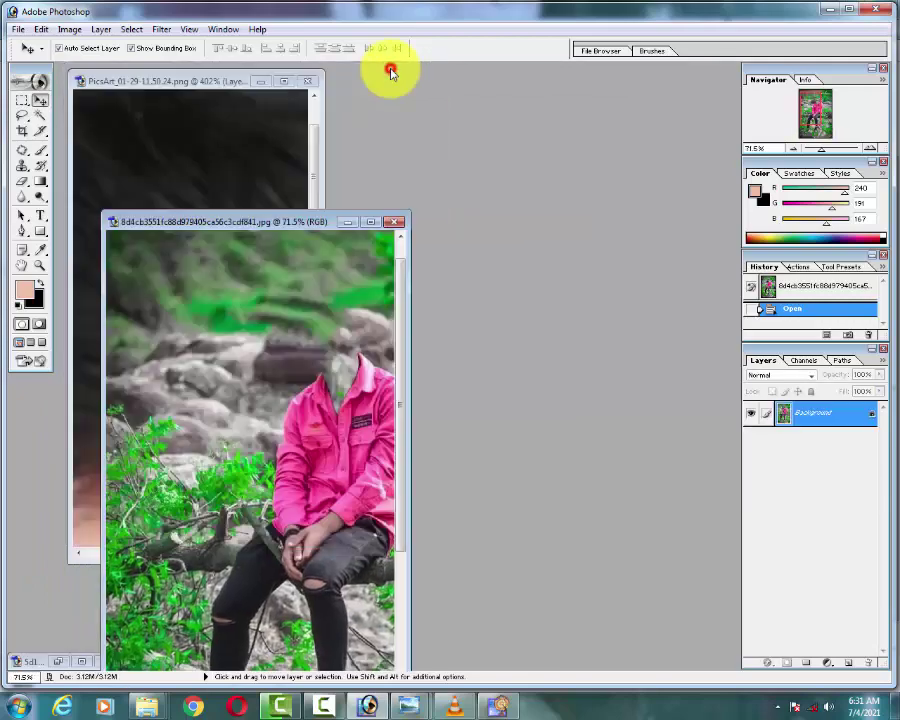
pyautogui.click(284, 81)
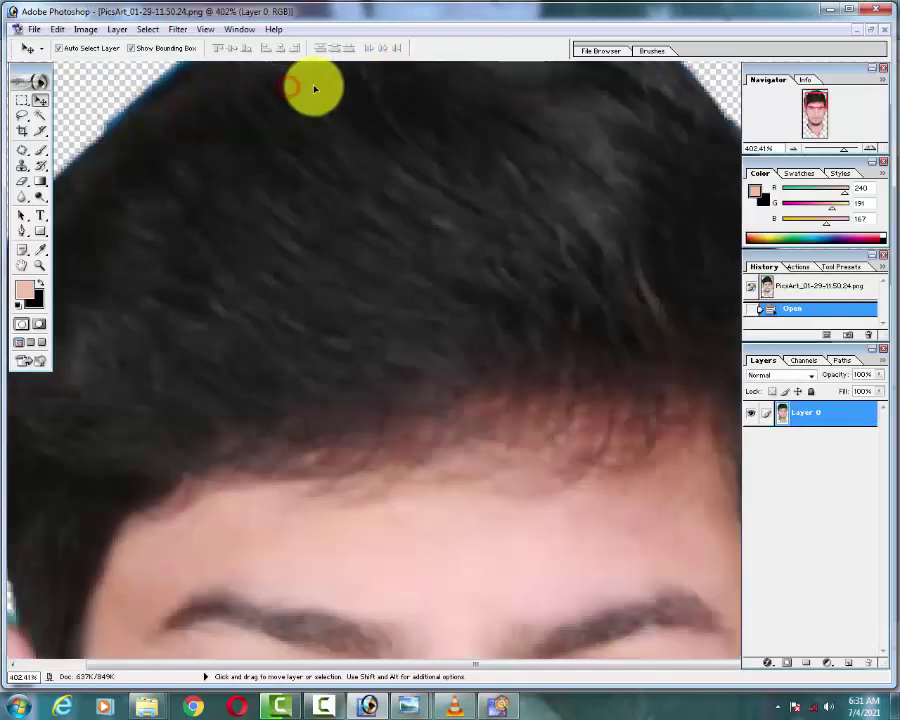
pyautogui.click(869, 30)
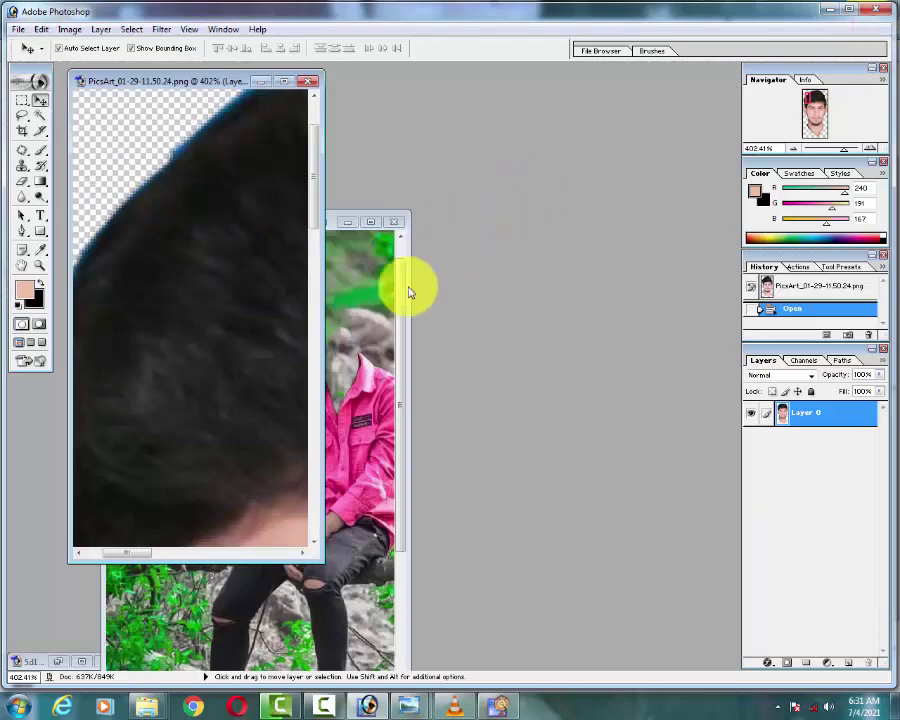
pyautogui.click(81, 660)
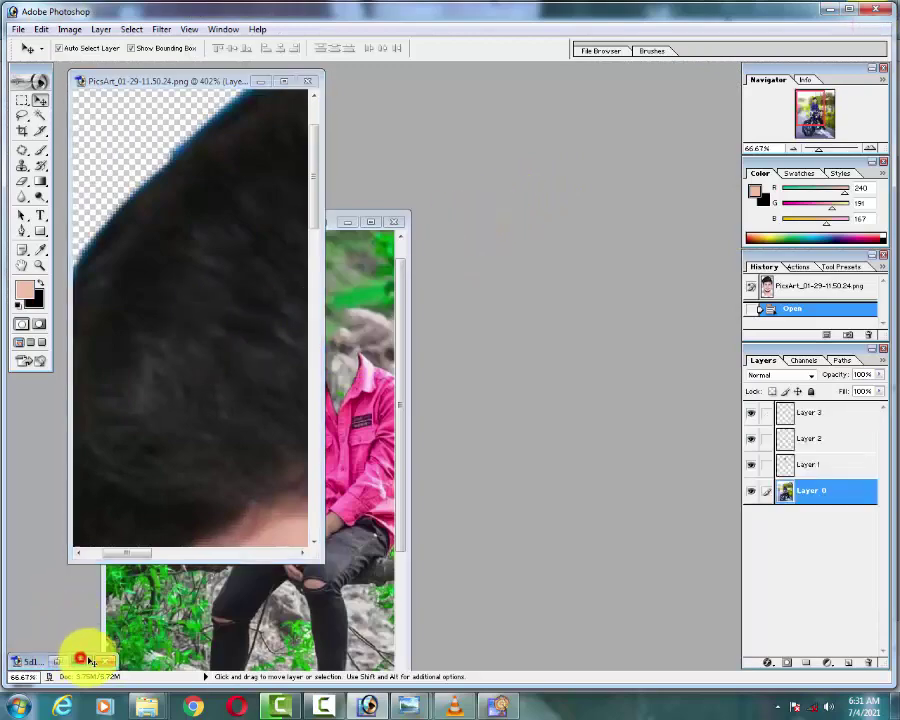
pyautogui.click(869, 31)
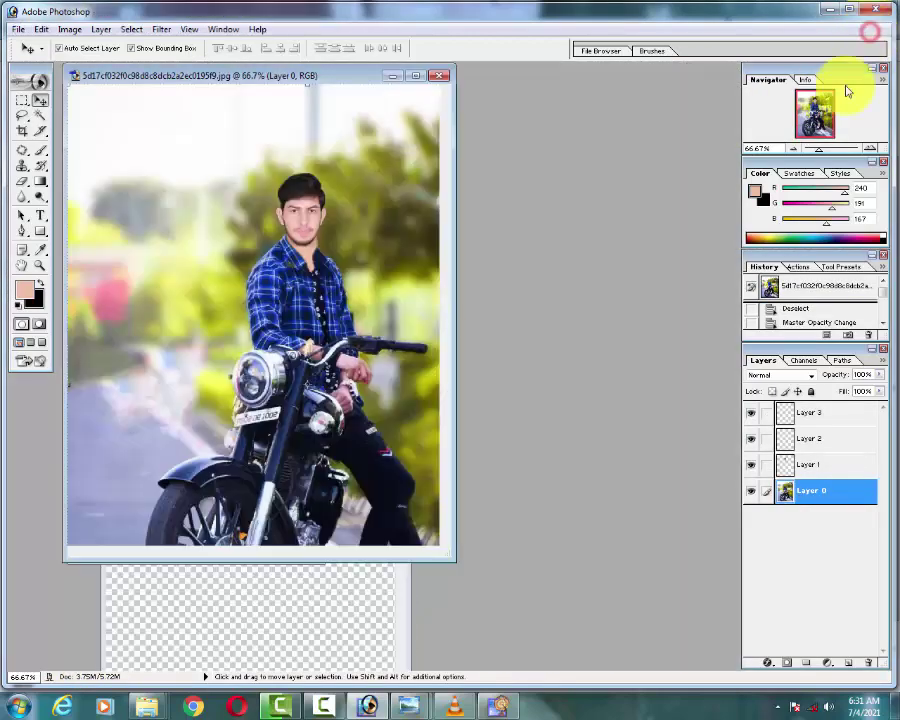
pyautogui.click(273, 628)
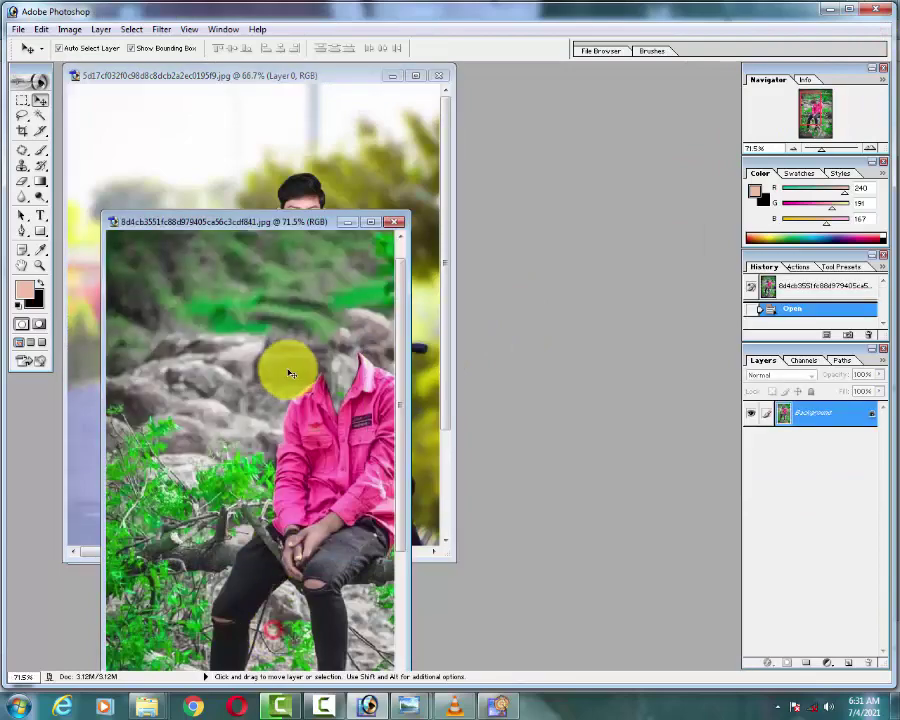
# Step: Drag the face layer from the motorcycle photo into the pink-shirt photo and maximize it
pyautogui.click(297, 197)
pyautogui.moveTo(303, 207); pyautogui.dragTo(340, 595)
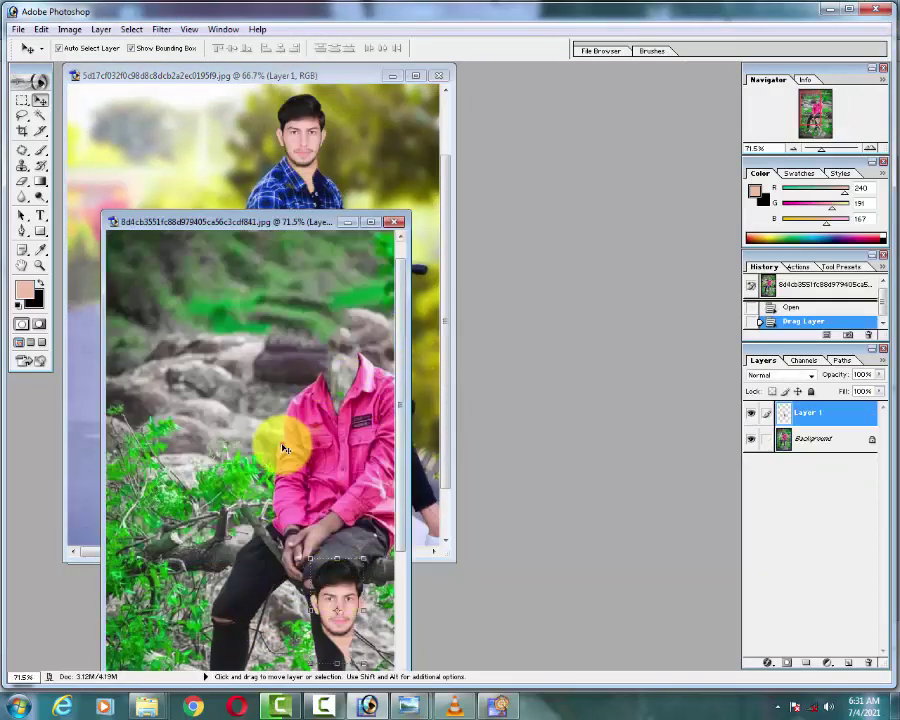
pyautogui.click(368, 232)
pyautogui.doubleClick(378, 221)
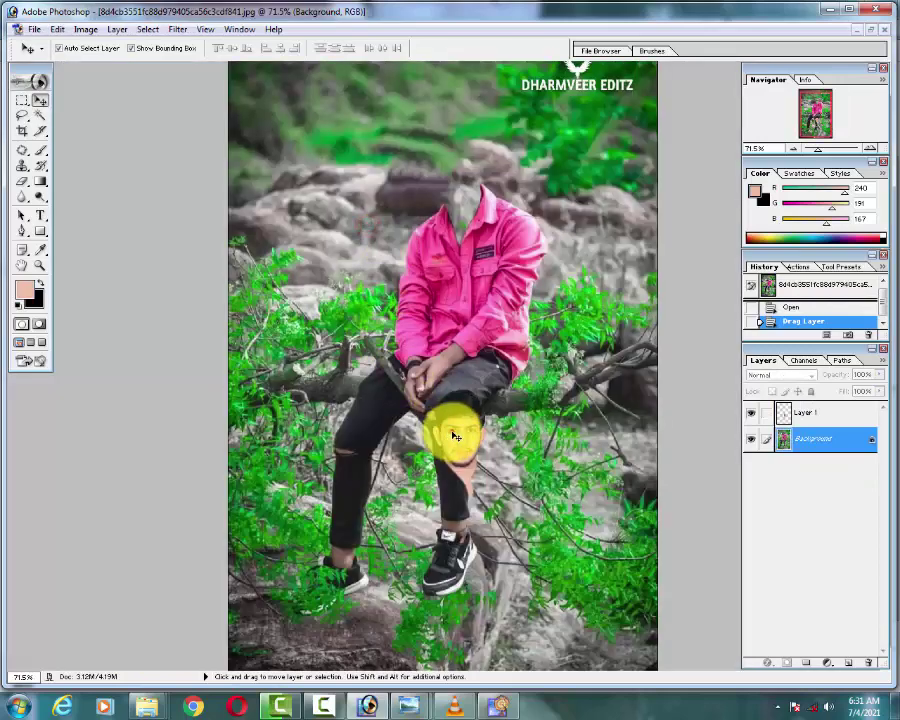
# Step: Move the pasted face onto the neck, then drag Layer 1 to the trash to delete it
pyautogui.moveTo(458, 432)
pyautogui.mouseDown()
pyautogui.moveTo(467, 260)
pyautogui.moveTo(456, 167)
pyautogui.moveTo(466, 386)
pyautogui.moveTo(467, 161)
pyautogui.mouseUp()
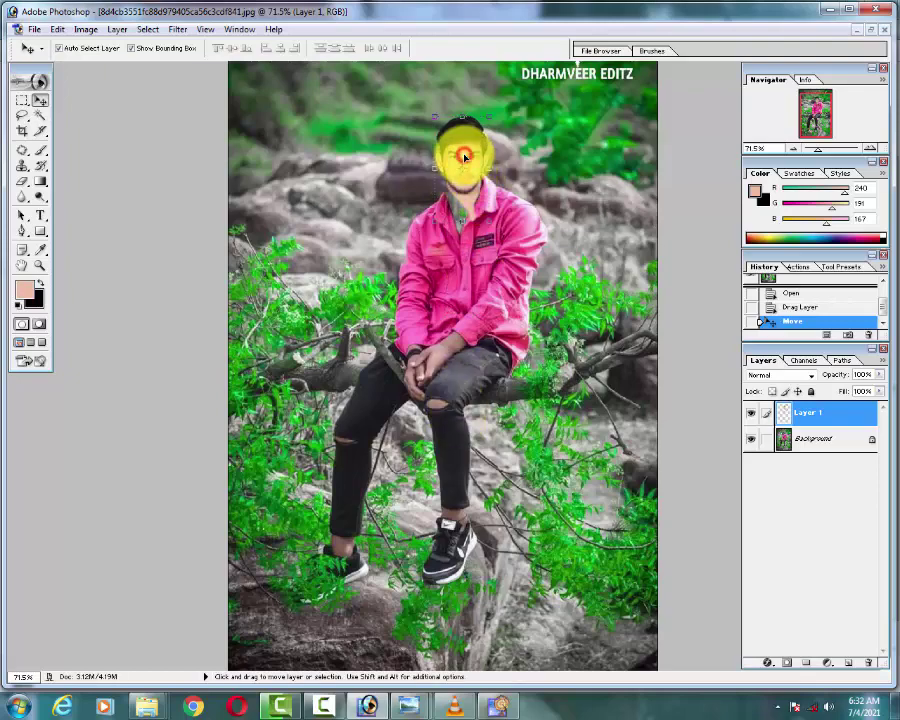
pyautogui.moveTo(781, 420)
pyautogui.mouseDown()
pyautogui.moveTo(881, 665)
pyautogui.moveTo(872, 663)
pyautogui.mouseUp()
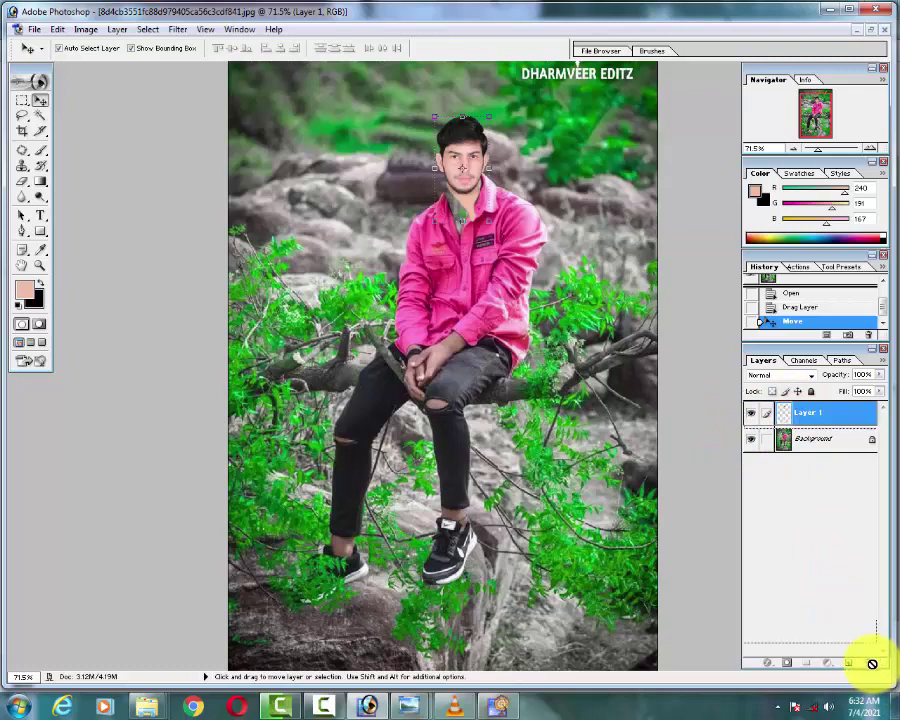
pyautogui.click(865, 658)
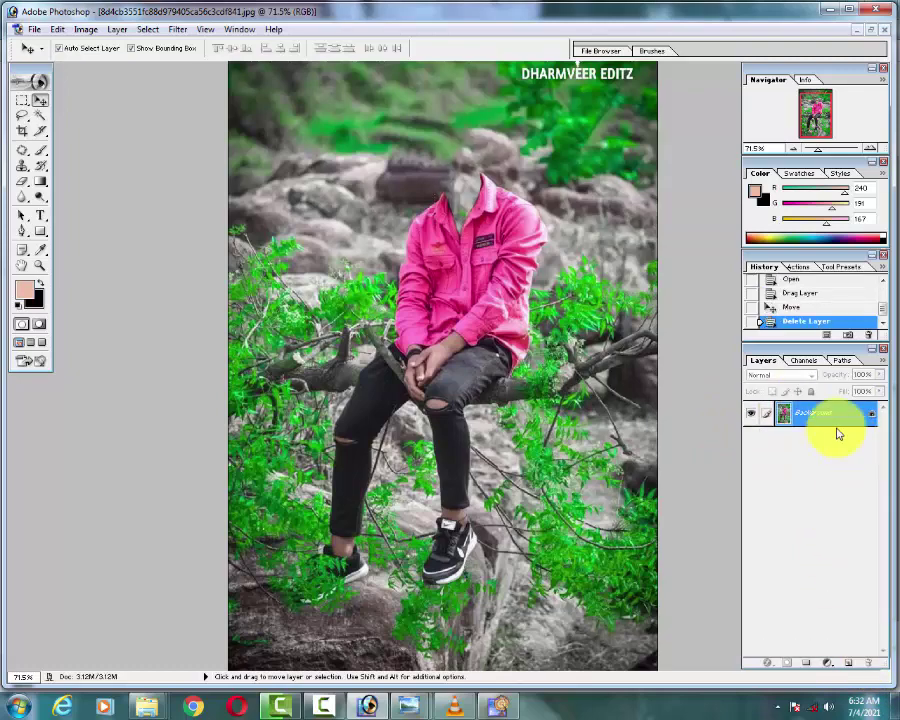
# Step: Drag PicsArt_01-29-11.50.24 from the PicsArt folder onto the Photoshop workspace to open it
pyautogui.click(826, 12)
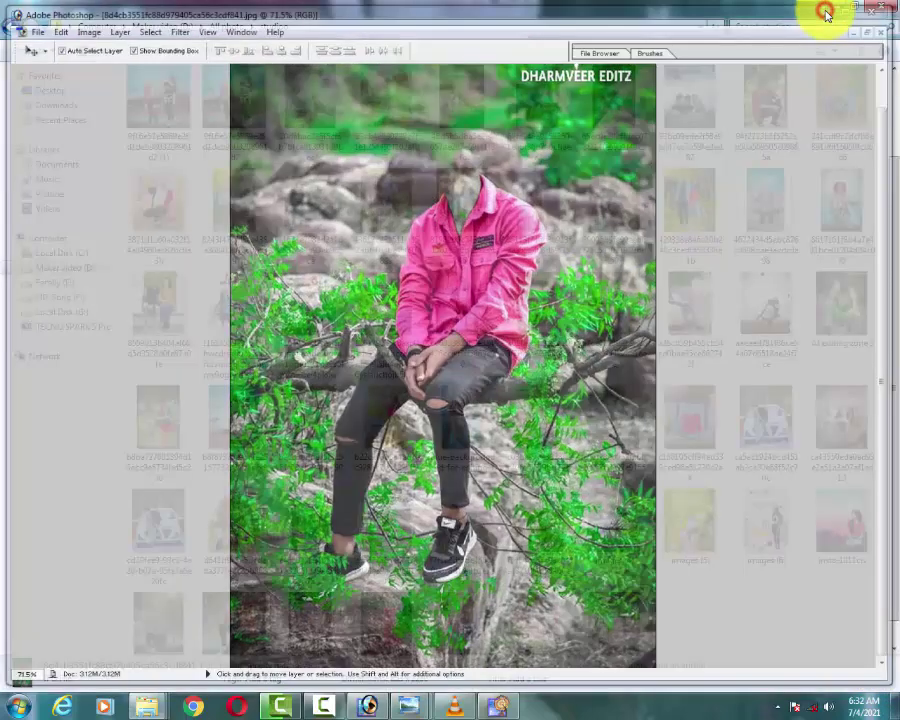
pyautogui.click(826, 12)
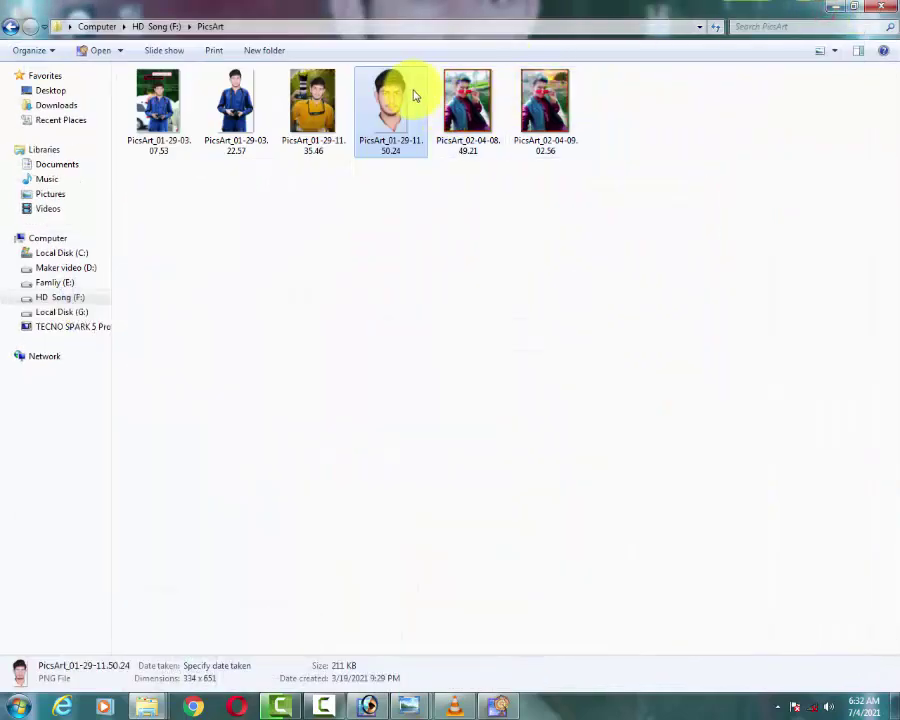
pyautogui.moveTo(391, 100)
pyautogui.mouseDown()
pyautogui.moveTo(323, 396)
pyautogui.moveTo(366, 708)
pyautogui.mouseUp()
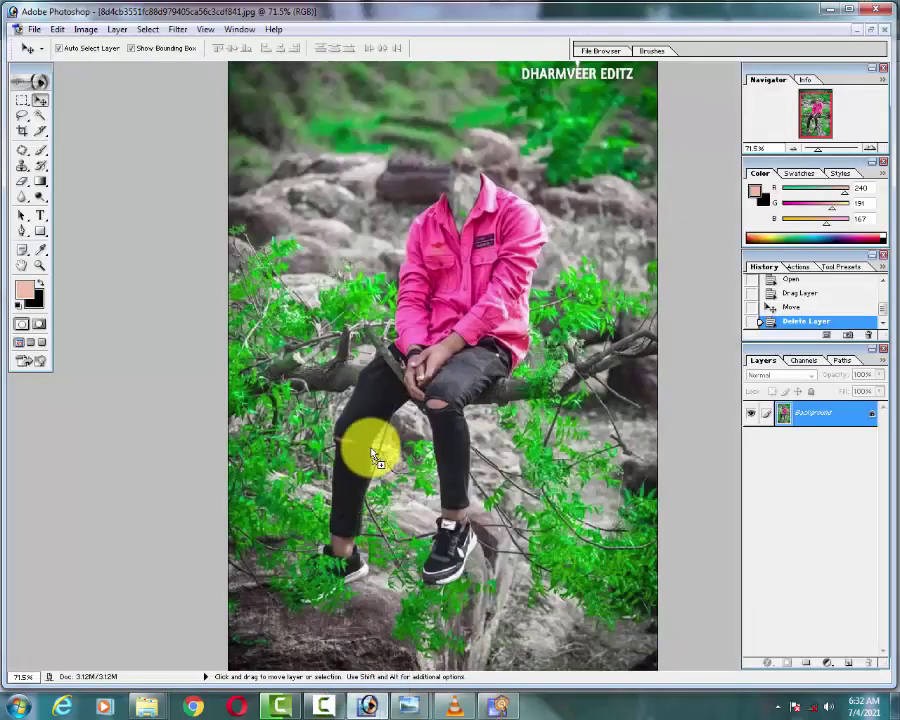
pyautogui.moveTo(366, 708); pyautogui.dragTo(371, 400)
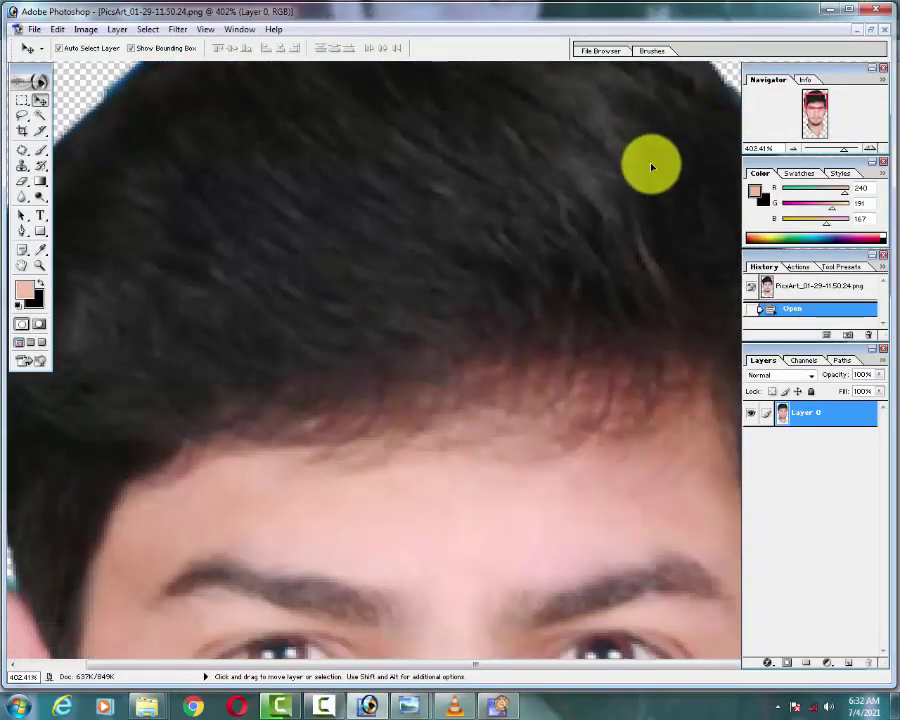
# Step: Drag the PicsArt face layer into the pink-shirt photo, maximize it, and raise the face over the body
pyautogui.click(870, 30)
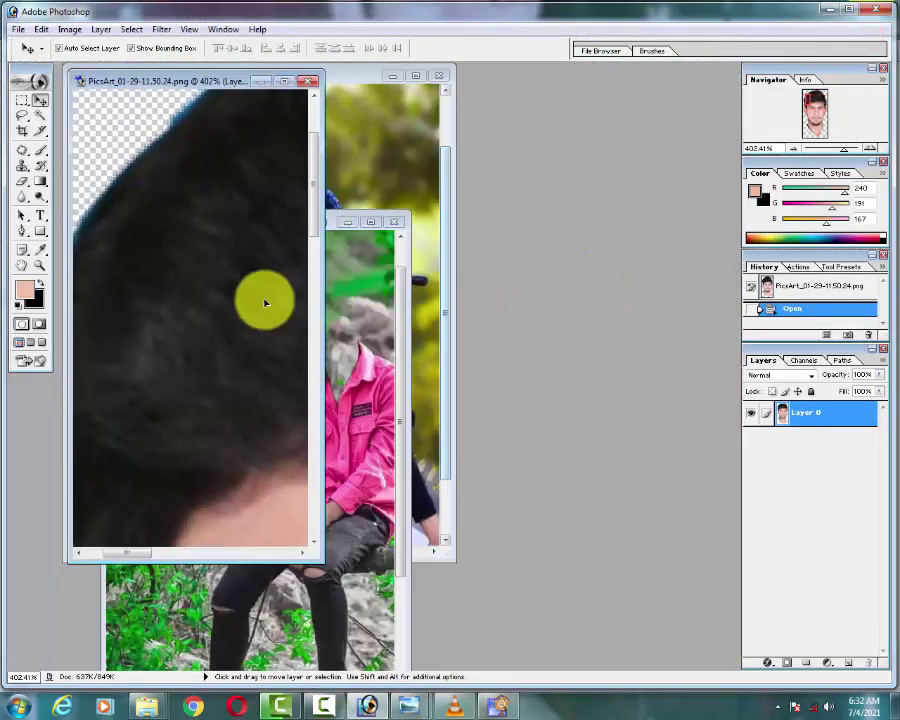
pyautogui.moveTo(226, 250); pyautogui.dragTo(340, 316)
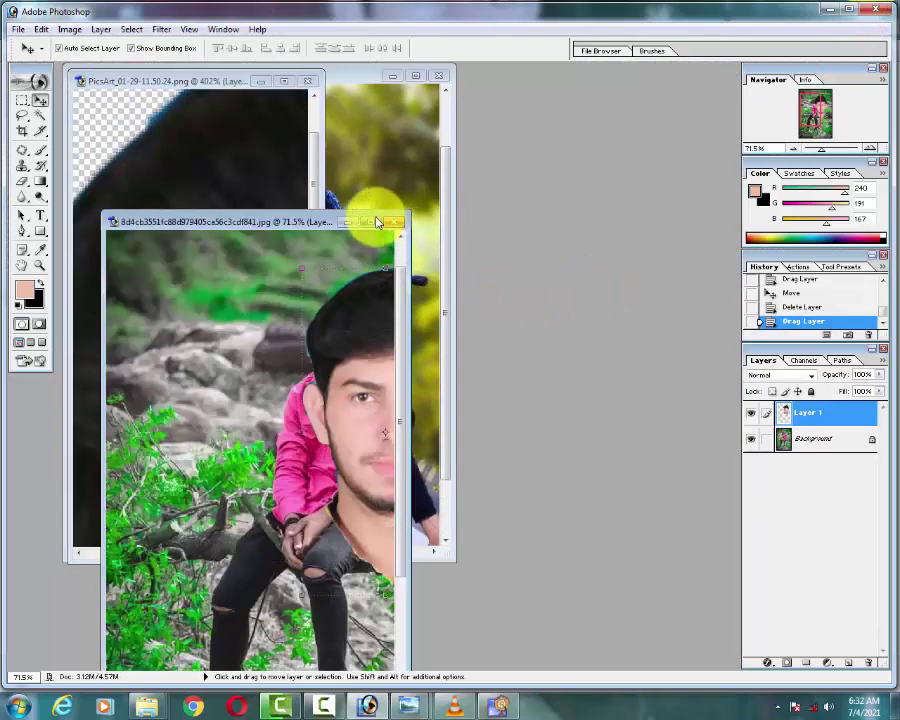
pyautogui.click(378, 222)
pyautogui.moveTo(490, 286); pyautogui.dragTo(507, 246)
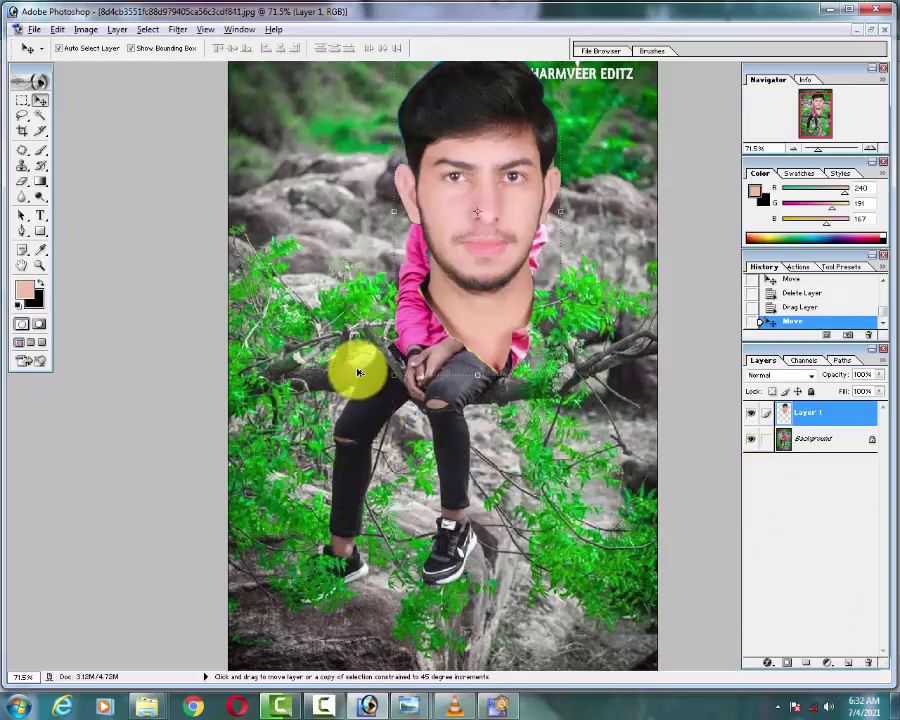
# Step: Shrink the PicsArt face with Free Transform and apply the new size
pyautogui.hotkey('ctrl', 't')
pyautogui.moveTo(390, 372)
pyautogui.mouseDown()
pyautogui.moveTo(400, 302)
pyautogui.moveTo(426, 262)
pyautogui.mouseUp()
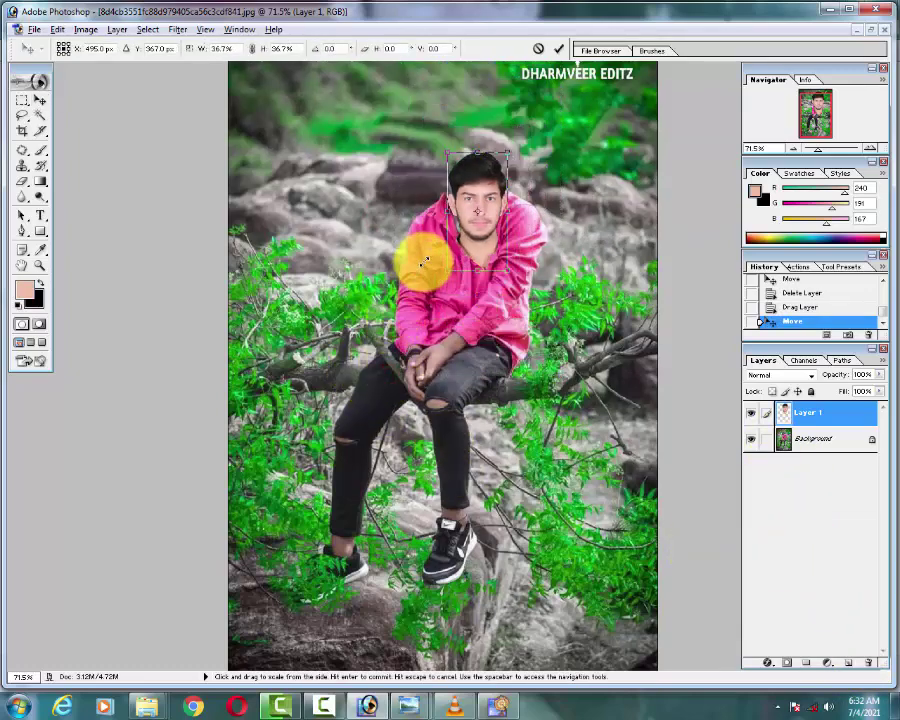
pyautogui.press('Return')
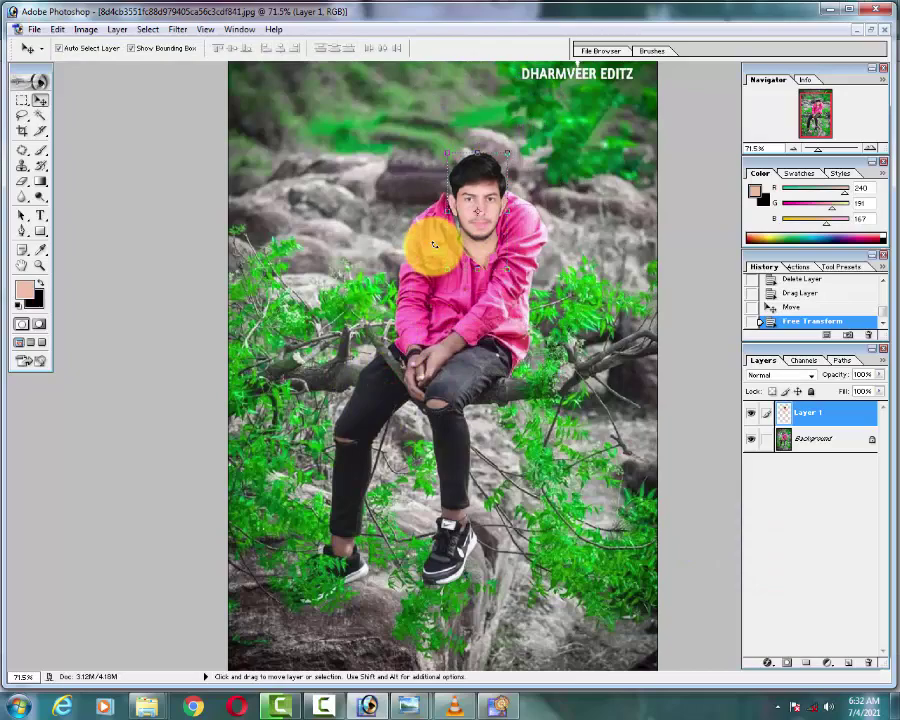
# Step: Zoom in on the face, undo an accidentally placed note, and zoom out one step
pyautogui.hotkey('ctrl', '+')
pyautogui.hotkey('ctrl', '+')
pyautogui.press('n')
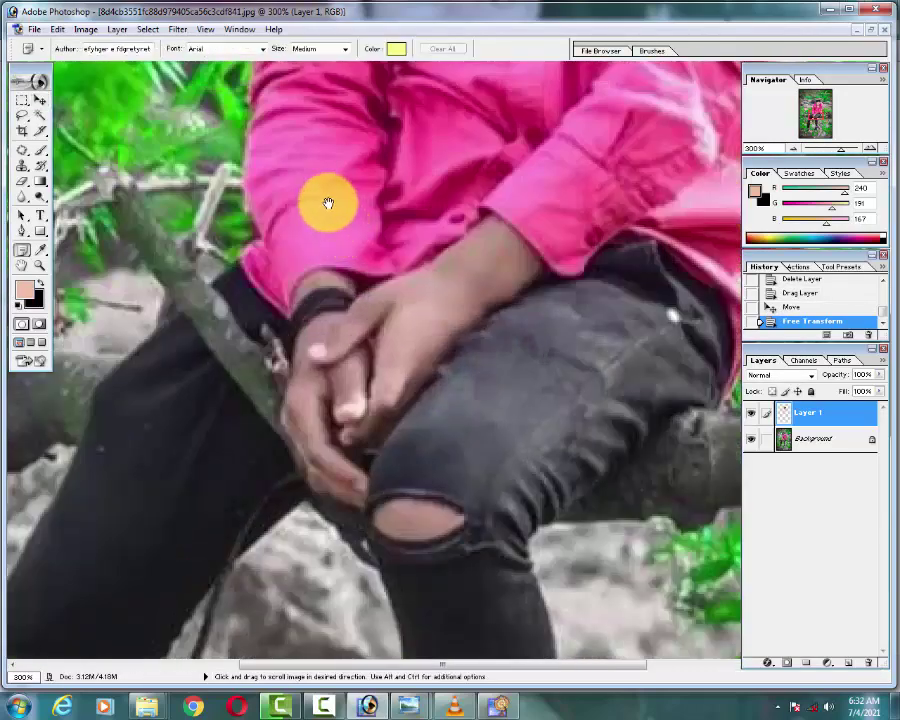
pyautogui.hotkey('ctrl', '+')
pyautogui.moveTo(299, 297); pyautogui.dragTo(297, 458)
pyautogui.moveTo(297, 267); pyautogui.dragTo(296, 356)
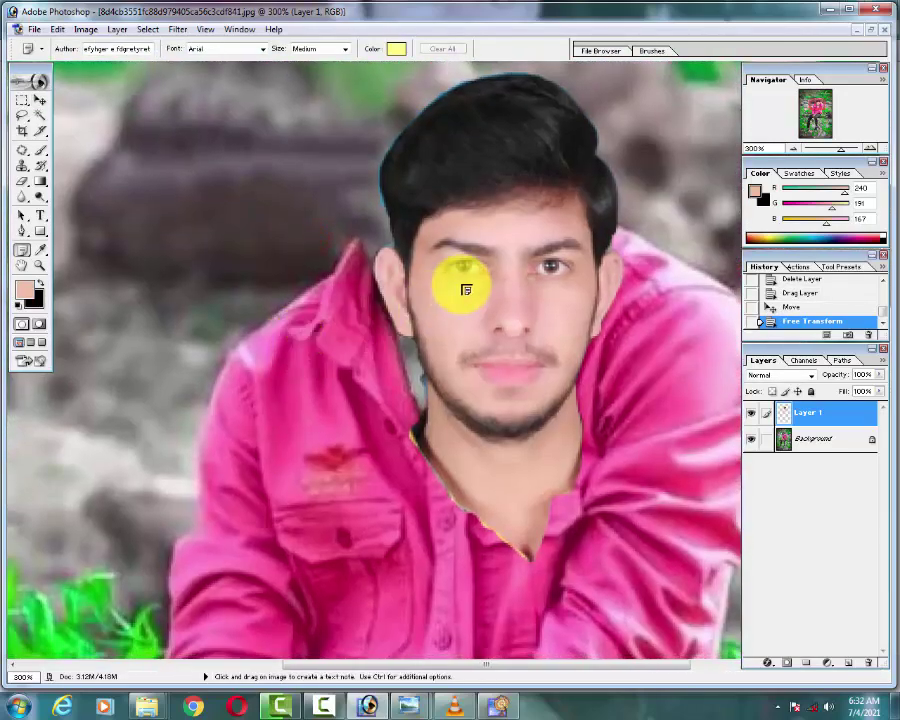
pyautogui.moveTo(459, 290); pyautogui.dragTo(437, 256)
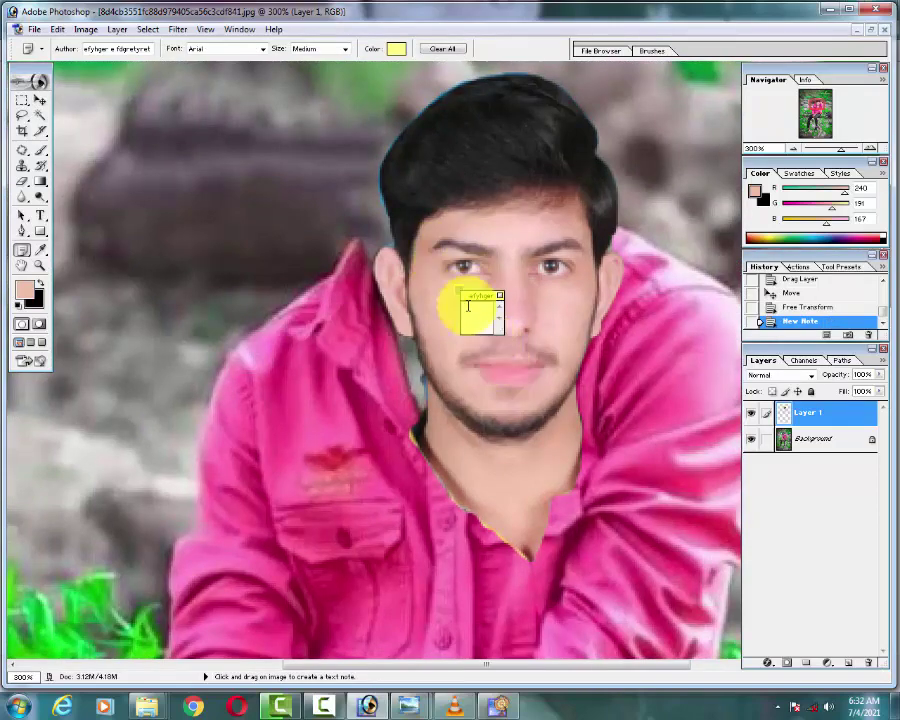
pyautogui.click(41, 100)
pyautogui.hotkey('ctrl', 'z')
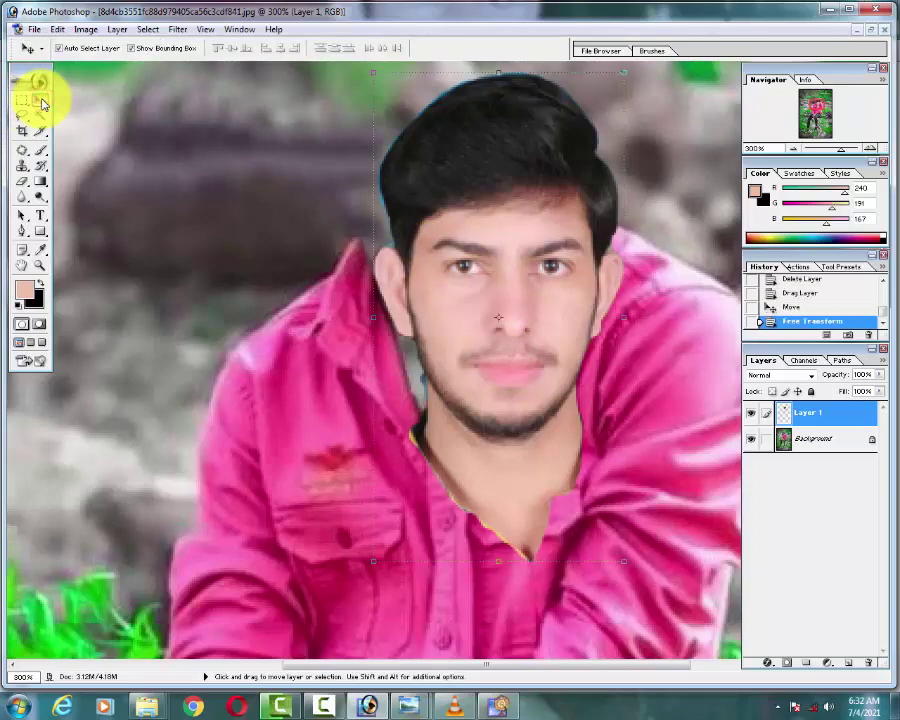
pyautogui.hotkey('ctrl', '-')
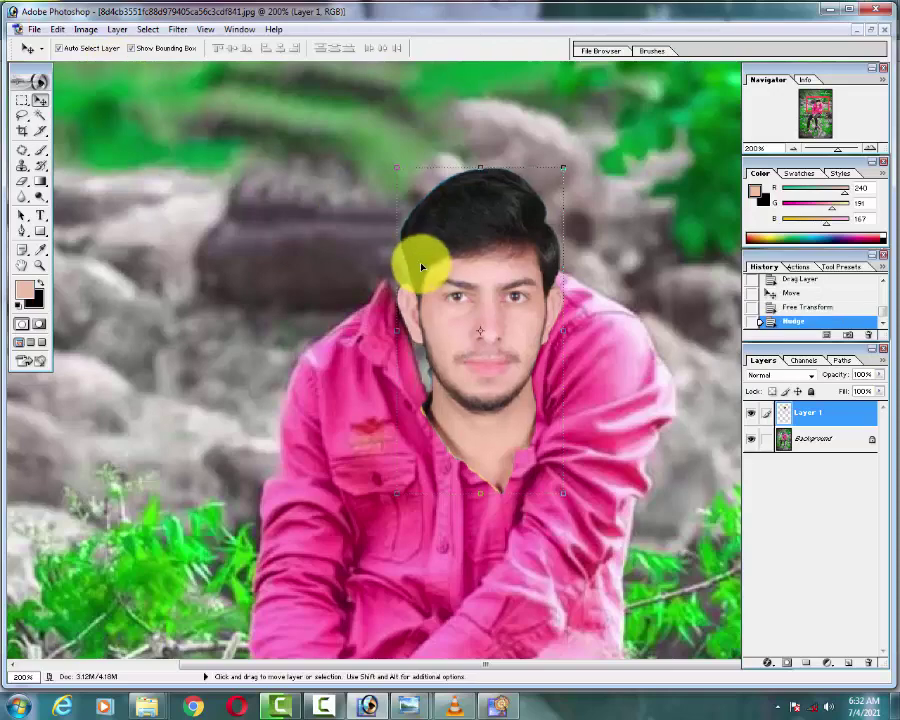
# Step: Nudge the face up and left with Shift+arrows, then drag it slightly right onto the neck
pyautogui.hotkey('shift', 'Up')
pyautogui.hotkey('shift', 'Left')
pyautogui.hotkey('shift', 'Up')
pyautogui.hotkey('shift', 'Up')
pyautogui.hotkey('shift', 'Up')
pyautogui.hotkey('shift', 'Left')
pyautogui.hotkey('shift', 'Up')
pyautogui.hotkey('shift', 'Up')
pyautogui.hotkey('shift', 'Up')
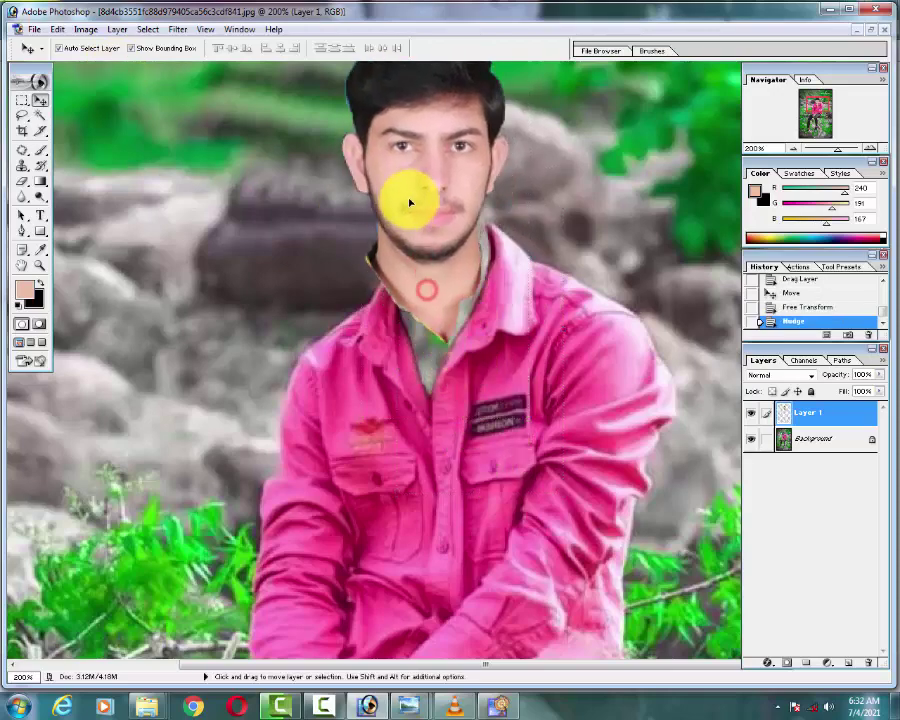
pyautogui.moveTo(423, 232)
pyautogui.mouseDown()
pyautogui.moveTo(420, 222)
pyautogui.moveTo(423, 237)
pyautogui.moveTo(473, 246)
pyautogui.moveTo(476, 255)
pyautogui.mouseUp()
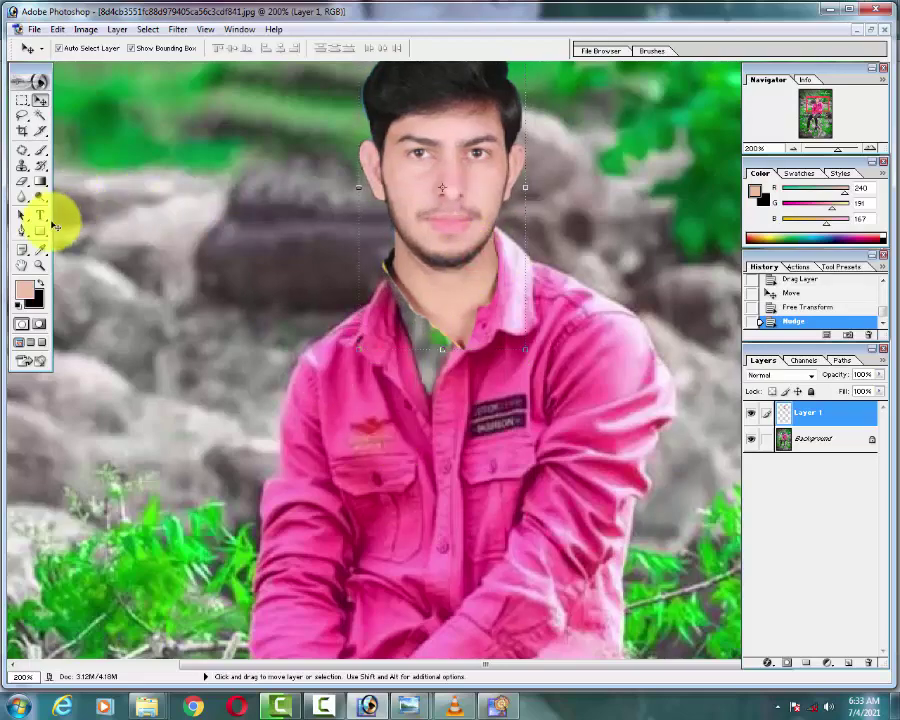
# Step: Keep the skin-tone foreground colour and brush a first stroke over the grey collar shadow
pyautogui.click(28, 291)
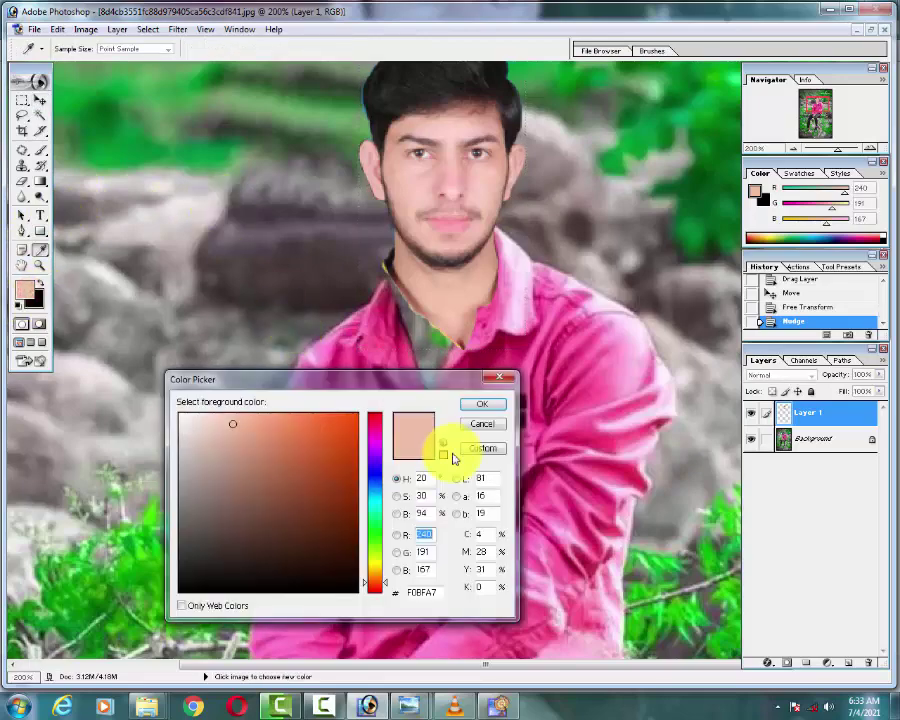
pyautogui.press('v')
pyautogui.click(480, 410)
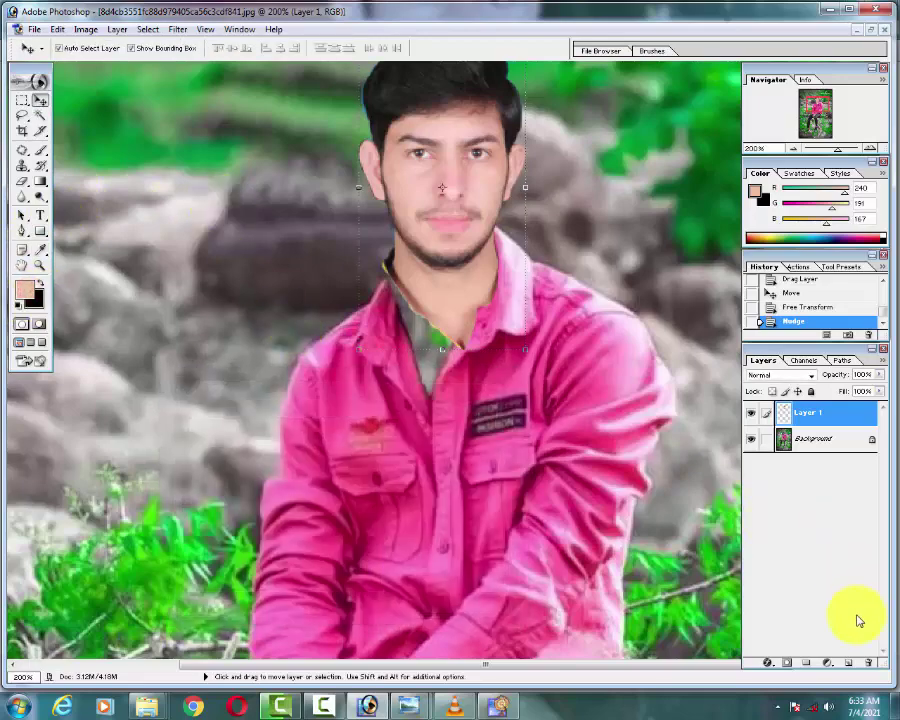
pyautogui.click(39, 150)
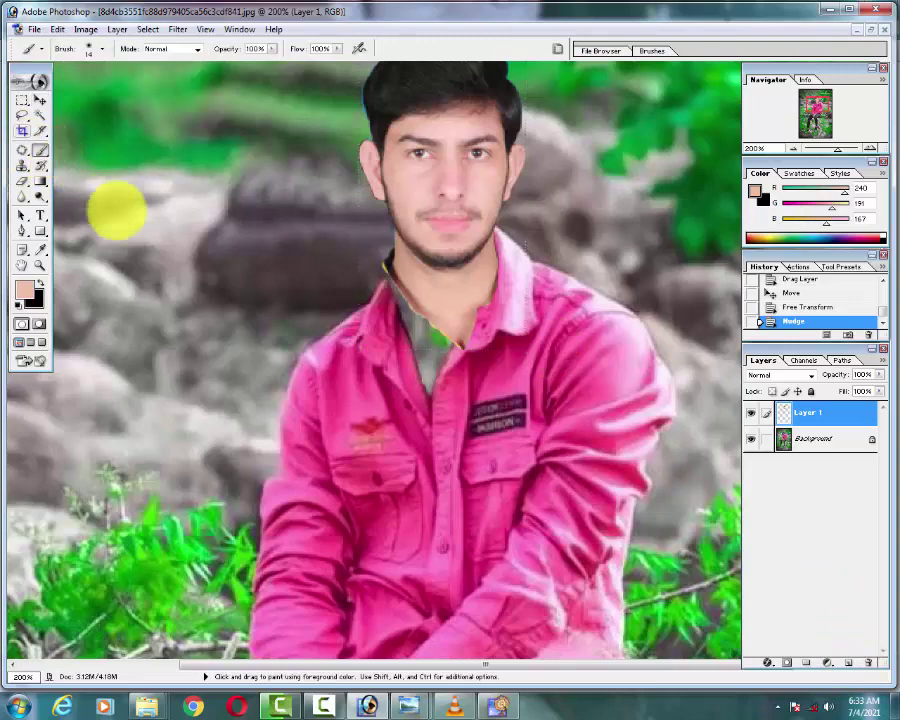
pyautogui.click(428, 318)
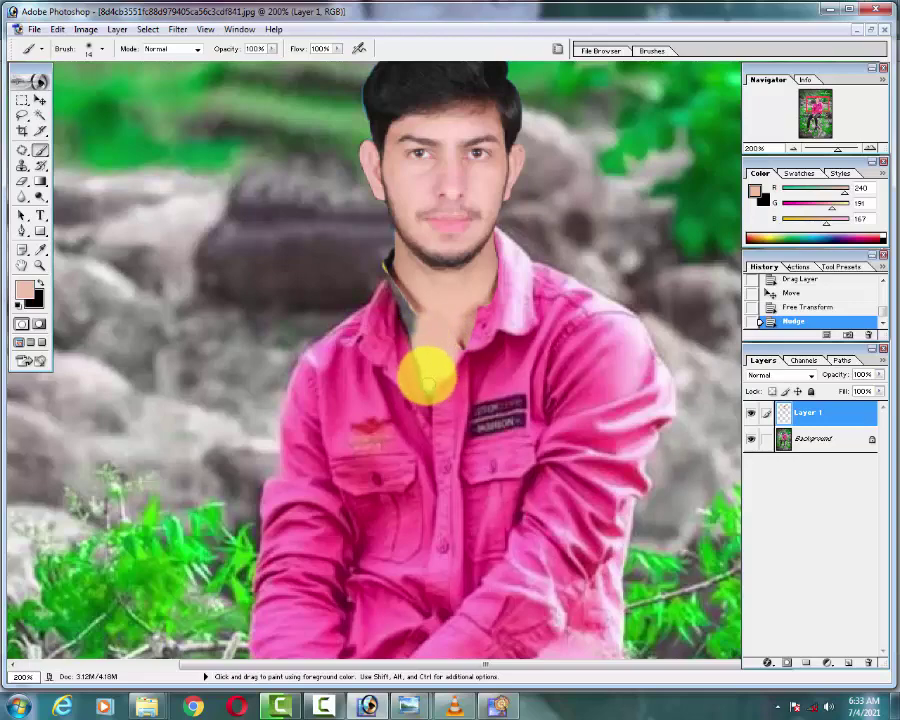
pyautogui.moveTo(428, 378)
pyautogui.mouseDown()
pyautogui.moveTo(404, 293)
pyautogui.moveTo(388, 274)
pyautogui.moveTo(408, 321)
pyautogui.moveTo(402, 291)
pyautogui.moveTo(405, 320)
pyautogui.mouseUp()
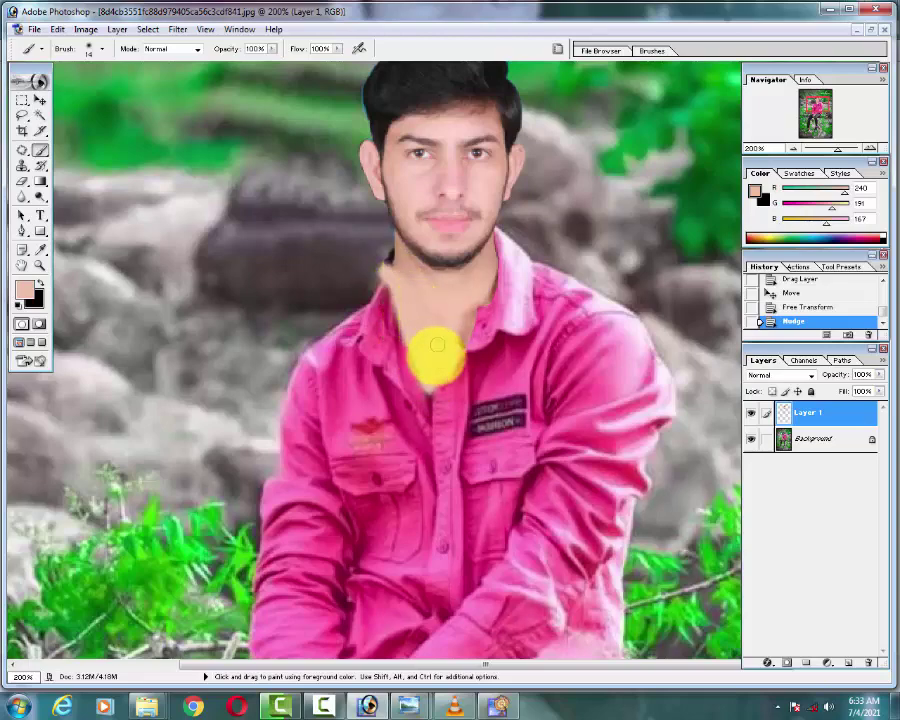
# Step: Enlarge the brush to 52 px and paint skin tone across the collar and neck
pyautogui.click(429, 351)
pyautogui.rightClick(429, 350)
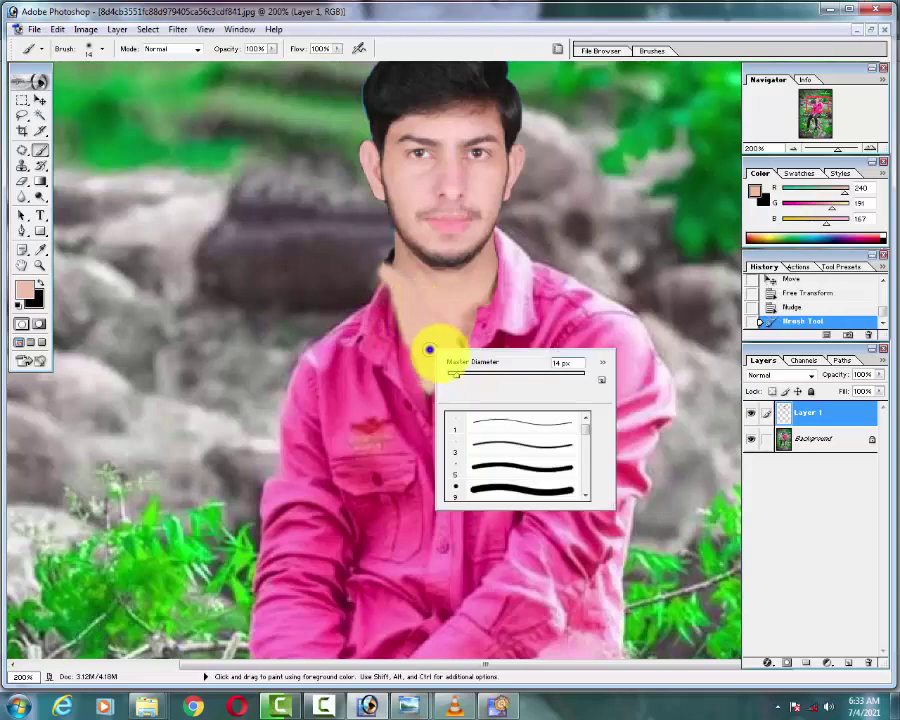
pyautogui.click(483, 379)
pyautogui.click(408, 350)
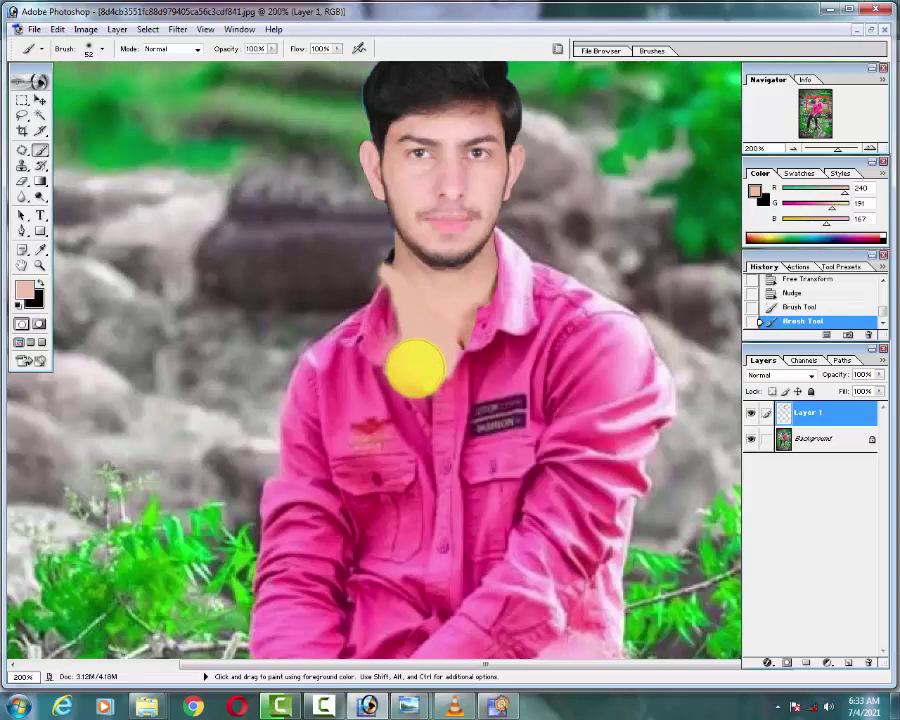
pyautogui.moveTo(414, 370)
pyautogui.mouseDown()
pyautogui.moveTo(466, 342)
pyautogui.moveTo(443, 340)
pyautogui.moveTo(386, 280)
pyautogui.mouseUp()
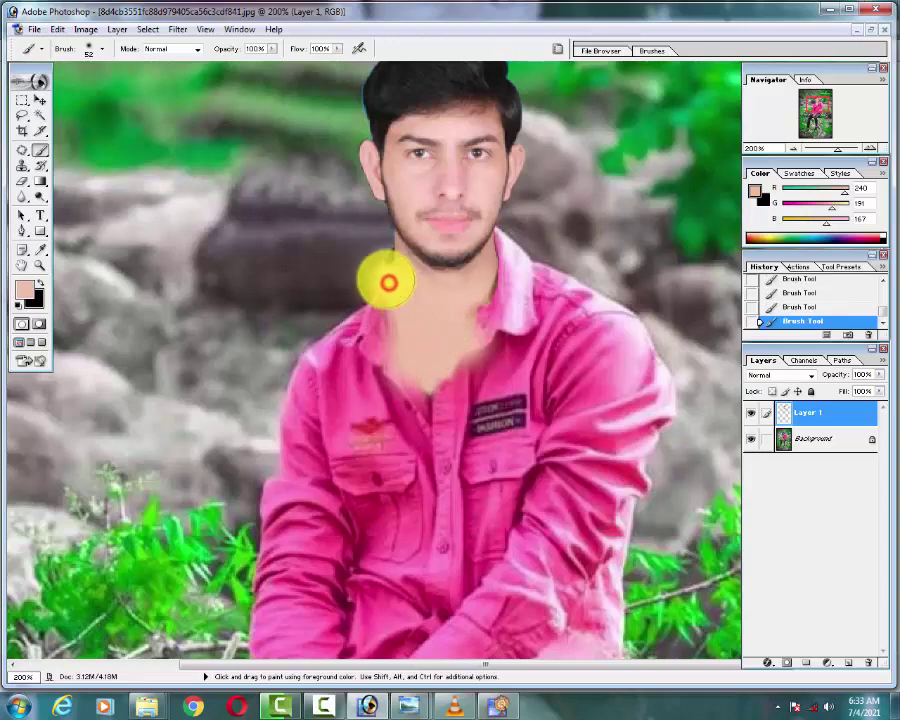
pyautogui.moveTo(460, 357); pyautogui.dragTo(477, 325)
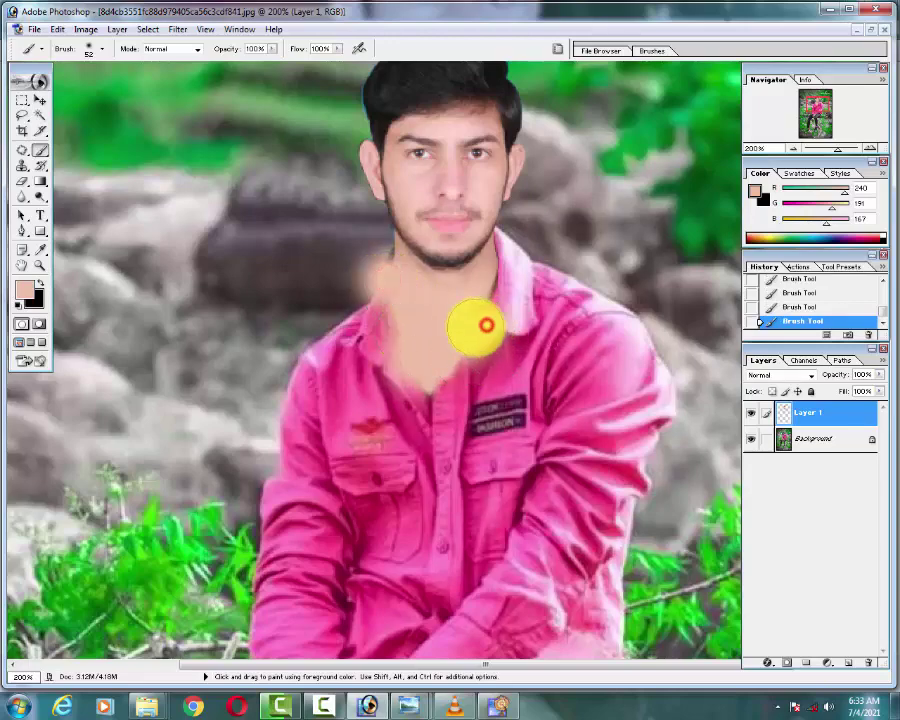
pyautogui.rightClick(428, 324)
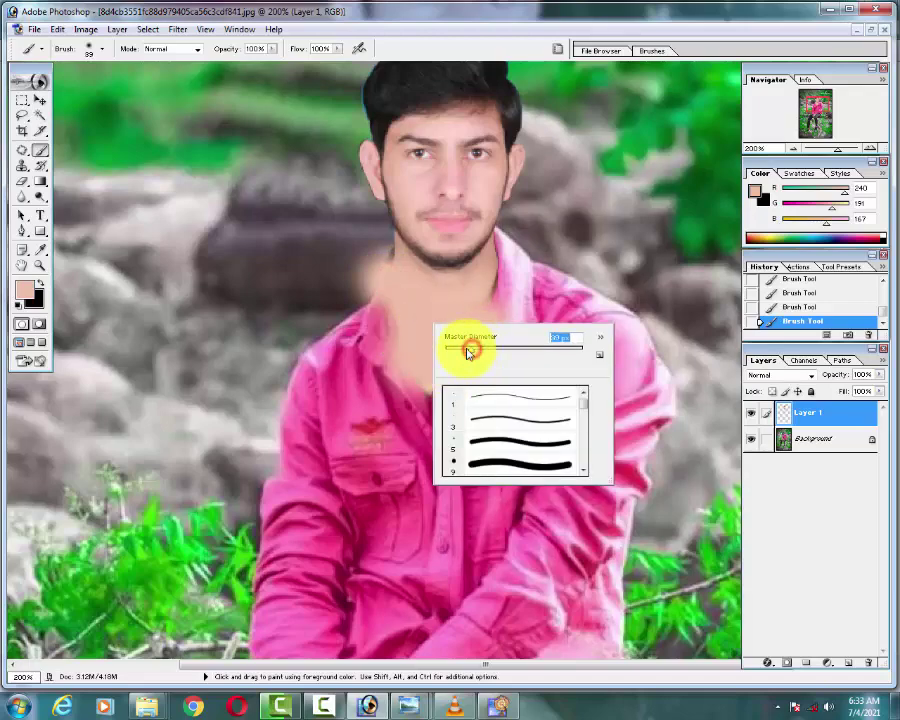
# Step: Zoom to 500% on the neck, dismissing the invalid brush size error, and pan to the face
pyautogui.scroll(-2, 467, 300)
pyautogui.scroll(-1, 474, 224)
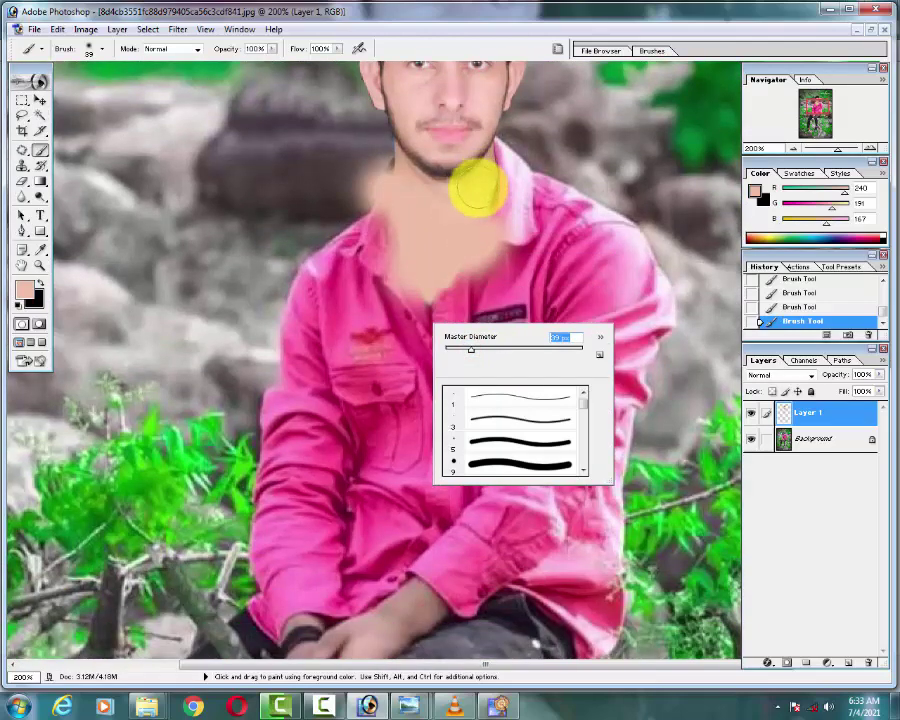
pyautogui.press('ctrl')
pyautogui.hotkey('ctrl', '+')
pyautogui.hotkey('ctrl', '+')
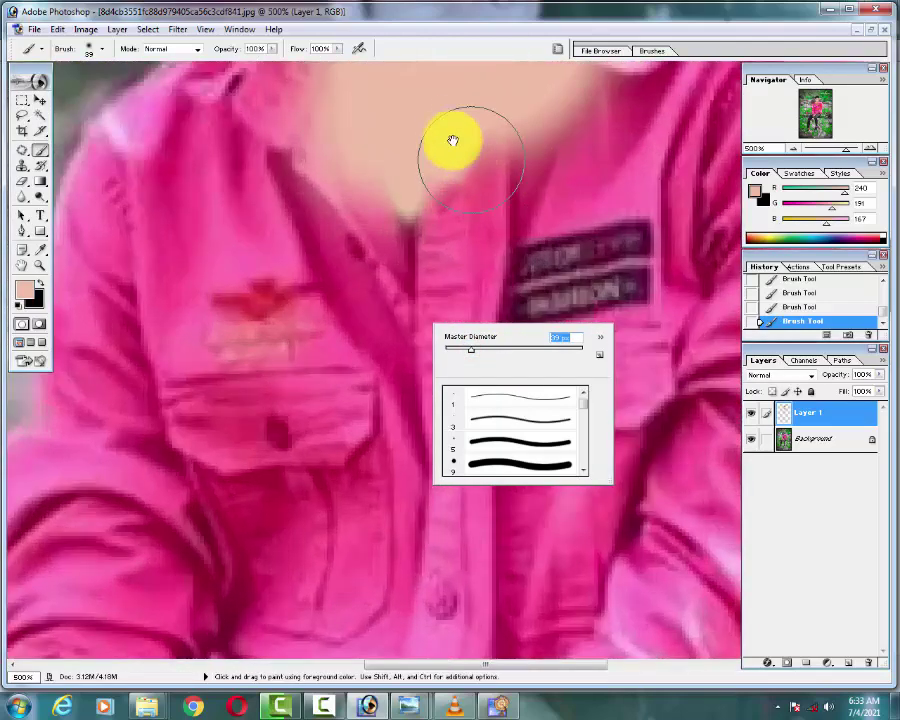
pyautogui.press('Return')
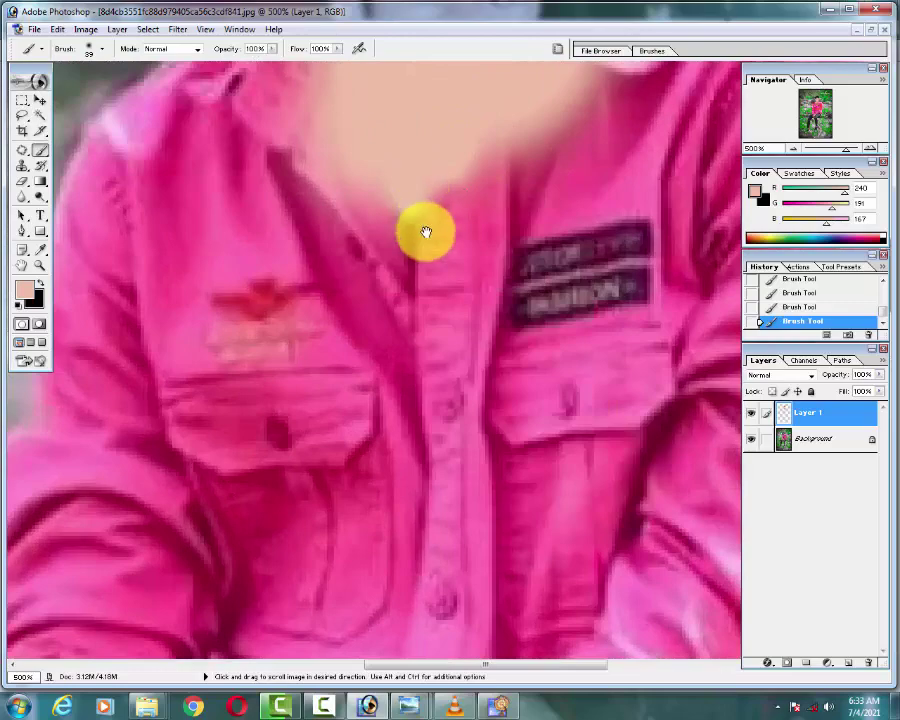
pyautogui.moveTo(424, 228); pyautogui.dragTo(350, 375)
# Step: Set the brush to 19 px and smooth the left jawline and collar edge with skin tone
pyautogui.rightClick(390, 298)
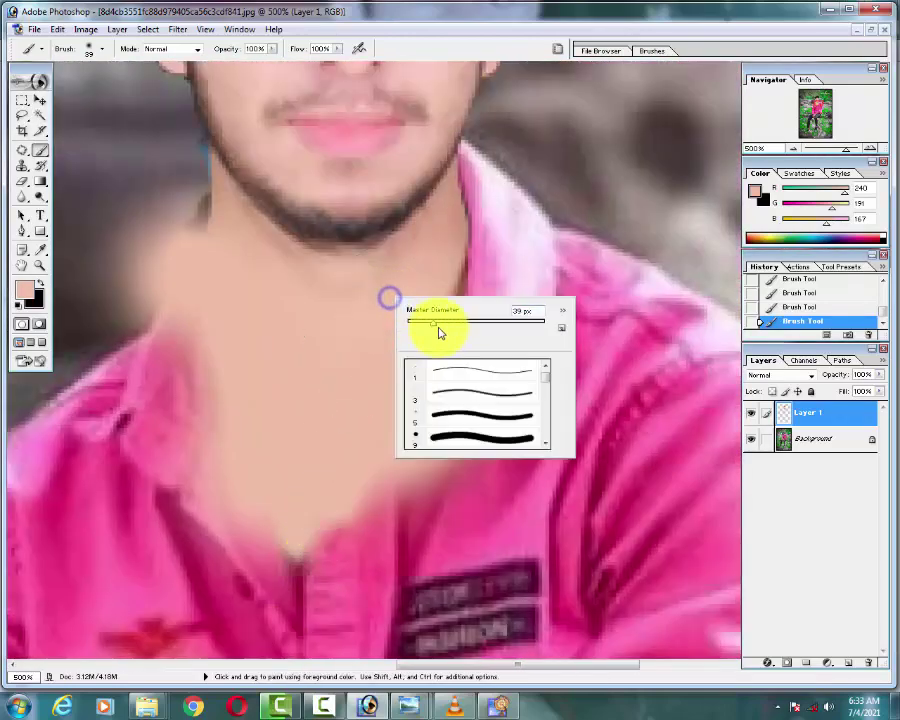
pyautogui.moveTo(425, 330); pyautogui.dragTo(418, 326)
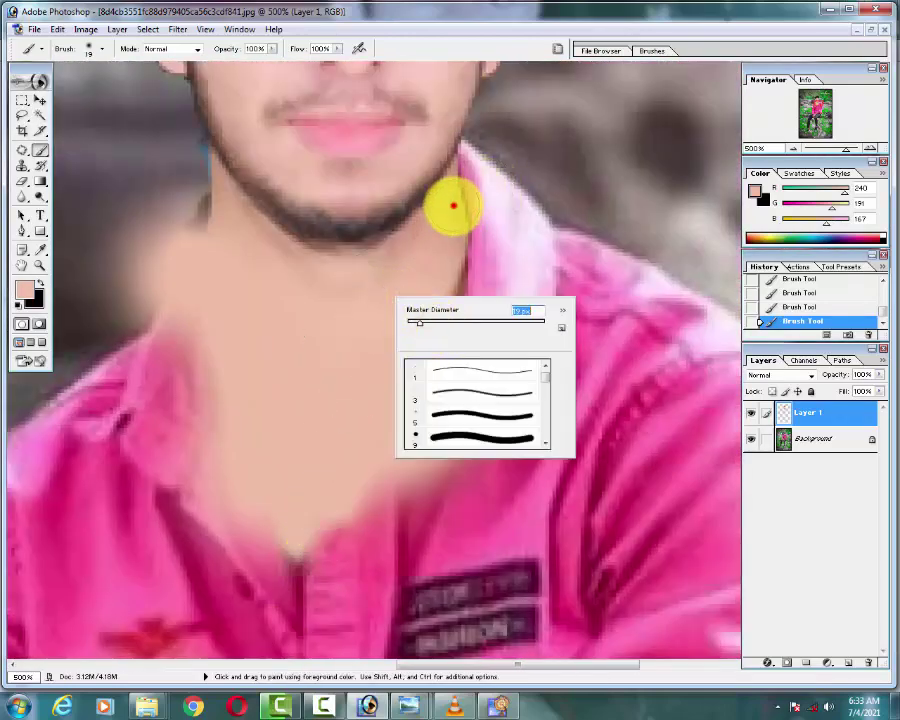
pyautogui.click(453, 206)
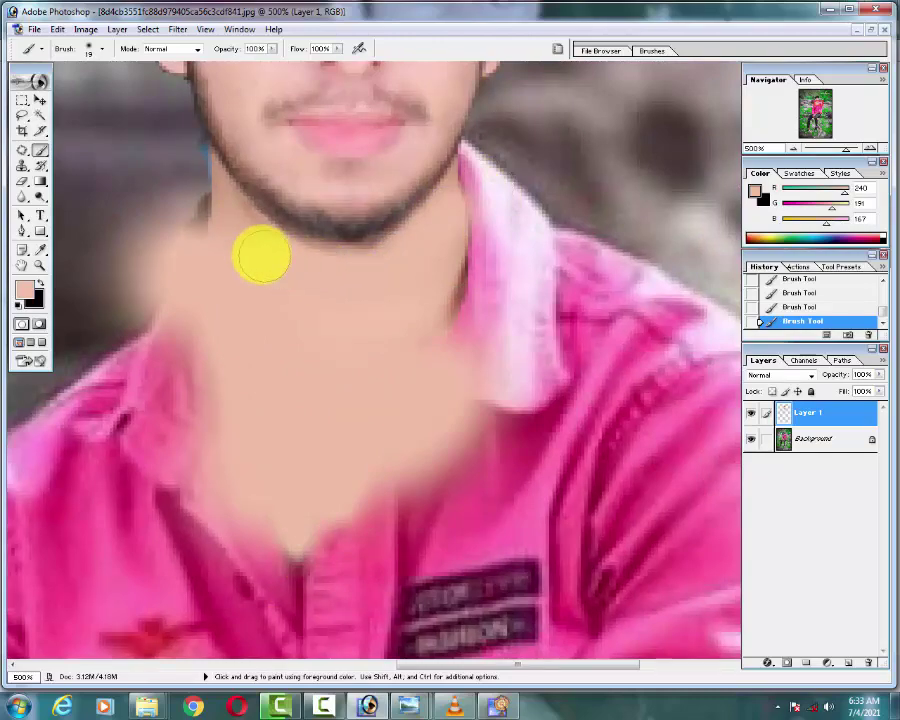
pyautogui.moveTo(220, 206); pyautogui.dragTo(210, 186)
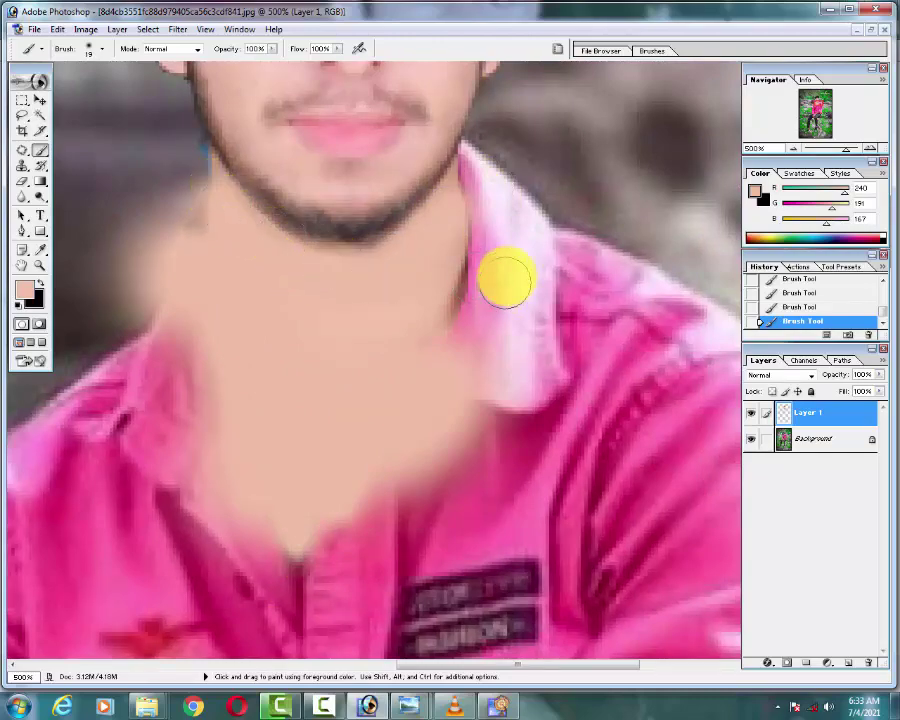
pyautogui.moveTo(505, 280); pyautogui.dragTo(446, 240)
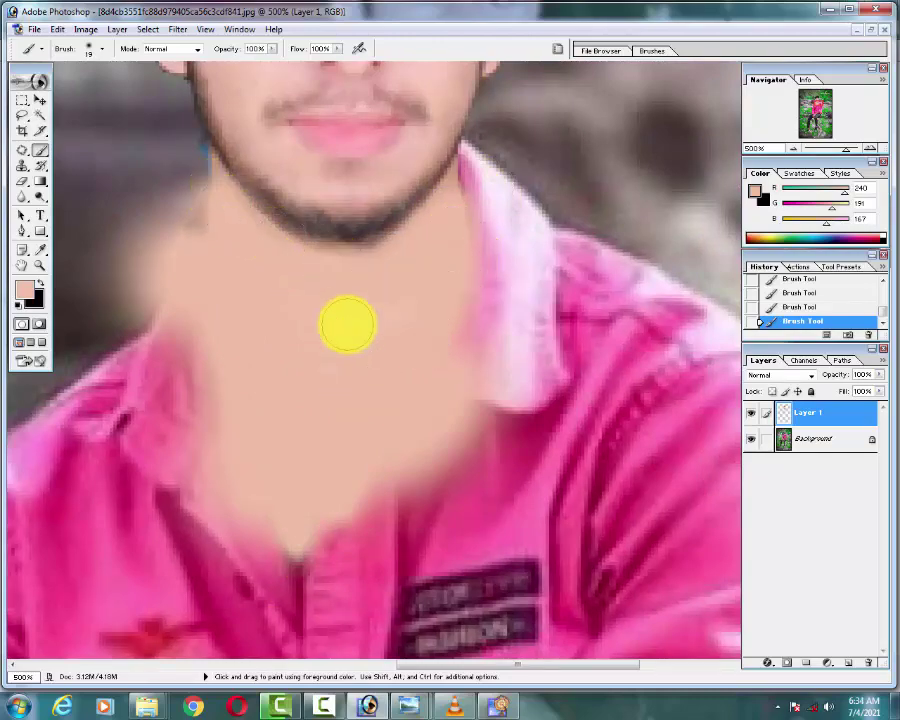
pyautogui.scroll(1, 327, 311)
pyautogui.scroll(2, 327, 311)
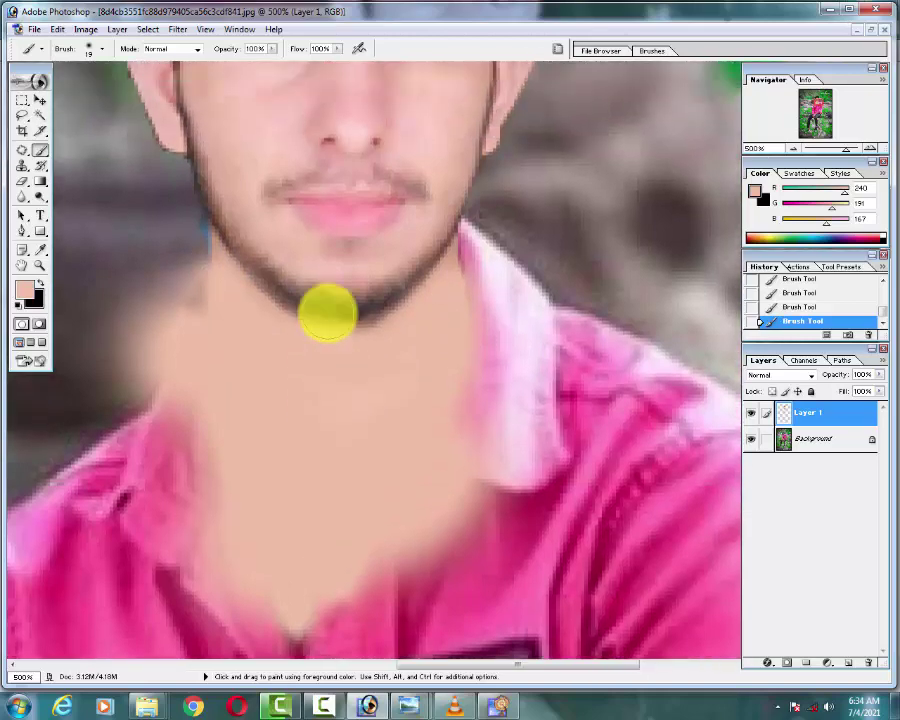
pyautogui.scroll(1, 323, 356)
# Step: With the Move tool, try and undo Invert, then duplicate Layer 1 as Layer 1 copy
pyautogui.click(40, 100)
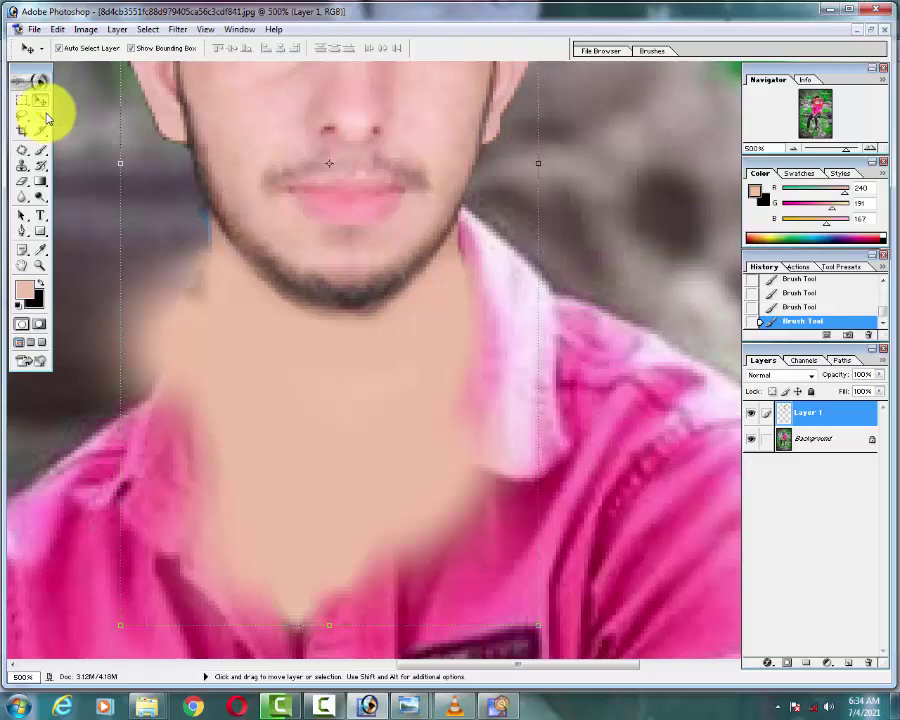
pyautogui.hotkey('ctrl', 'i')
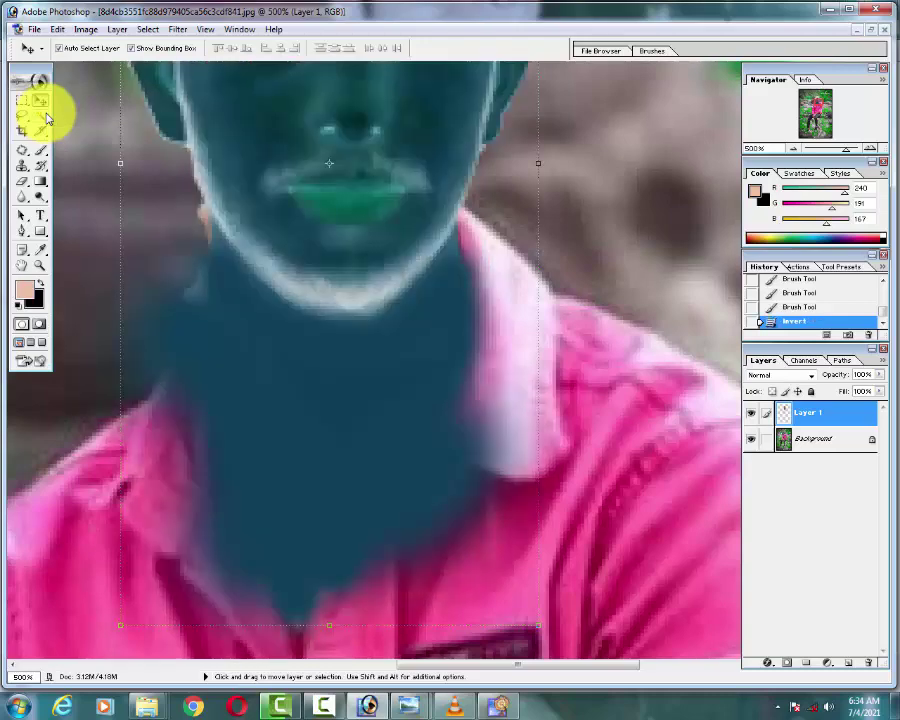
pyautogui.hotkey('ctrl', 'z')
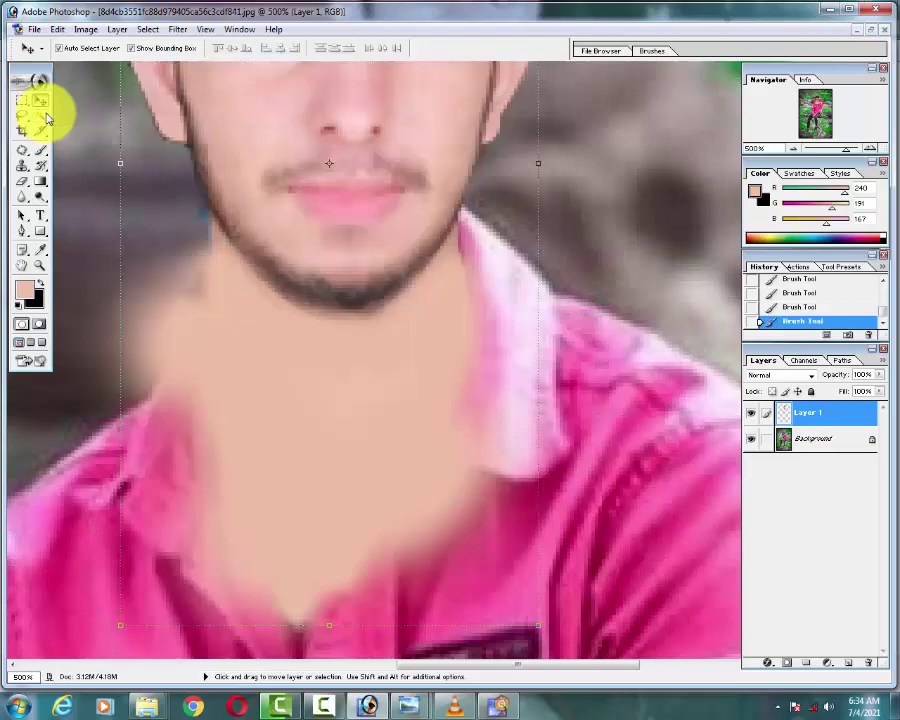
pyautogui.hotkey('ctrl', 'j')
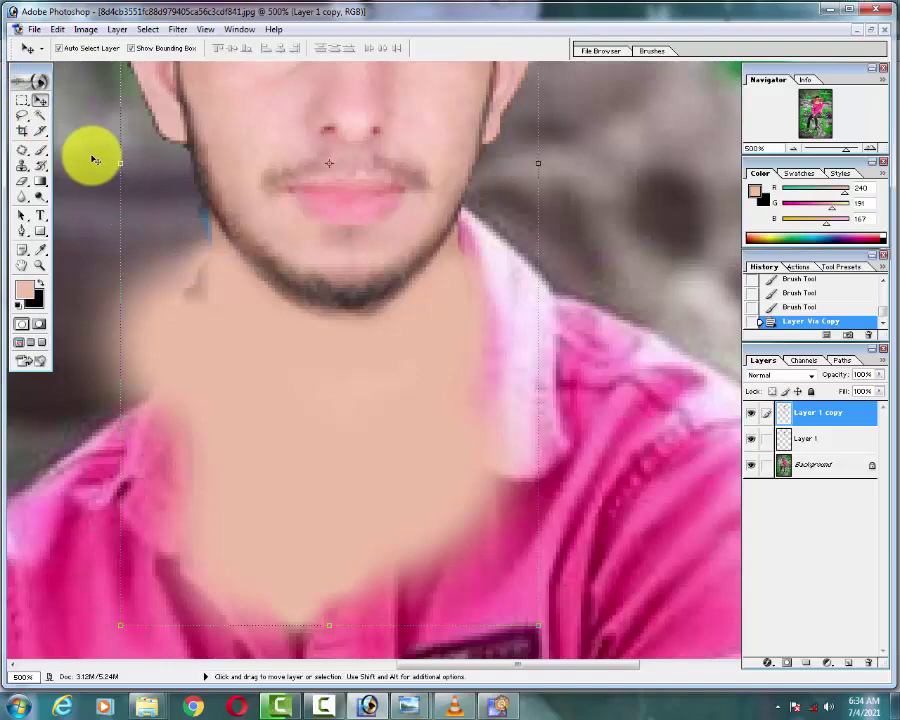
# Step: Try a midtone change in Levels, cancel it, and undo the Layer 1 copy duplication
pyautogui.press('i')
pyautogui.hotkey('ctrl', 'l')
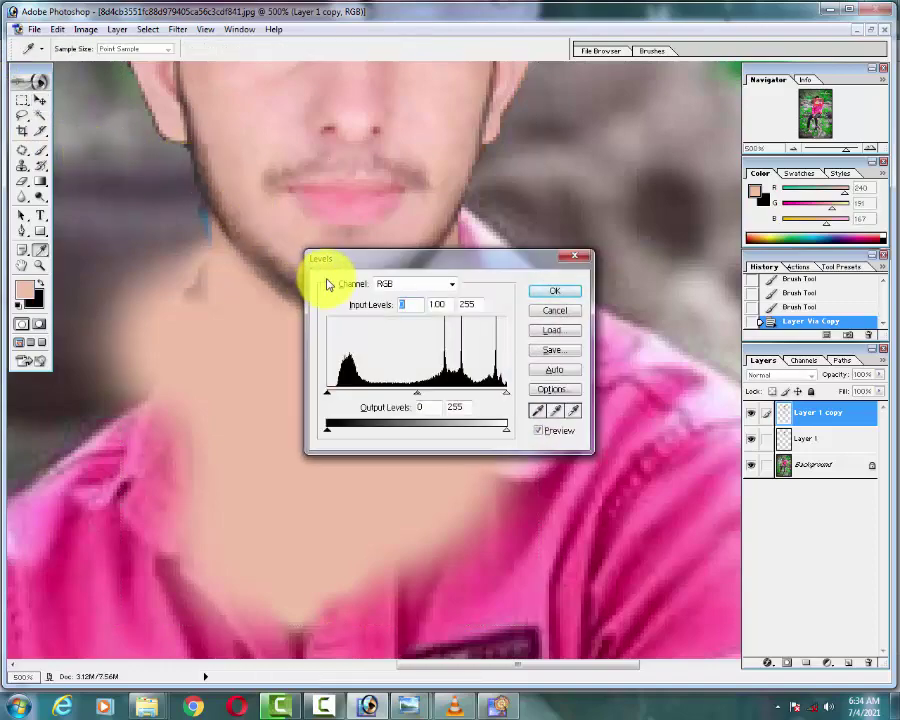
pyautogui.moveTo(386, 256); pyautogui.dragTo(636, 186)
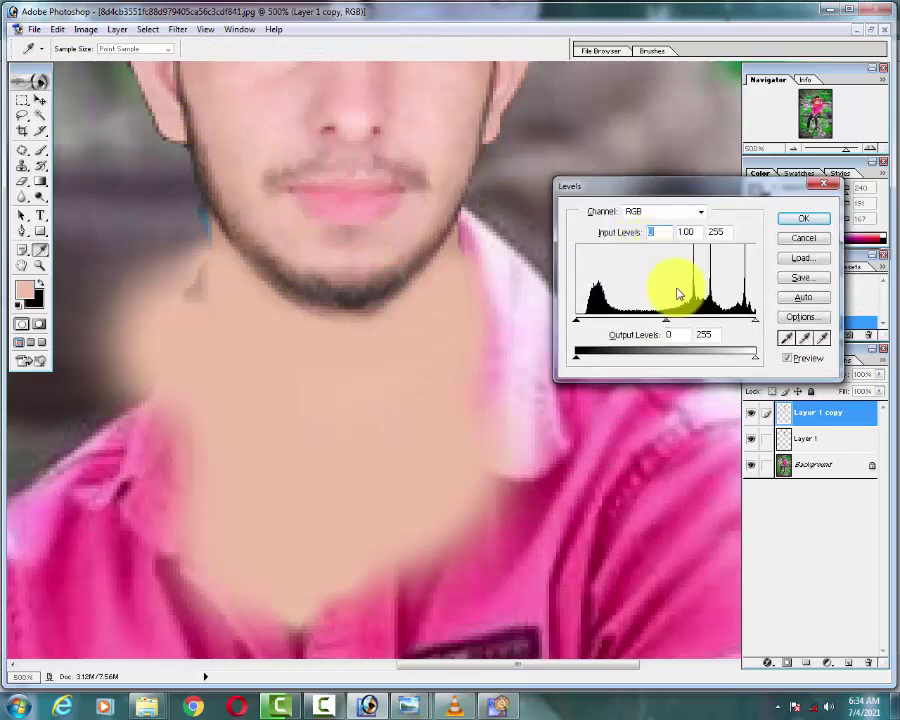
pyautogui.moveTo(667, 326)
pyautogui.mouseDown()
pyautogui.moveTo(629, 326)
pyautogui.moveTo(677, 324)
pyautogui.mouseUp()
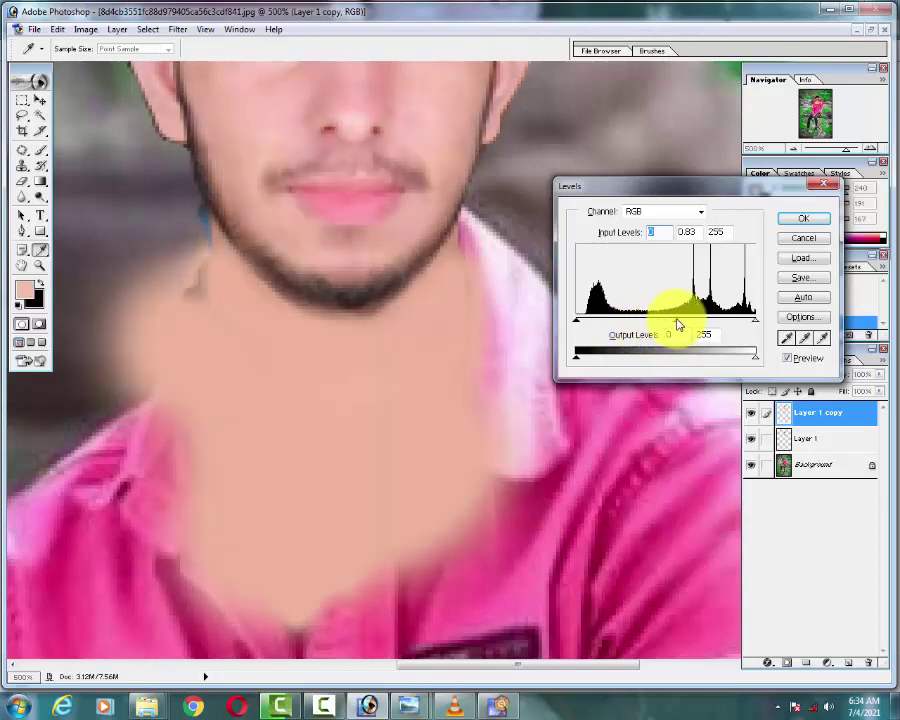
pyautogui.press('Tab')
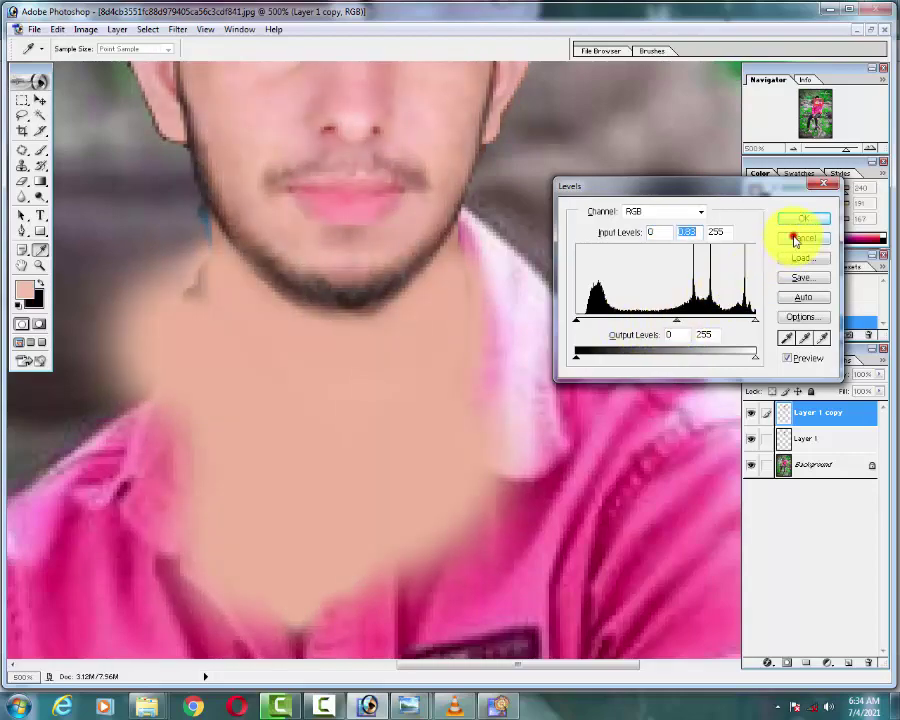
pyautogui.click(795, 240)
pyautogui.press('v')
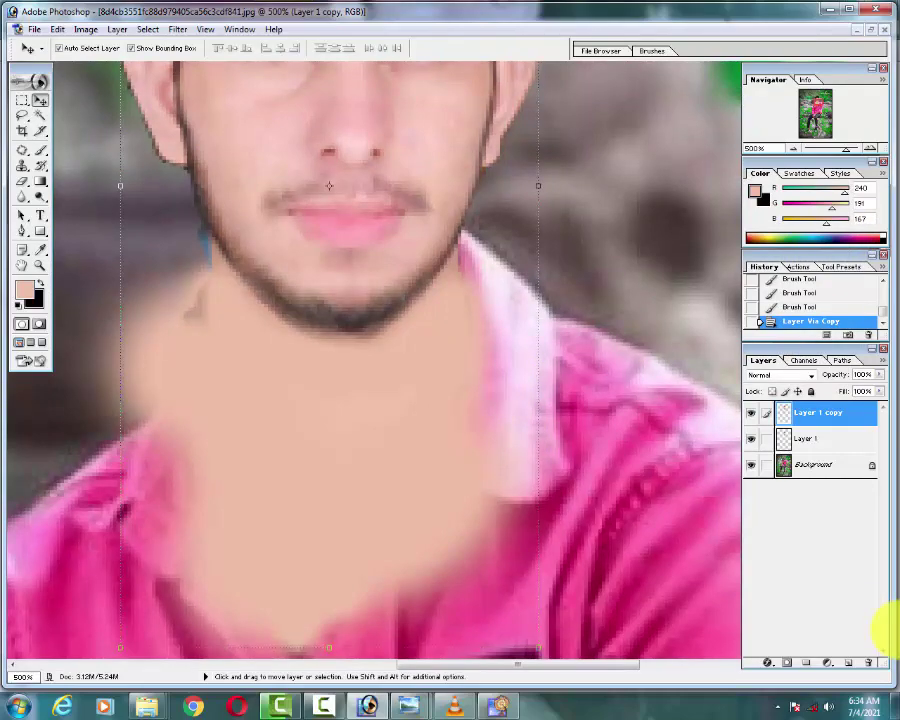
pyautogui.hotkey('ctrl', 'z')
# Step: Zoom out to 300% and lower Layer 1's opacity to 30%
pyautogui.hotkey('ctrl', '-')
pyautogui.hotkey('ctrl', '-')
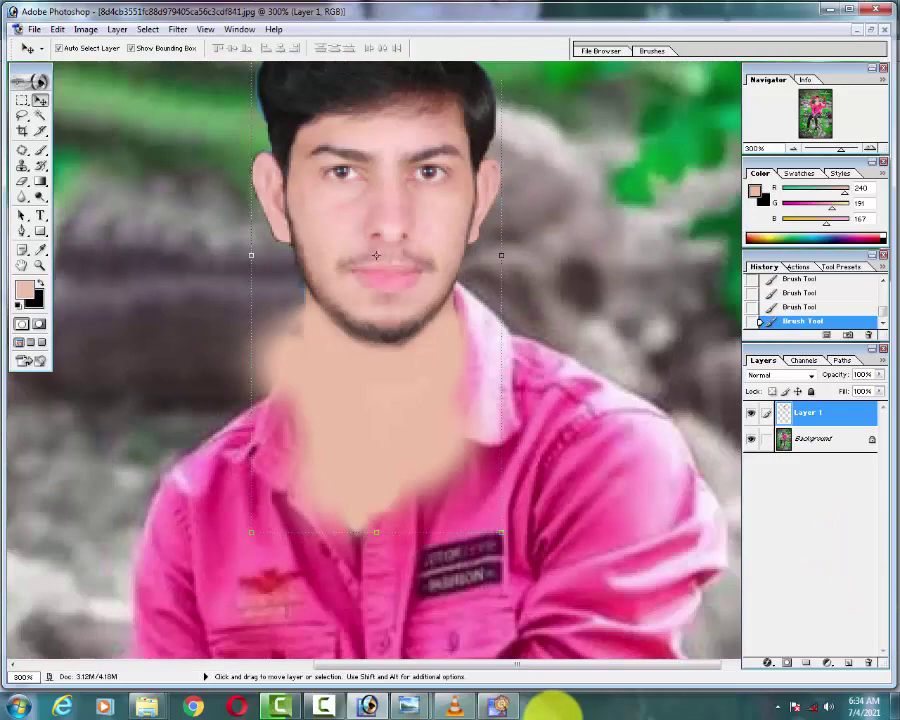
pyautogui.press('3')
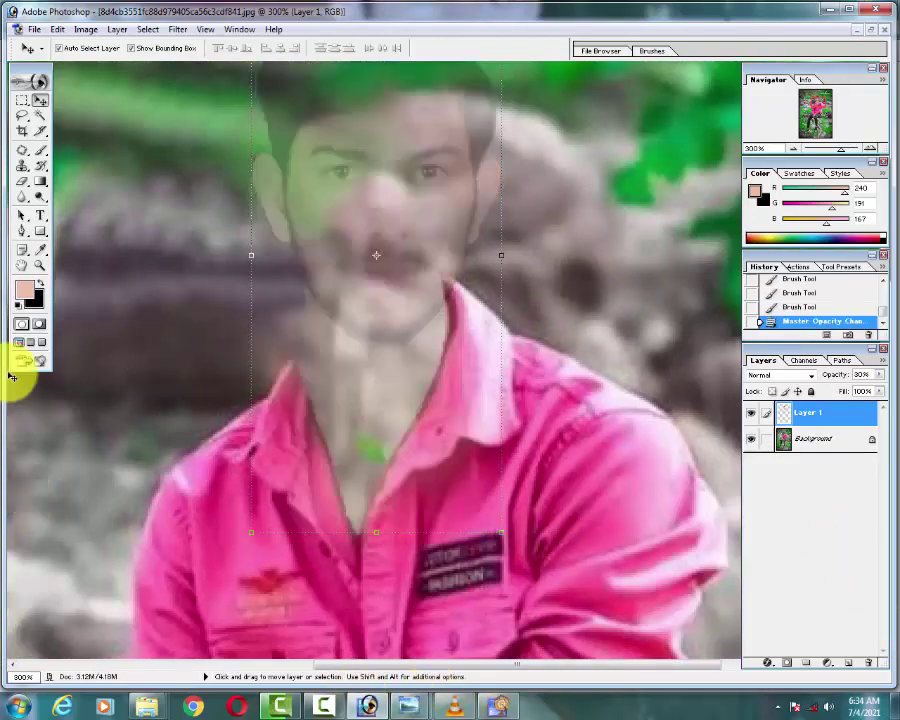
# Step: With the Pen tool, place anchor points down the right neck and collar to the V's bottom
pyautogui.click(21, 229)
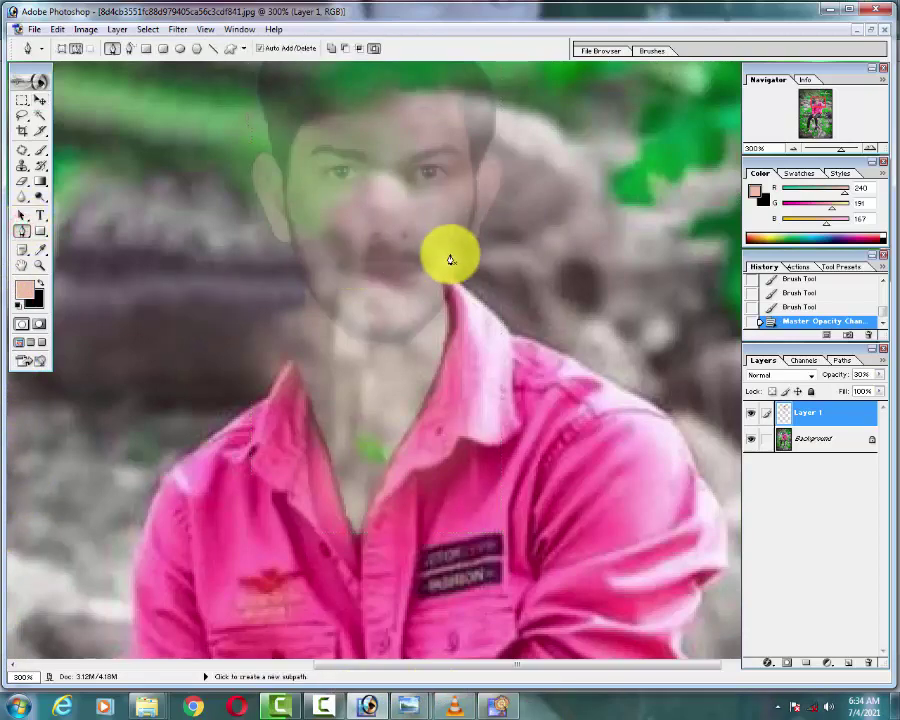
pyautogui.click(445, 345)
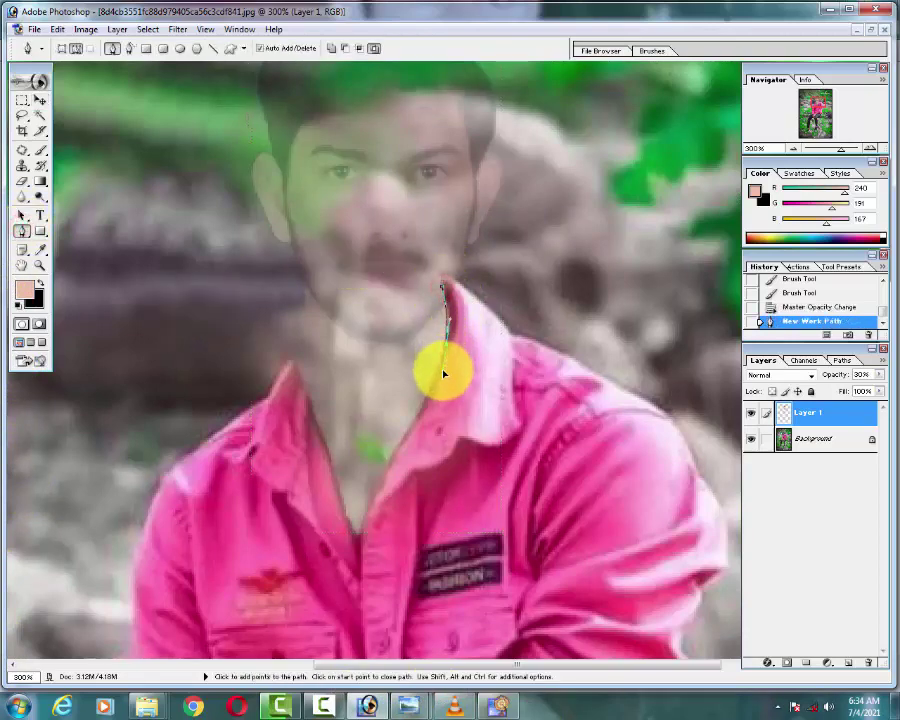
pyautogui.click(438, 375)
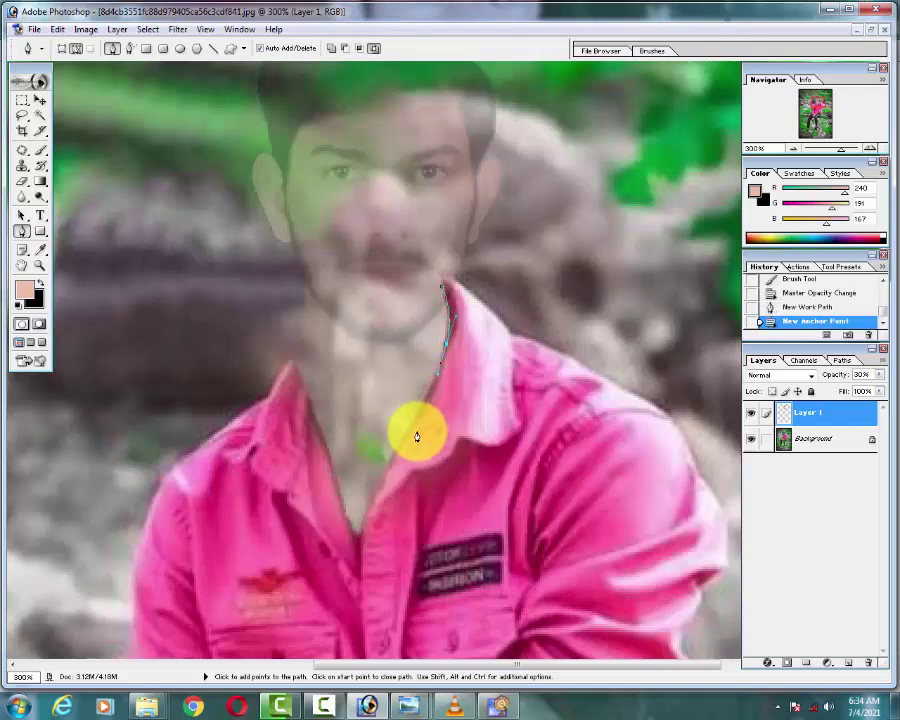
pyautogui.click(405, 435)
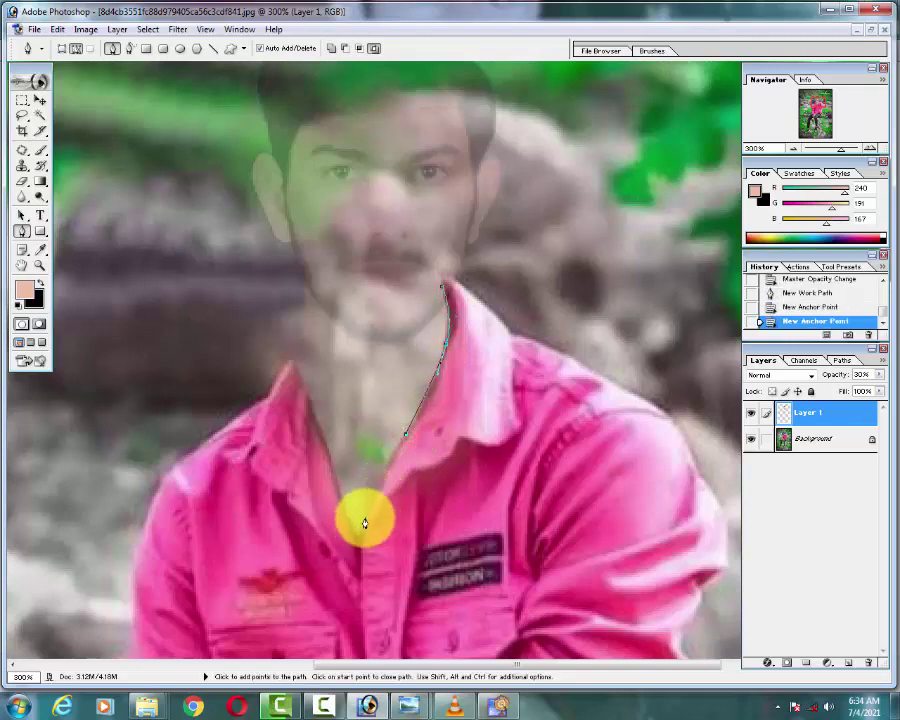
pyautogui.click(364, 519)
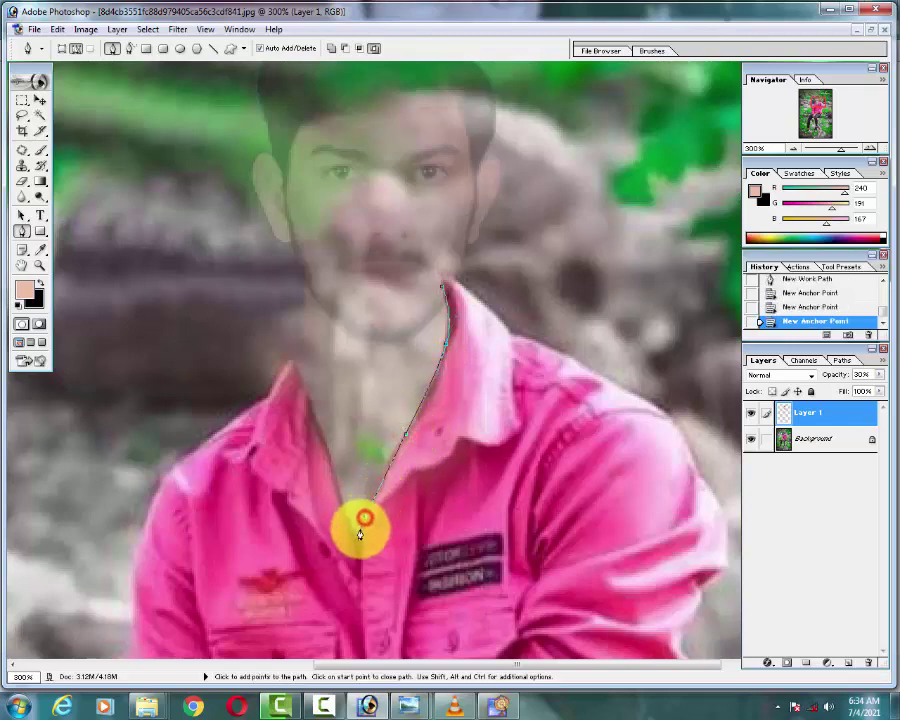
# Step: Continue the path up the left collar and down the left shoulder, then curve it across the chest to the right shoulder
pyautogui.click(337, 474)
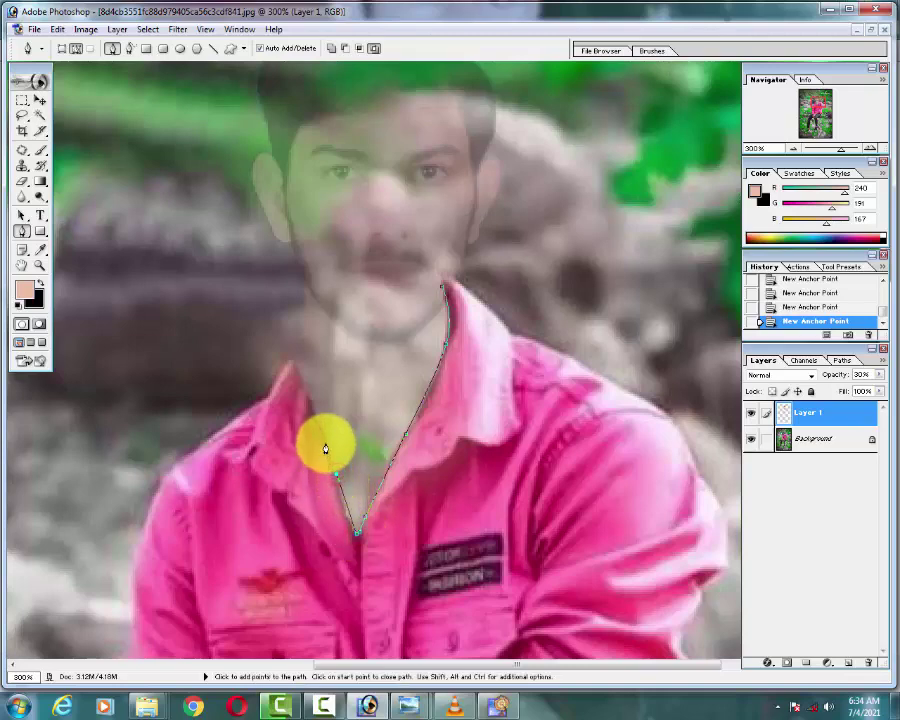
pyautogui.click(346, 520)
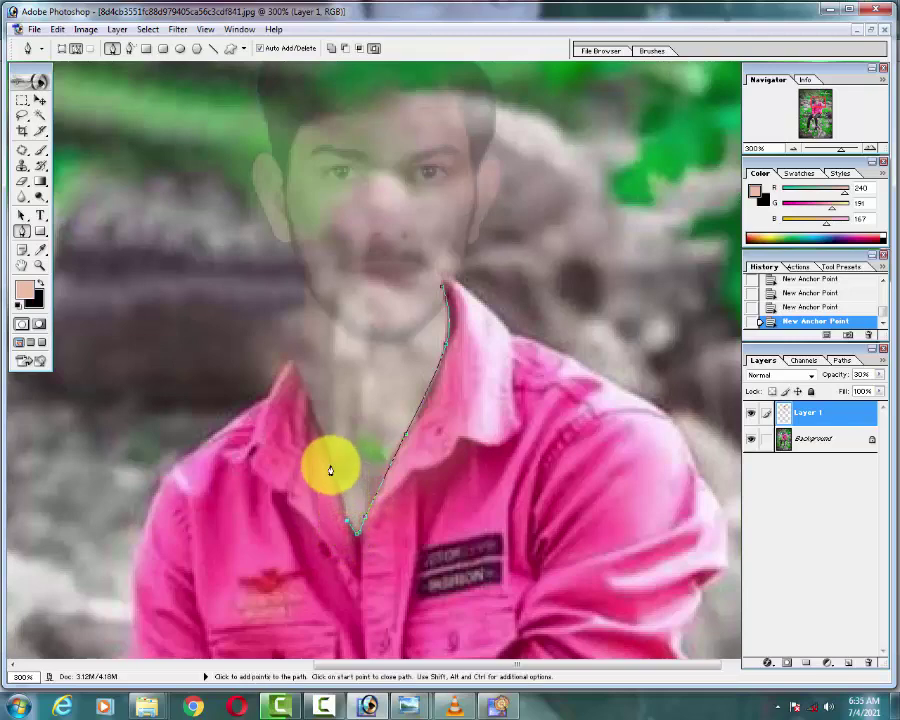
pyautogui.click(326, 458)
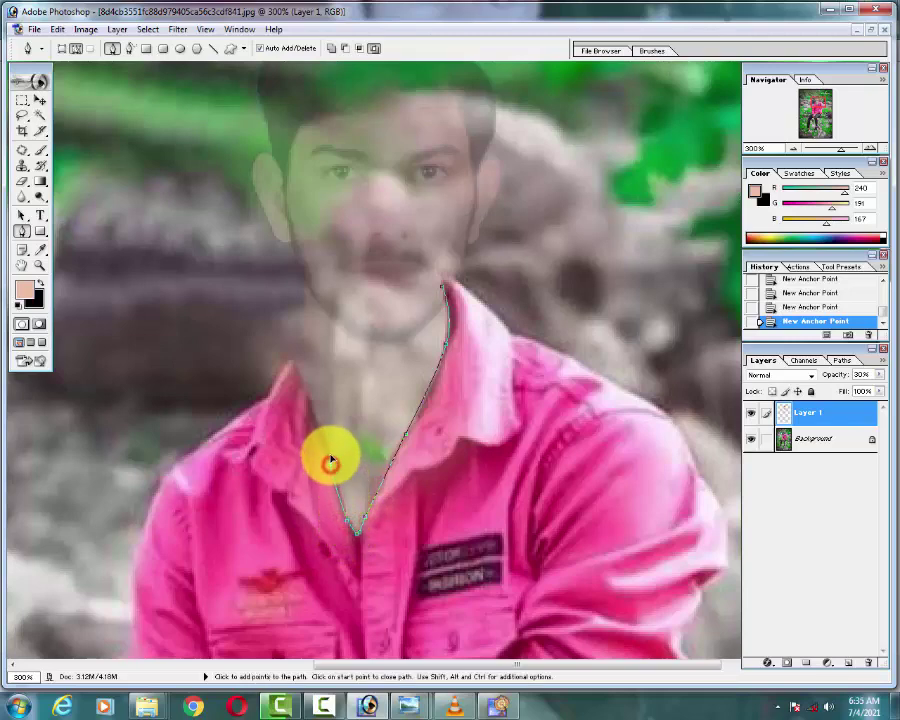
pyautogui.click(308, 393)
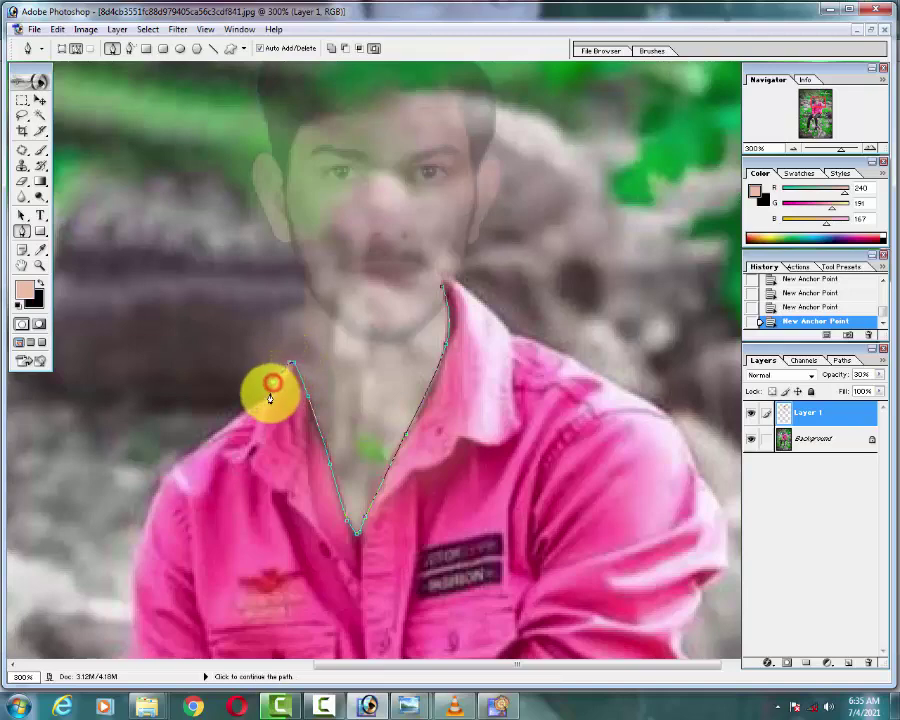
pyautogui.click(270, 390)
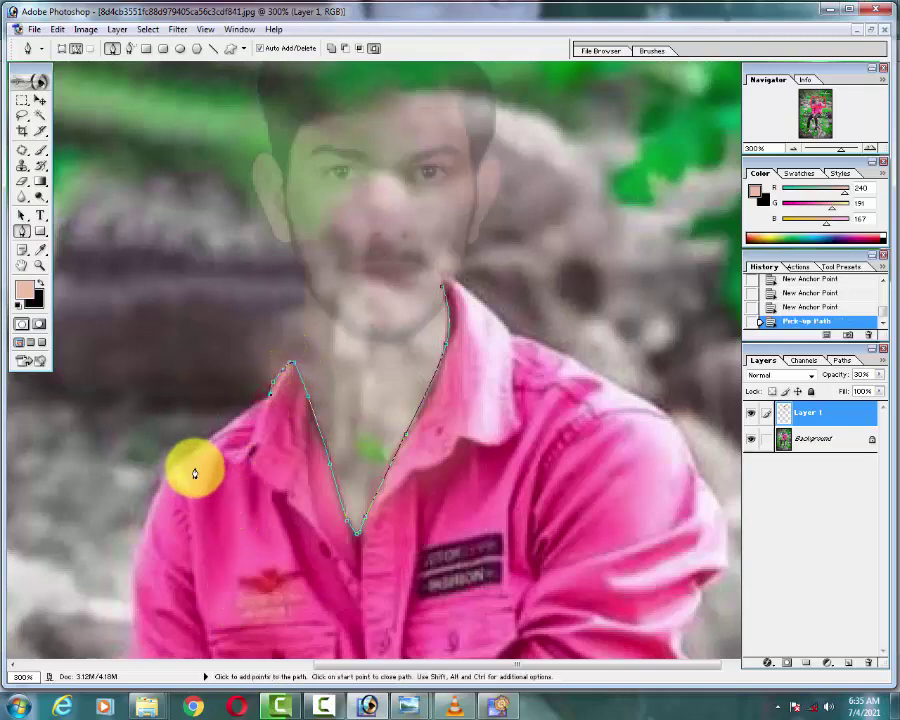
pyautogui.click(231, 412)
pyautogui.click(212, 566)
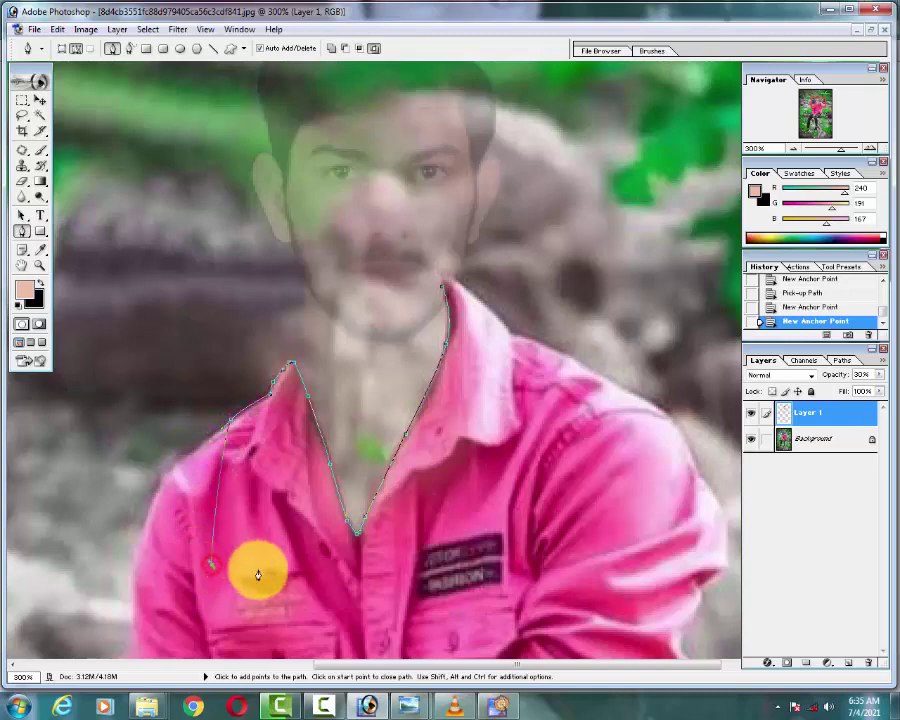
pyautogui.moveTo(482, 567); pyautogui.dragTo(558, 453)
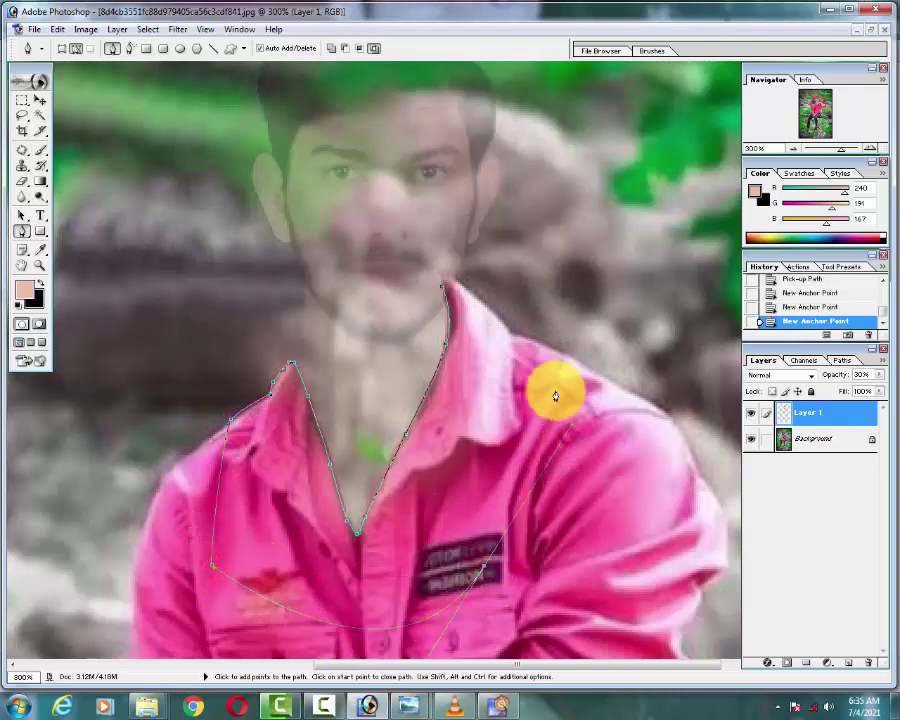
pyautogui.moveTo(552, 375); pyautogui.dragTo(445, 280)
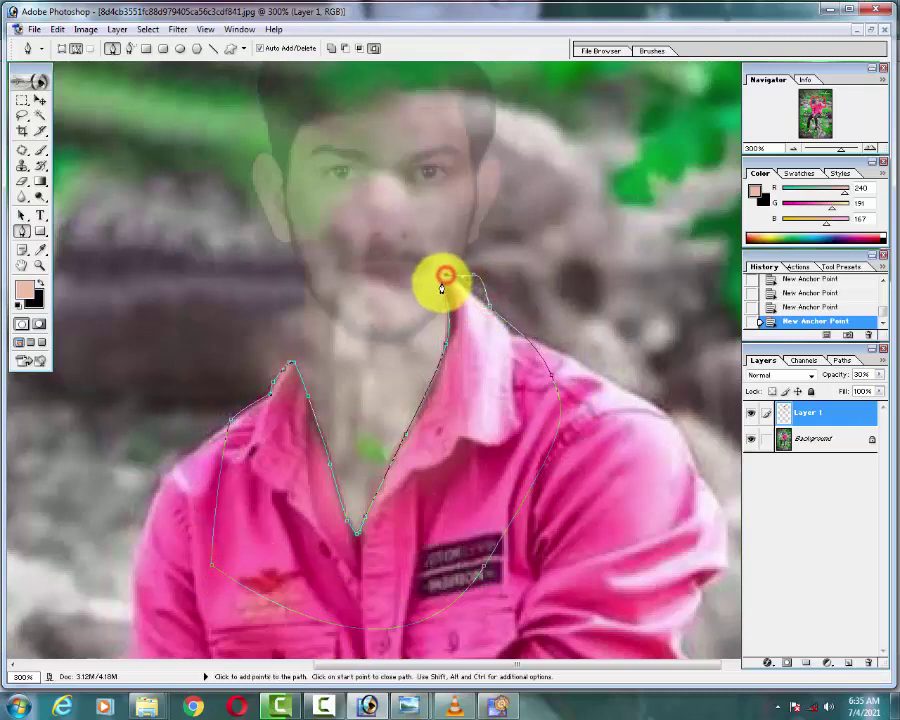
# Step: Close the shirt path, make it a selection, and delete Layer 1 inside it. Deselect and restore opacity to 100%
pyautogui.click(443, 282)
pyautogui.rightClick(458, 289)
pyautogui.click(498, 360)
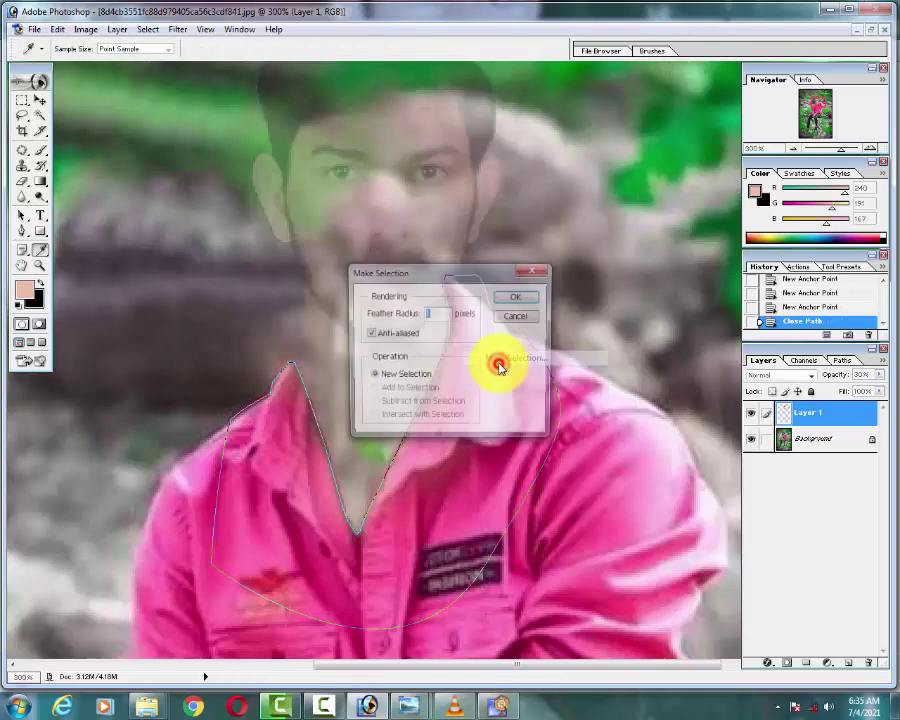
pyautogui.press('Return')
pyautogui.press('Delete')
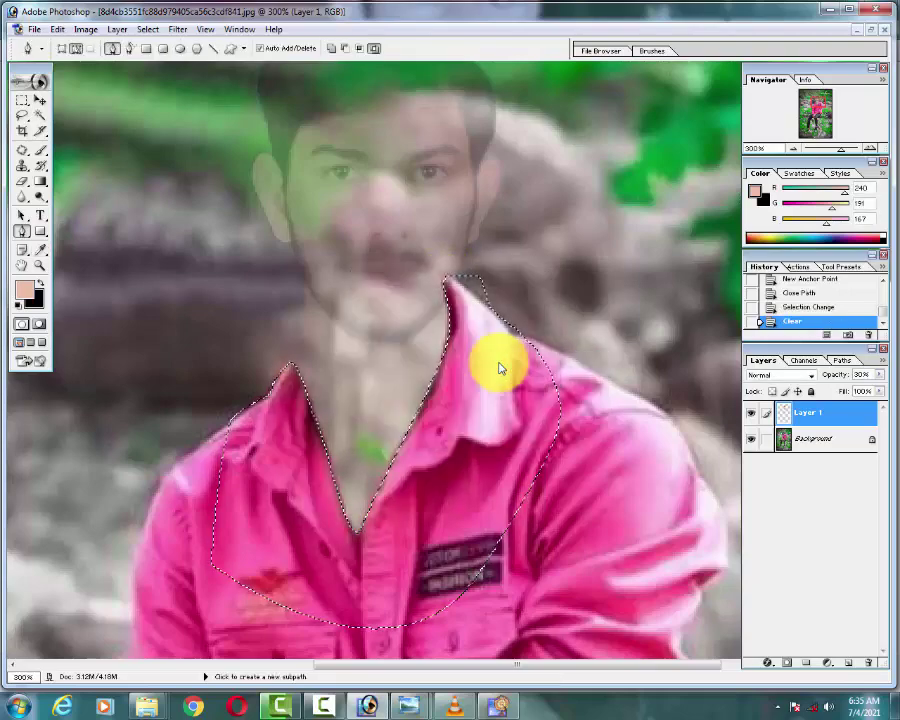
pyautogui.hotkey('ctrl', 'd')
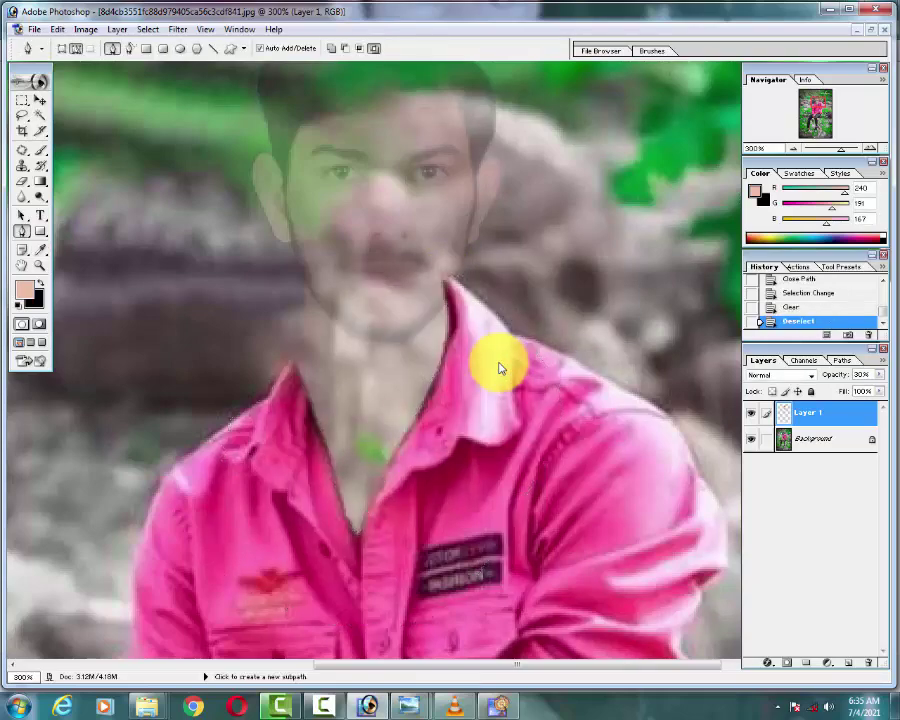
pyautogui.press('0')
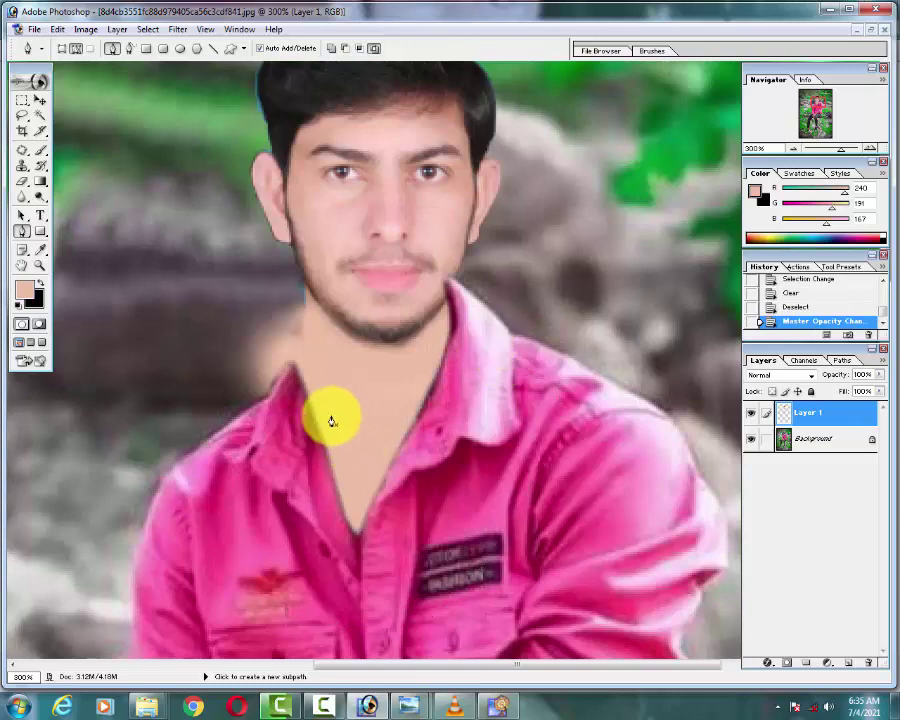
# Step: Pen-outline the left jaw, collar and shoulder area, then delete Layer 1 within that selection and deselect
pyautogui.click(305, 287)
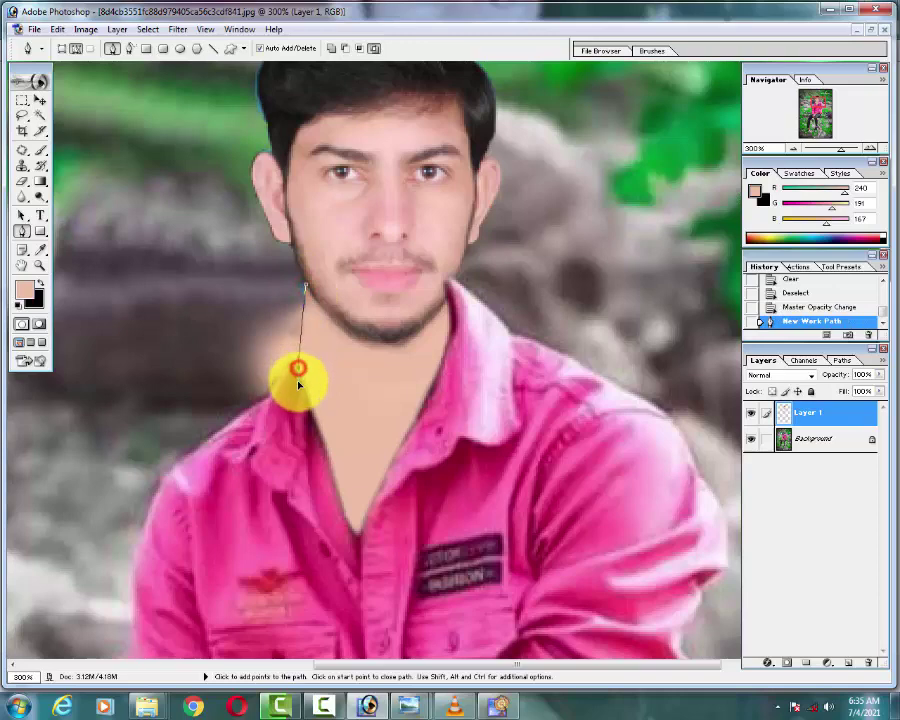
pyautogui.click(302, 388)
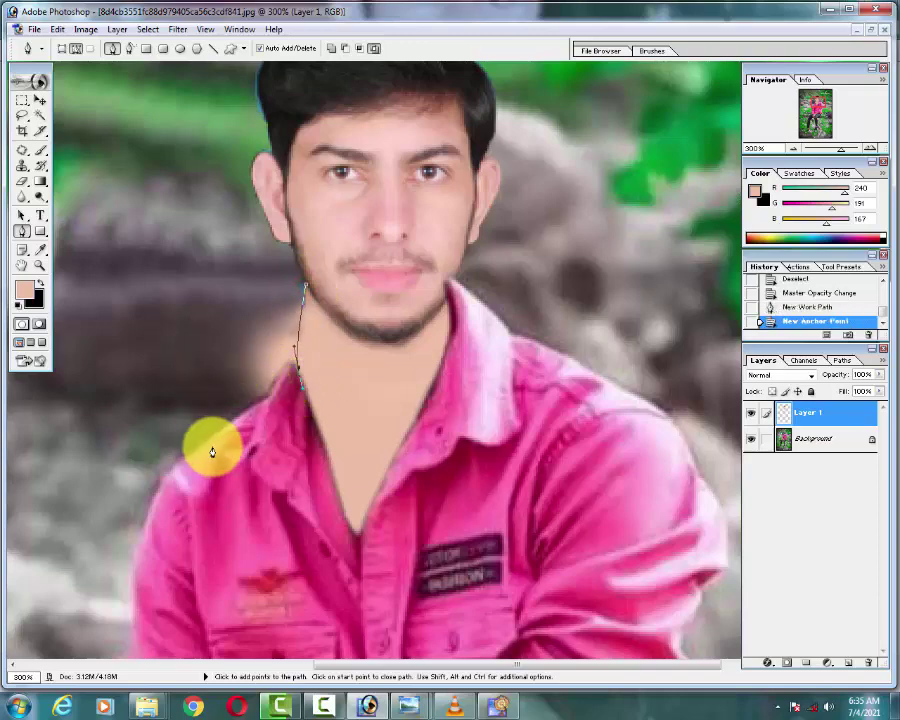
pyautogui.click(210, 446)
pyautogui.click(198, 353)
pyautogui.click(216, 322)
pyautogui.rightClick(216, 322)
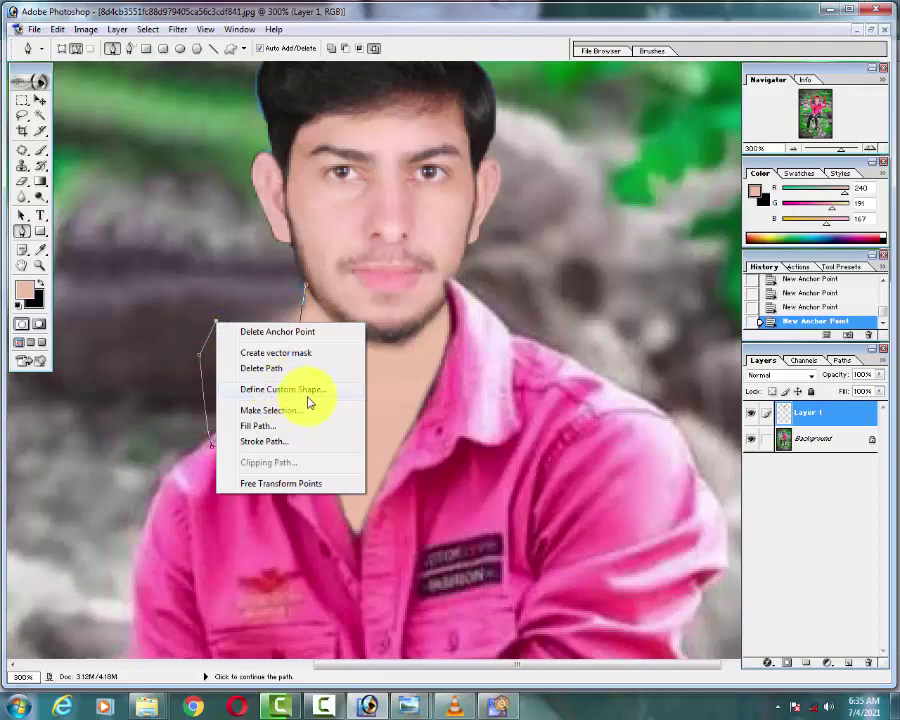
pyautogui.click(295, 410)
pyautogui.press('Return')
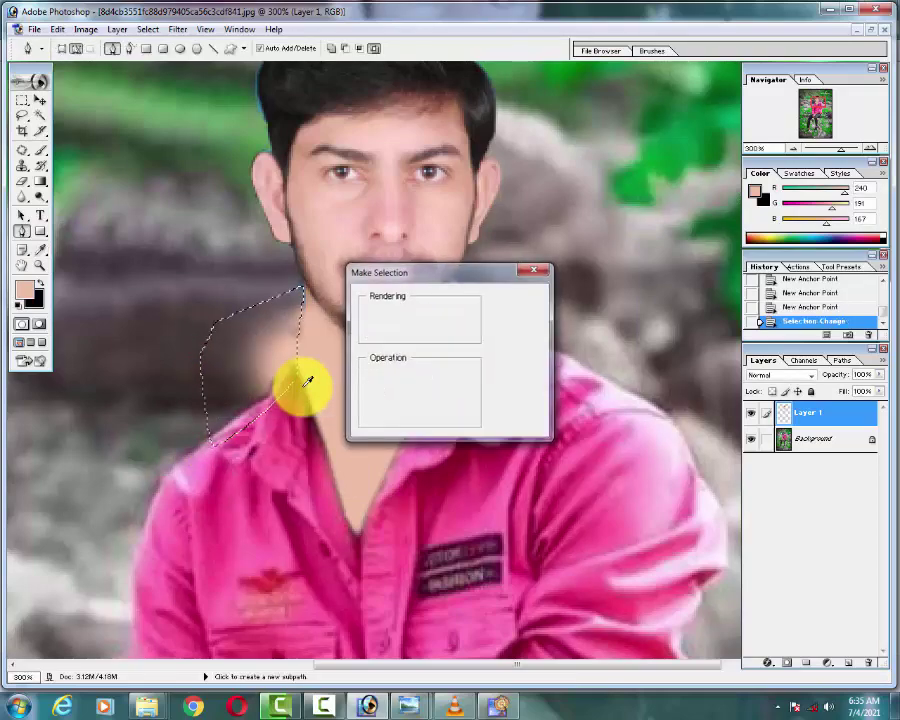
pyautogui.press('Delete')
pyautogui.hotkey('ctrl', 'd')
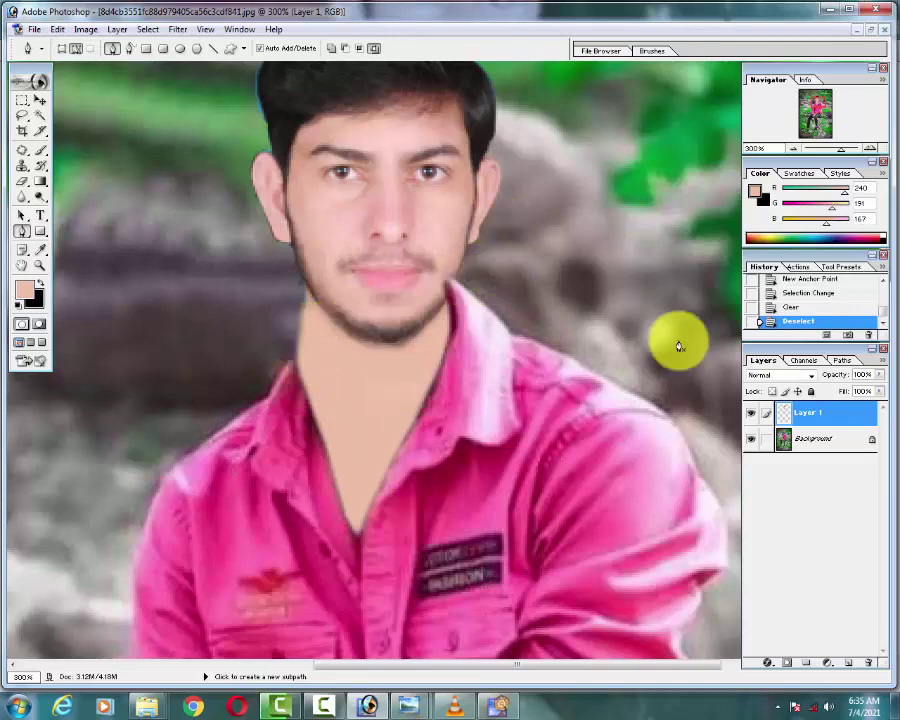
# Step: On the Background layer, try an Eraser stroke near the jaw, then undo the erasing and zoom to the face
pyautogui.click(798, 441)
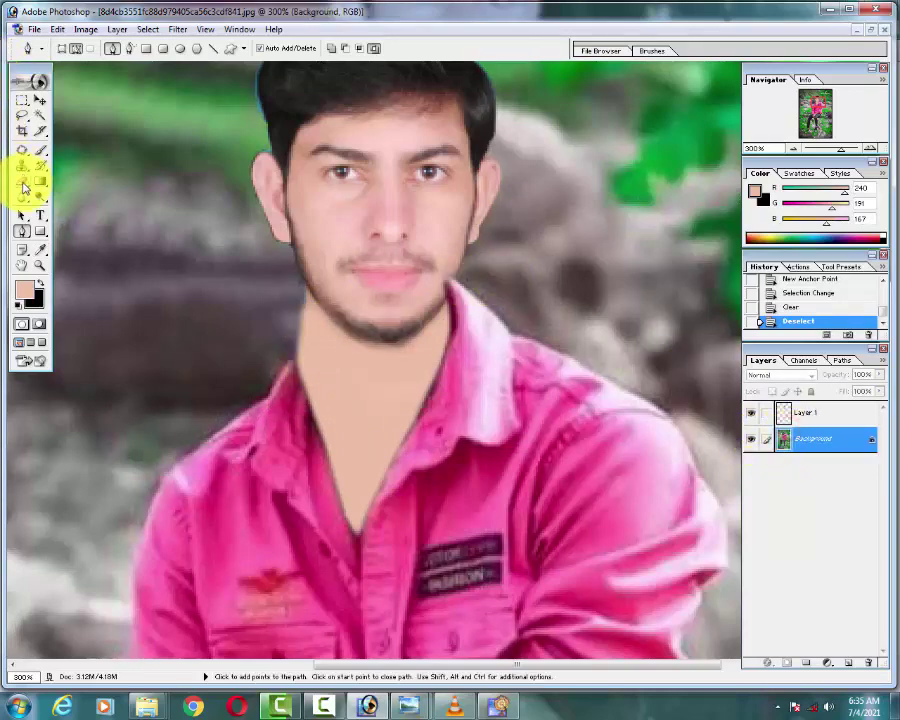
pyautogui.click(21, 181)
pyautogui.scroll(-1, 230, 236)
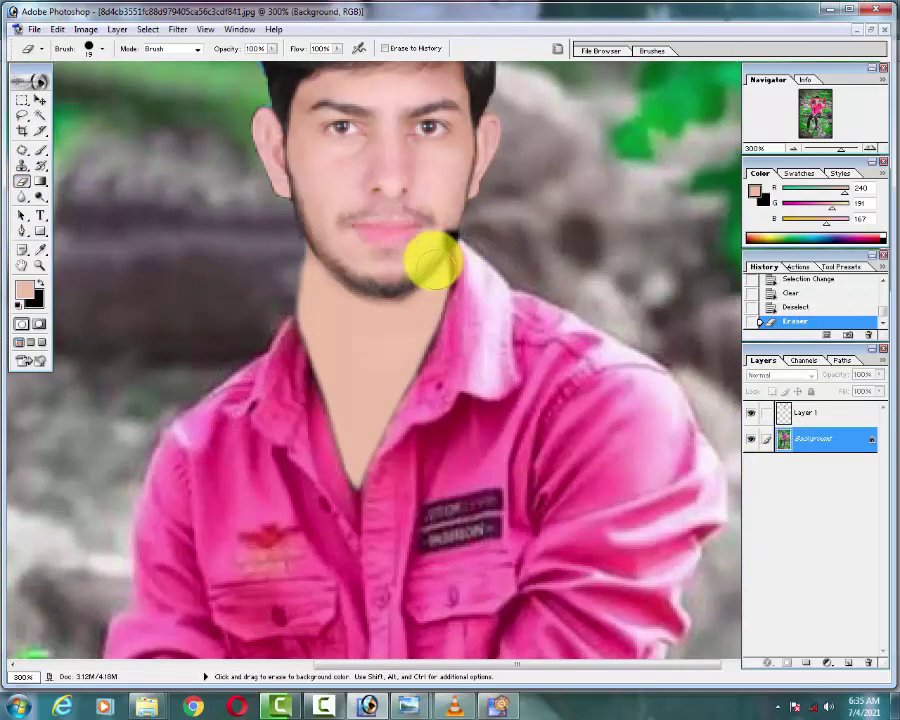
pyautogui.moveTo(425, 231); pyautogui.dragTo(421, 262)
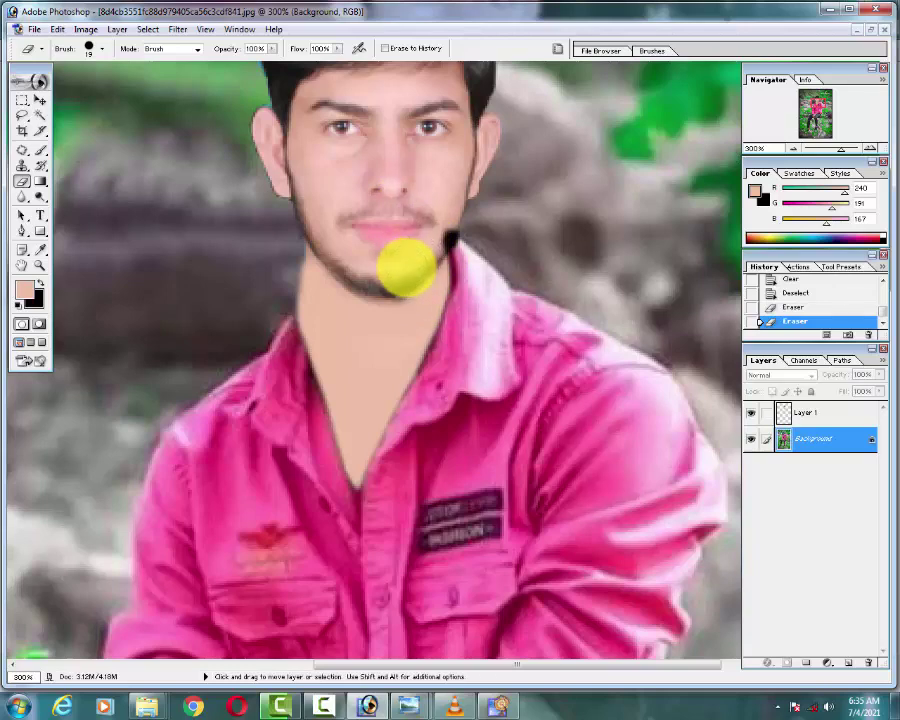
pyautogui.hotkey('ctrl', 'z')
pyautogui.scroll(-1, 498, 342)
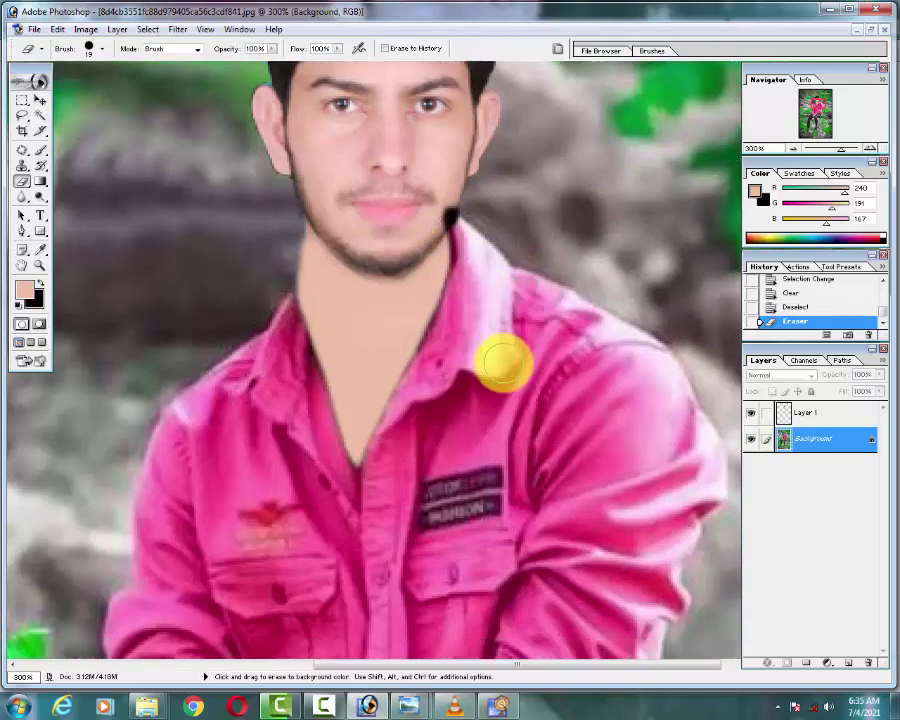
pyautogui.scroll(1, 510, 396)
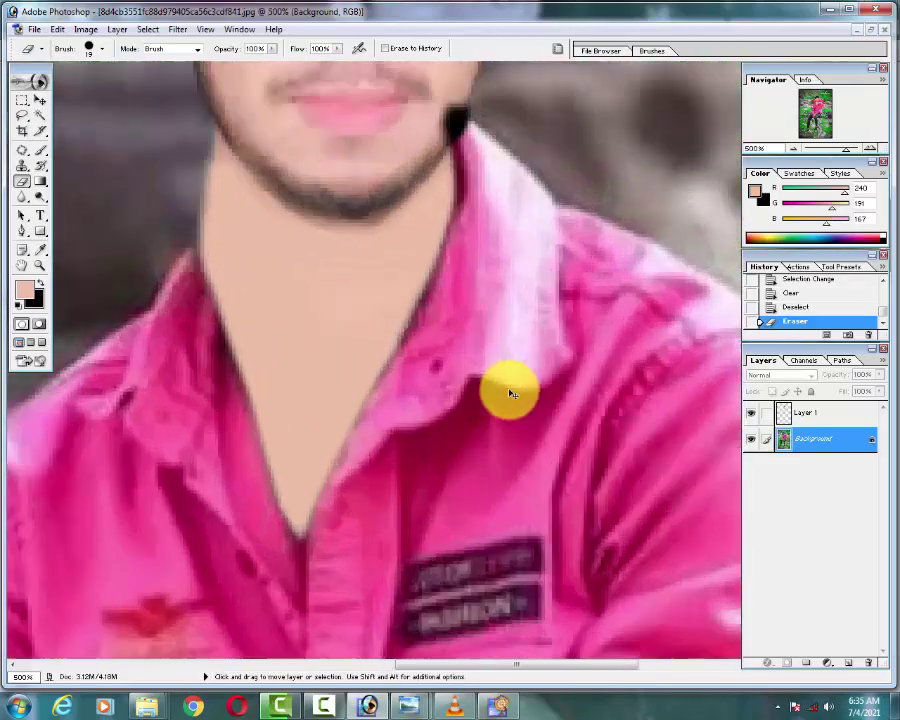
pyautogui.scroll(1, 426, 260)
pyautogui.moveTo(360, 388); pyautogui.dragTo(350, 400)
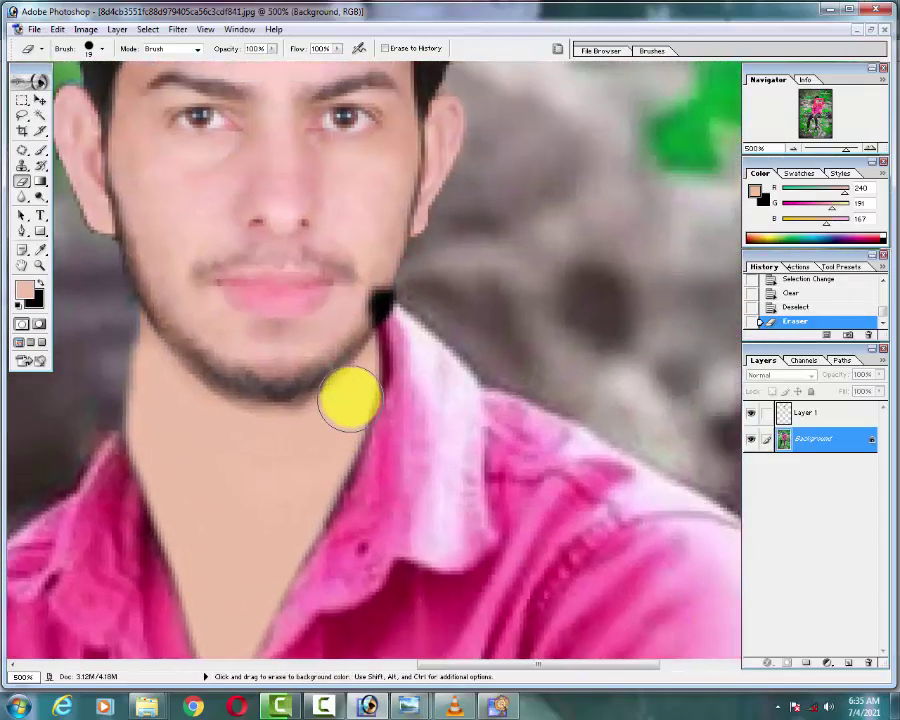
pyautogui.hotkey('ctrl', 'z')
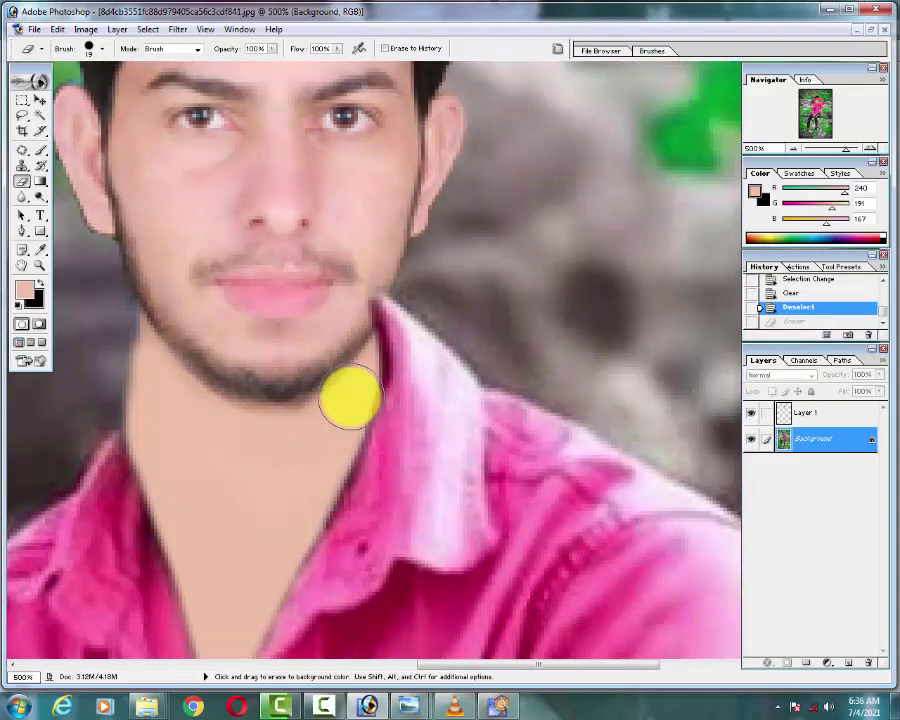
# Step: Try a 10 px Patch tool selection near the chin, then clear it
pyautogui.rightClick(367, 207)
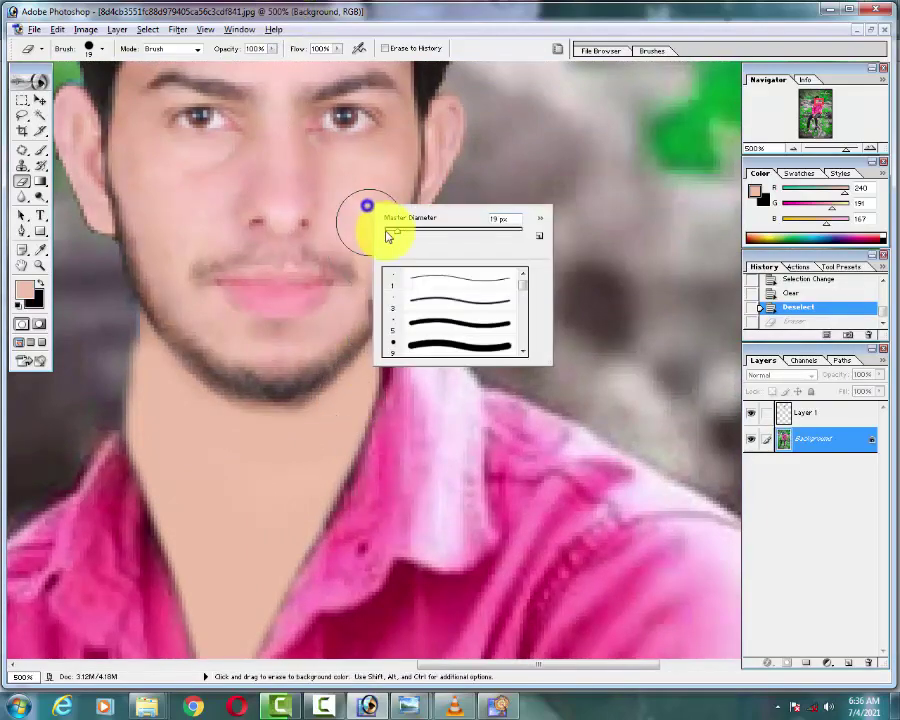
pyautogui.moveTo(391, 235); pyautogui.dragTo(389, 232)
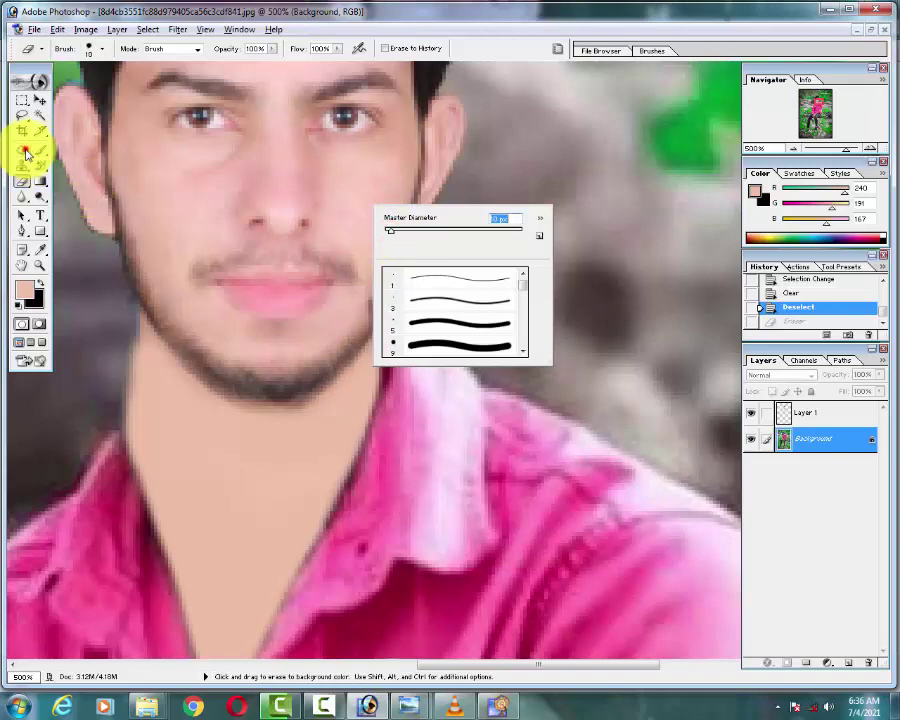
pyautogui.click(24, 150)
pyautogui.click(358, 218)
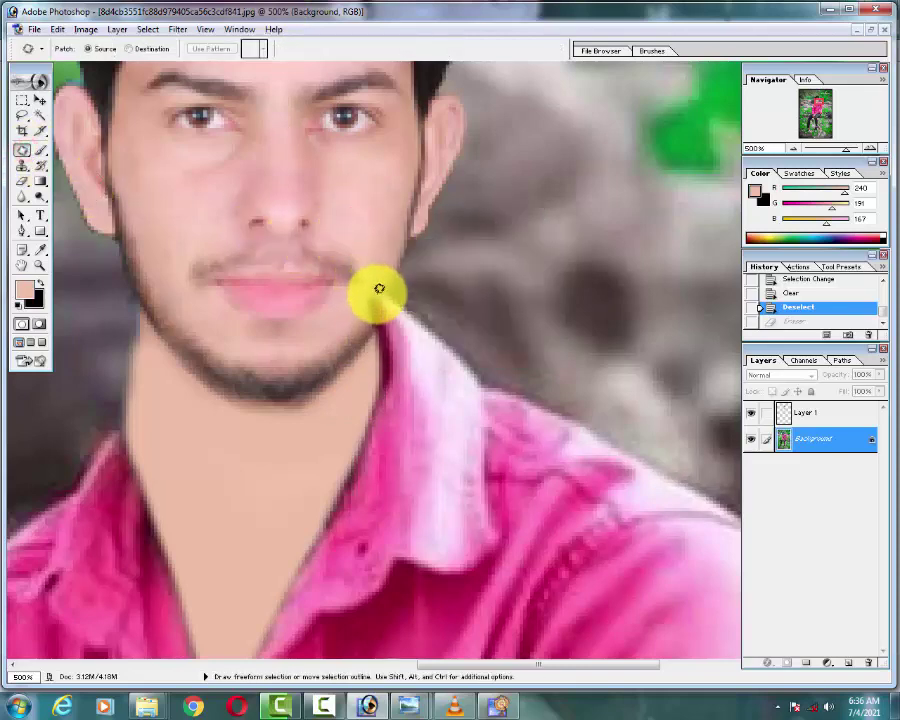
pyautogui.moveTo(382, 288)
pyautogui.mouseDown()
pyautogui.moveTo(366, 302)
pyautogui.moveTo(371, 259)
pyautogui.mouseUp()
pyautogui.click(371, 259)
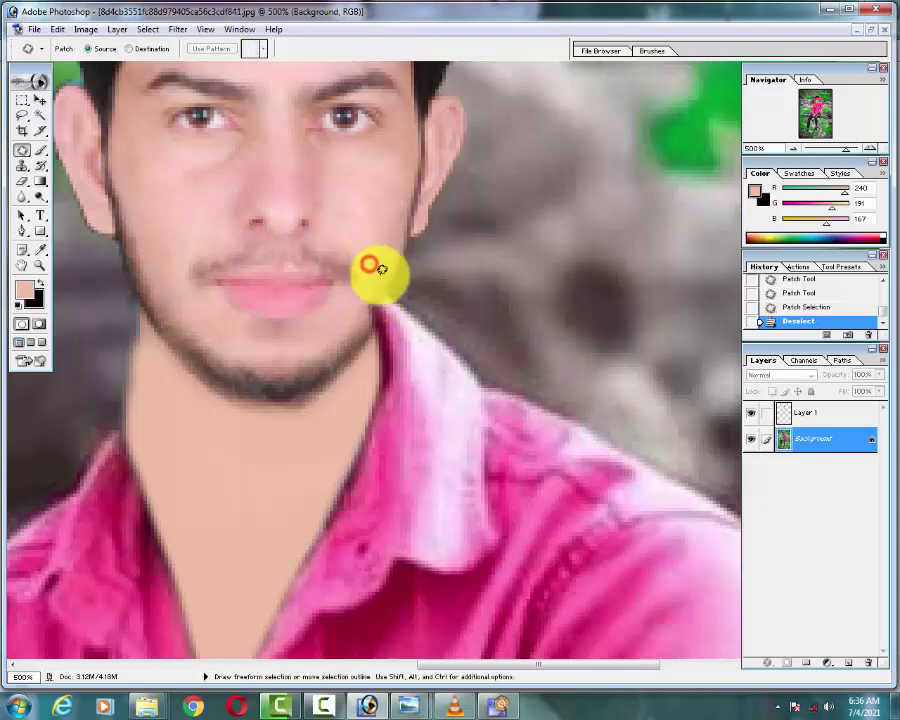
# Step: Switch to the Healing Brush set to 10 px
pyautogui.rightClick(15, 152)
pyautogui.click(80, 148)
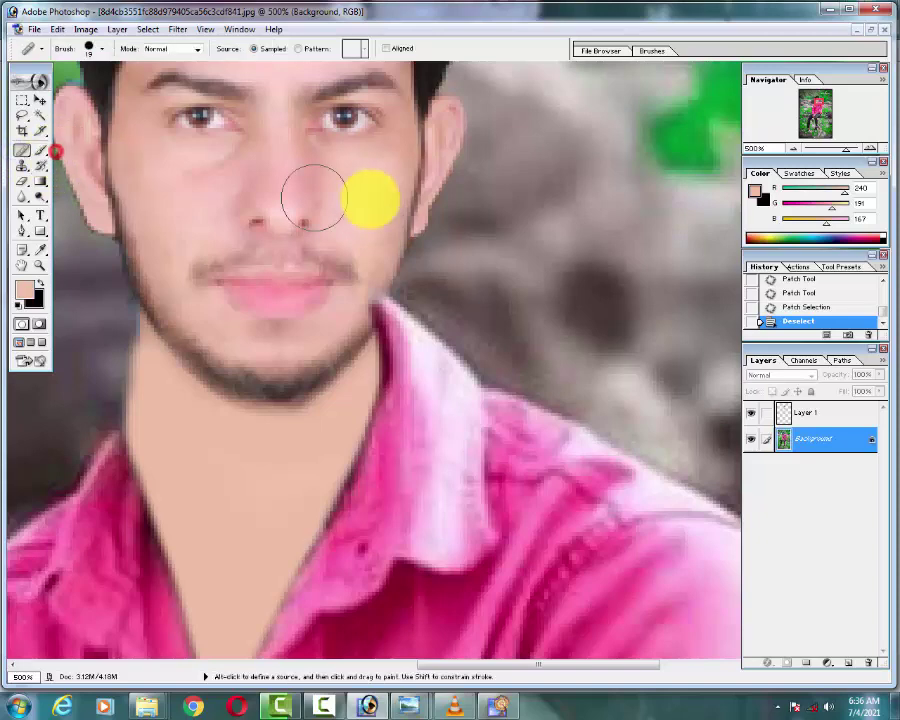
pyautogui.rightClick(366, 199)
pyautogui.click(402, 246)
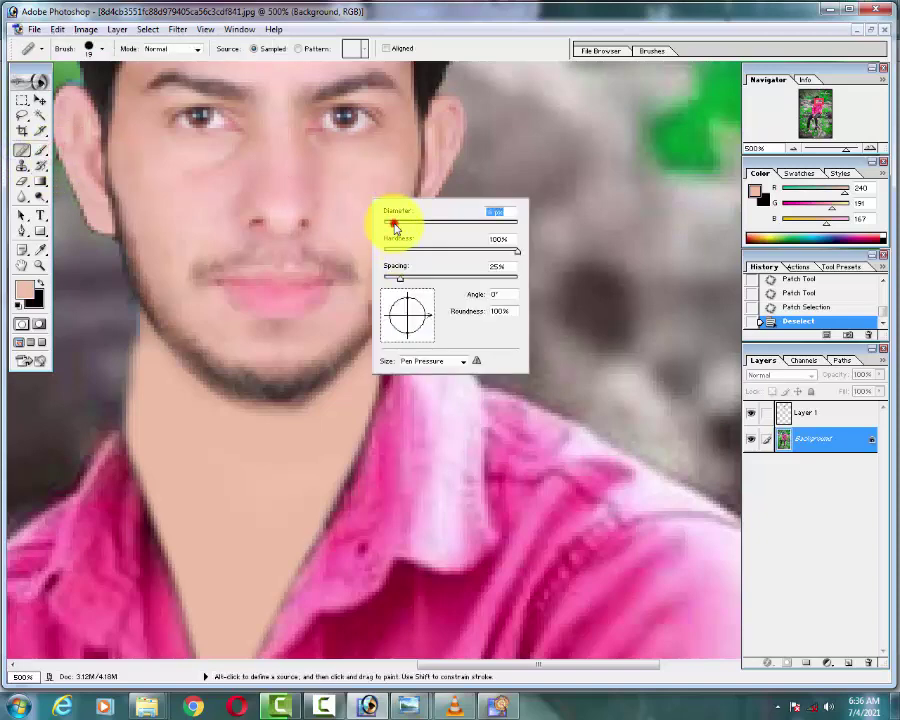
pyautogui.click(366, 186)
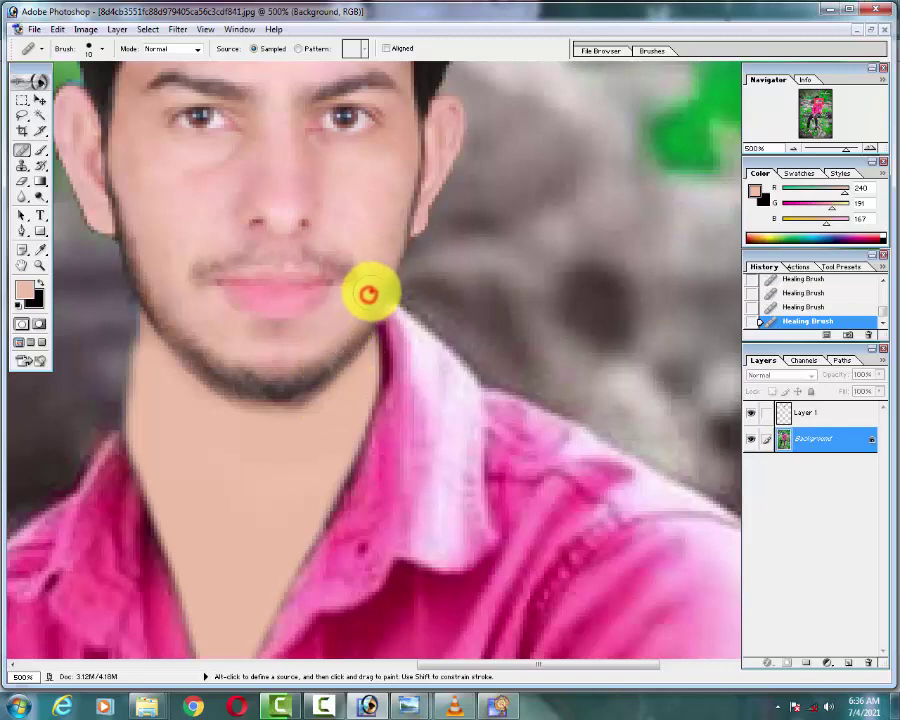
# Step: Sample clean skin near the chin and heal the jaw edge right of the chin and mouth
pyautogui.click(370, 290)
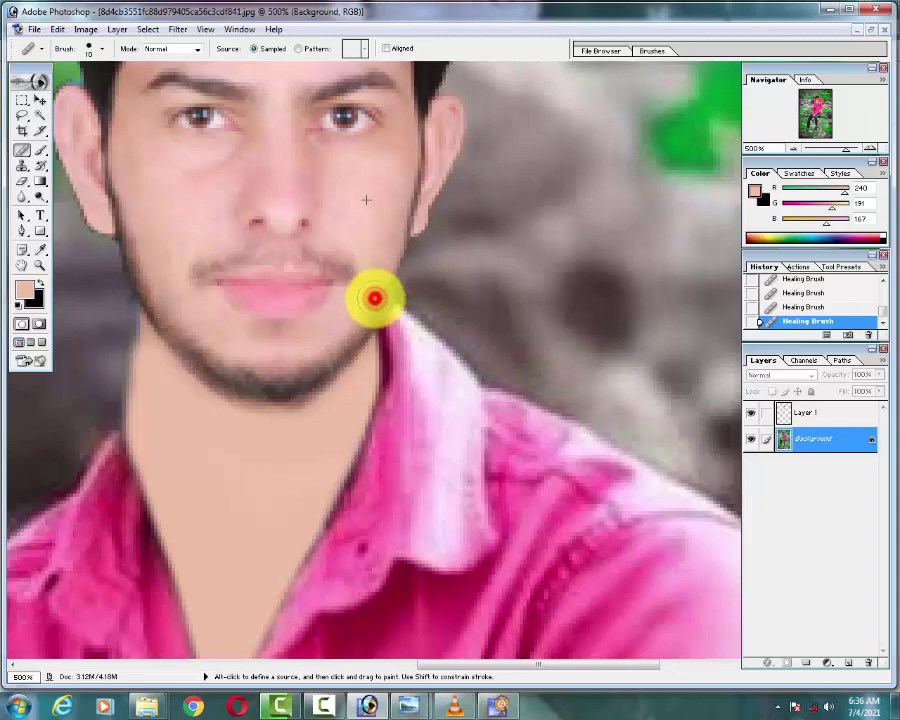
pyautogui.click(374, 298)
pyautogui.scroll(1, 356, 360)
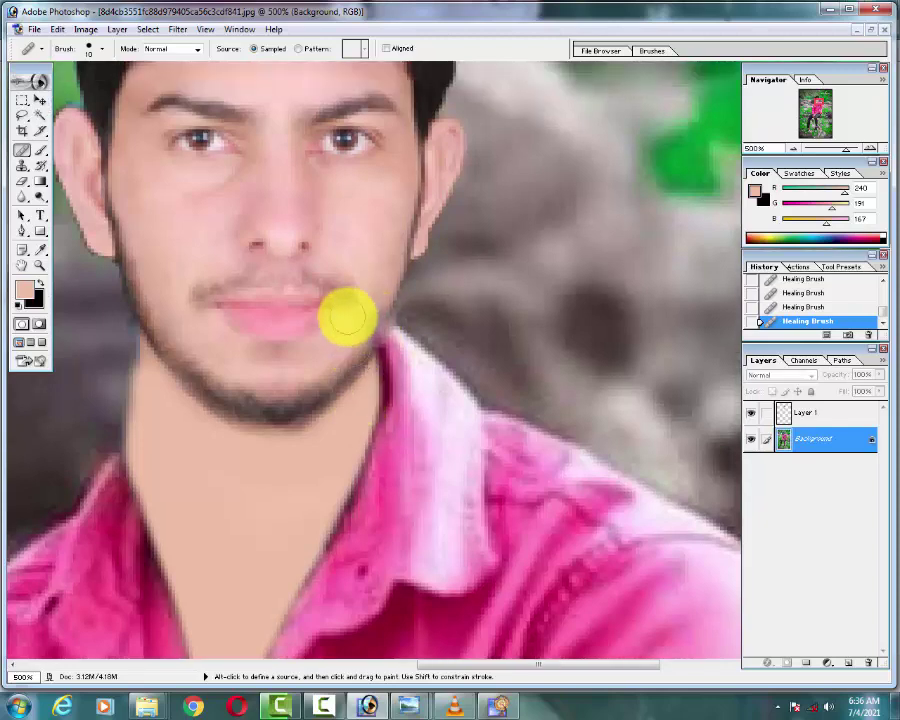
pyautogui.moveTo(366, 322)
pyautogui.mouseDown()
pyautogui.moveTo(352, 372)
pyautogui.moveTo(336, 368)
pyautogui.mouseUp()
pyautogui.click(371, 301)
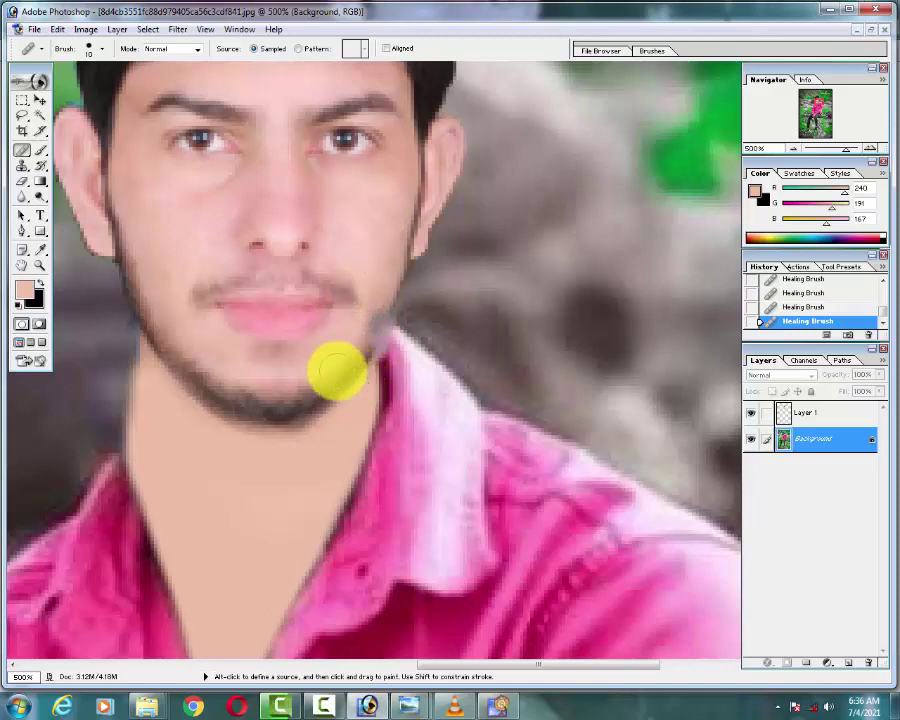
pyautogui.click(39, 150)
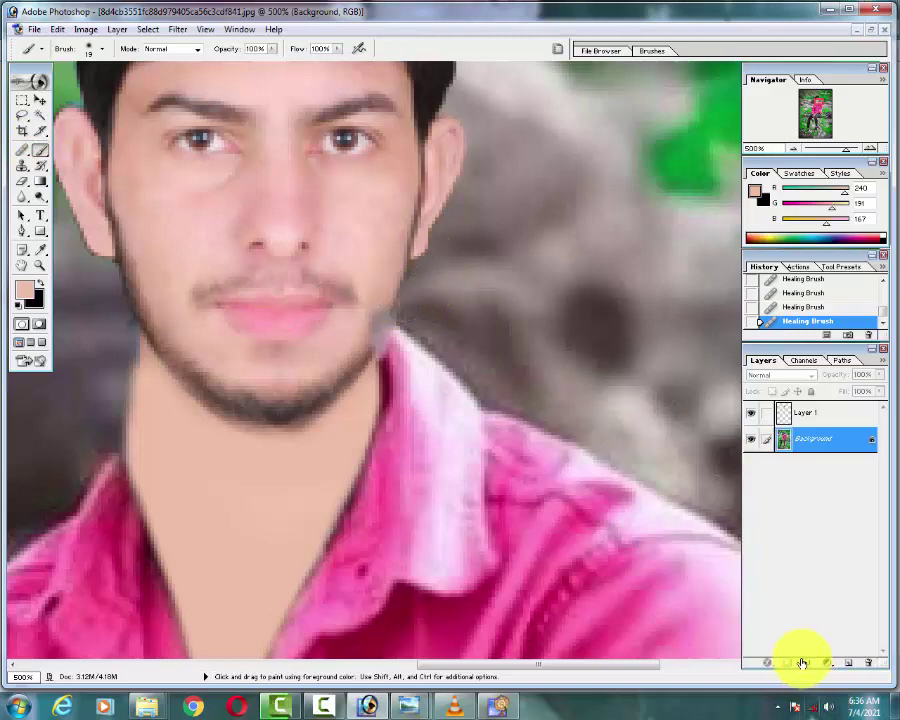
# Step: Add a new Layer 2 and paint 46%-opacity skin tone near the chin
pyautogui.click(845, 664)
pyautogui.rightClick(400, 328)
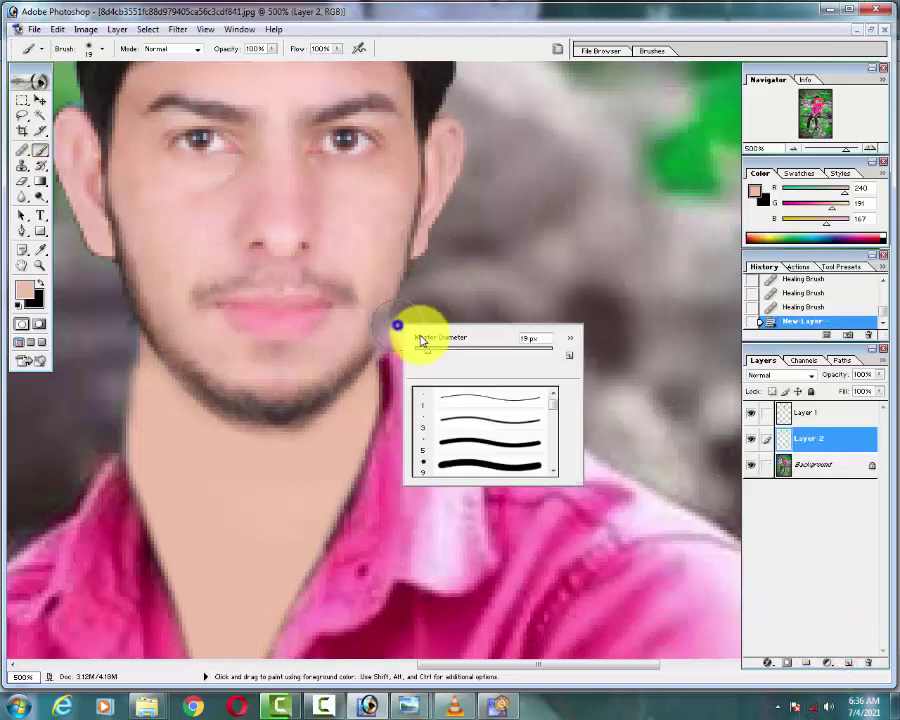
pyautogui.click(267, 52)
pyautogui.moveTo(268, 58); pyautogui.dragTo(238, 62)
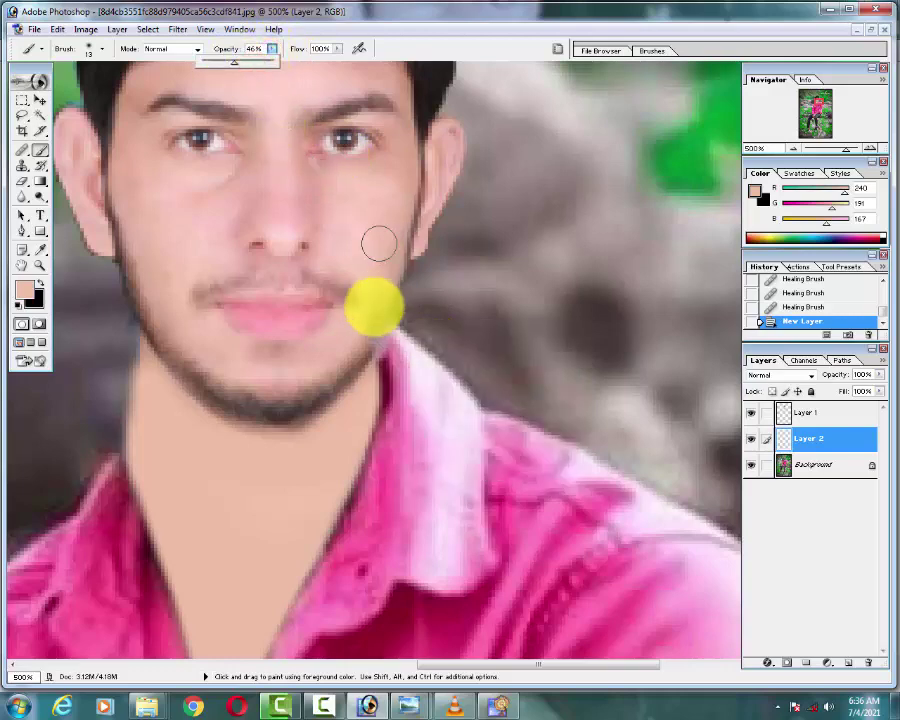
pyautogui.click(372, 305)
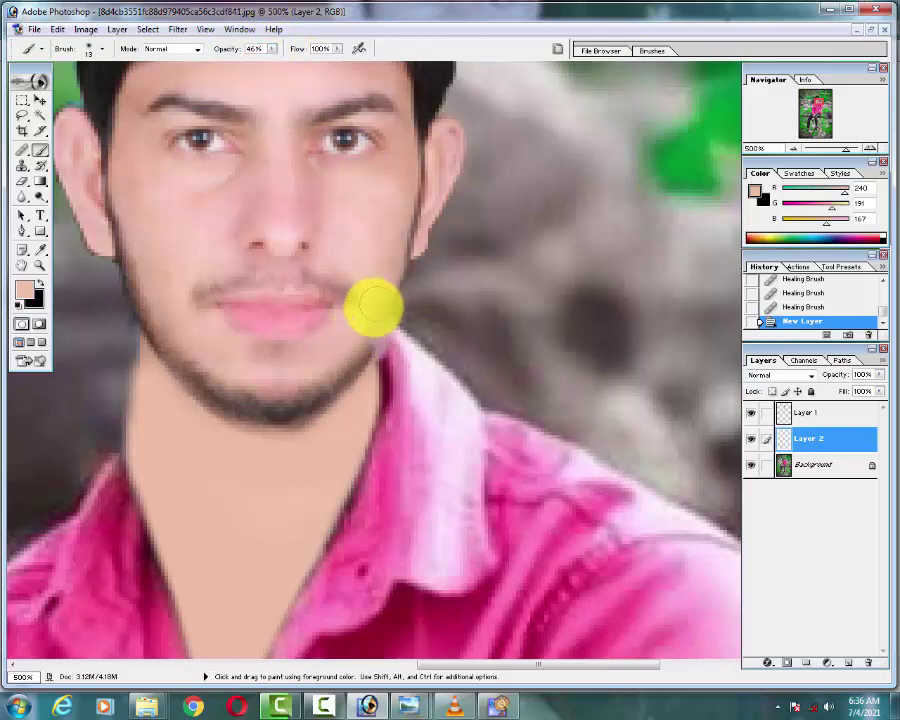
pyautogui.moveTo(376, 300); pyautogui.dragTo(374, 301)
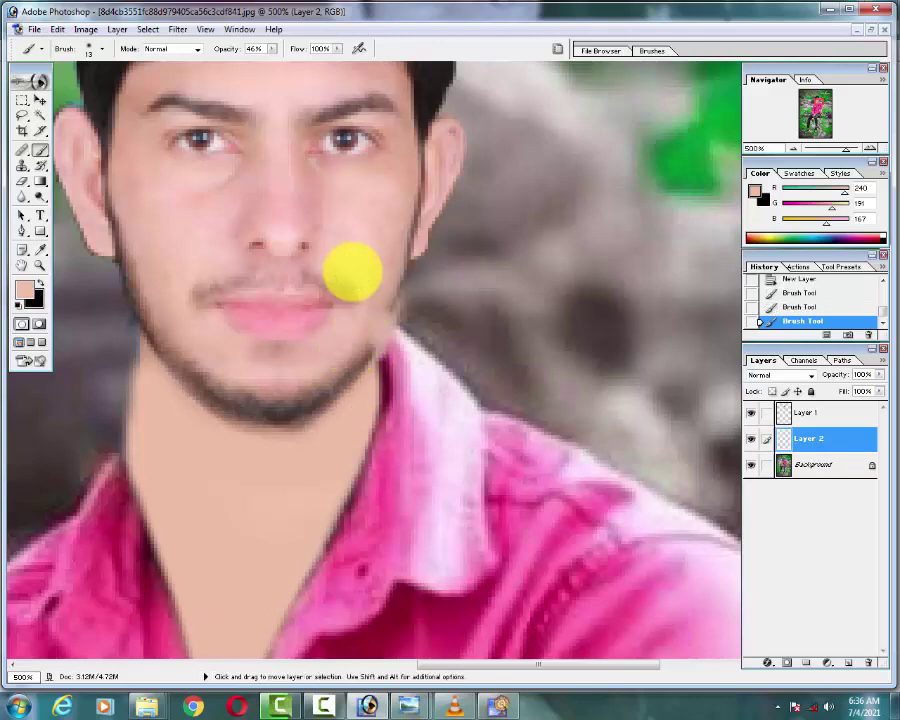
pyautogui.hotkey('ctrl', '-')
pyautogui.hotkey('ctrl', '-')
pyautogui.hotkey('ctrl', '-')
pyautogui.hotkey('ctrl', '-')
pyautogui.hotkey('ctrl', '-')
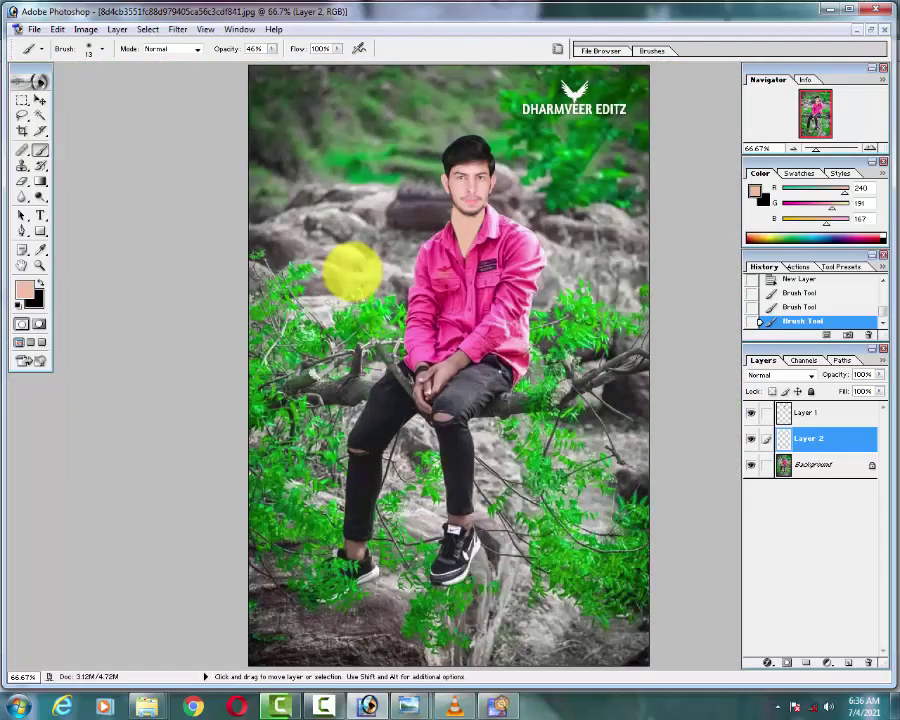
# Step: Zoom in on the face and collar, and undo back to before Layer 2 was created
pyautogui.hotkey('ctrl', '+')
pyautogui.hotkey('ctrl', '+')
pyautogui.hotkey('ctrl', '+')
pyautogui.hotkey('ctrl', '+')
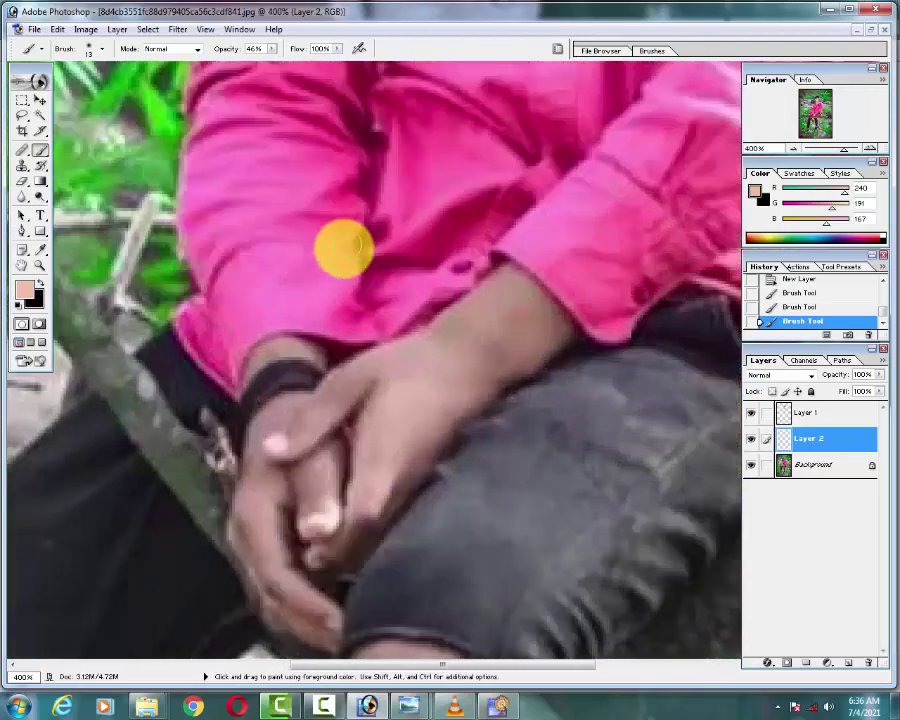
pyautogui.moveTo(326, 272); pyautogui.dragTo(58, 667)
pyautogui.moveTo(150, 300); pyautogui.dragTo(115, 673)
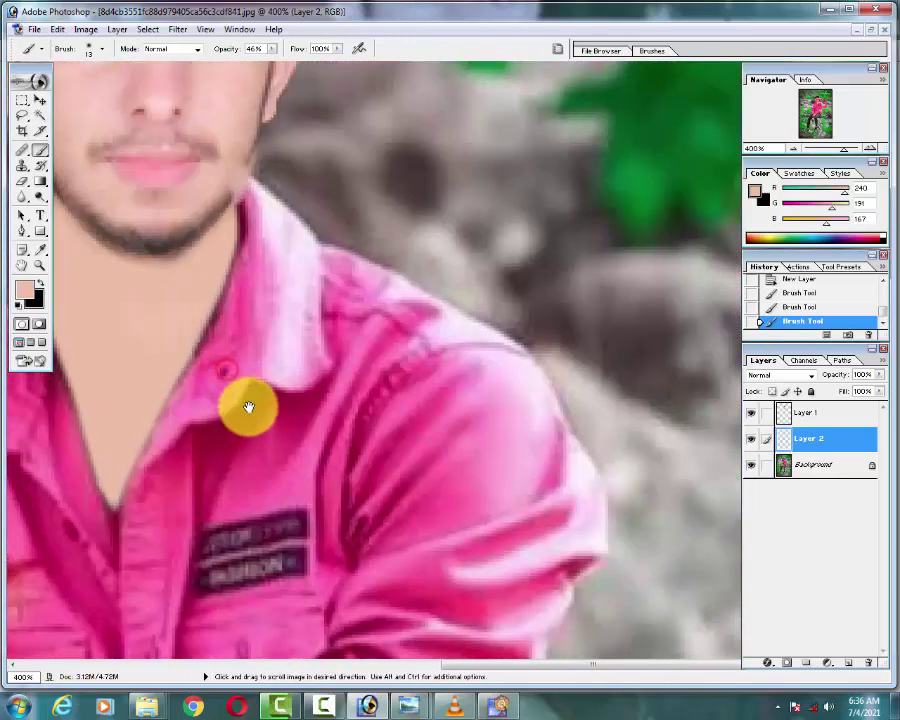
pyautogui.moveTo(245, 410)
pyautogui.mouseDown()
pyautogui.moveTo(297, 477)
pyautogui.moveTo(318, 402)
pyautogui.mouseUp()
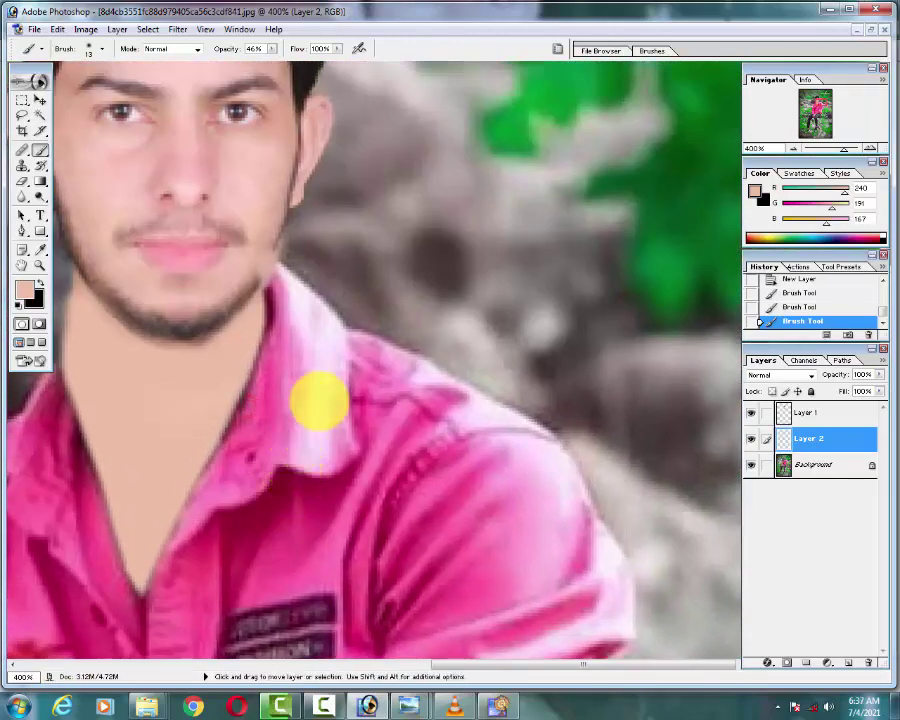
pyautogui.hotkey('ctrl', 'alt', 'z')
pyautogui.hotkey('ctrl', 'alt', 'z')
pyautogui.hotkey('ctrl', 'alt', 'z')
pyautogui.hotkey('ctrl', 'alt', 'z')
pyautogui.hotkey('ctrl', 'alt', 'z')
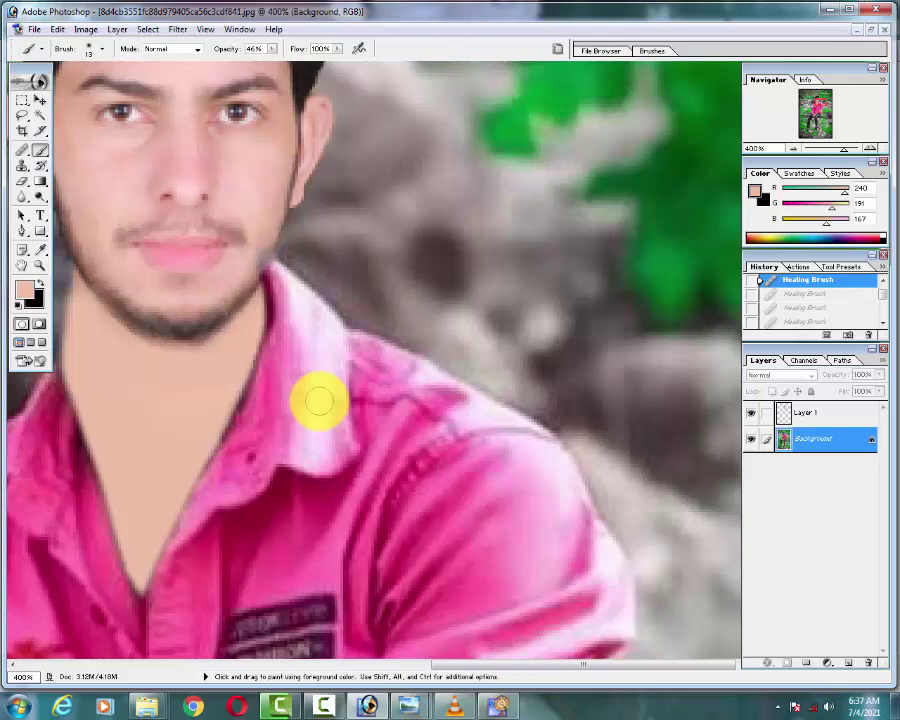
# Step: With a 7 px brush, paint skin tone on the Background along the jaw and neck edge
pyautogui.rightClick(250, 222)
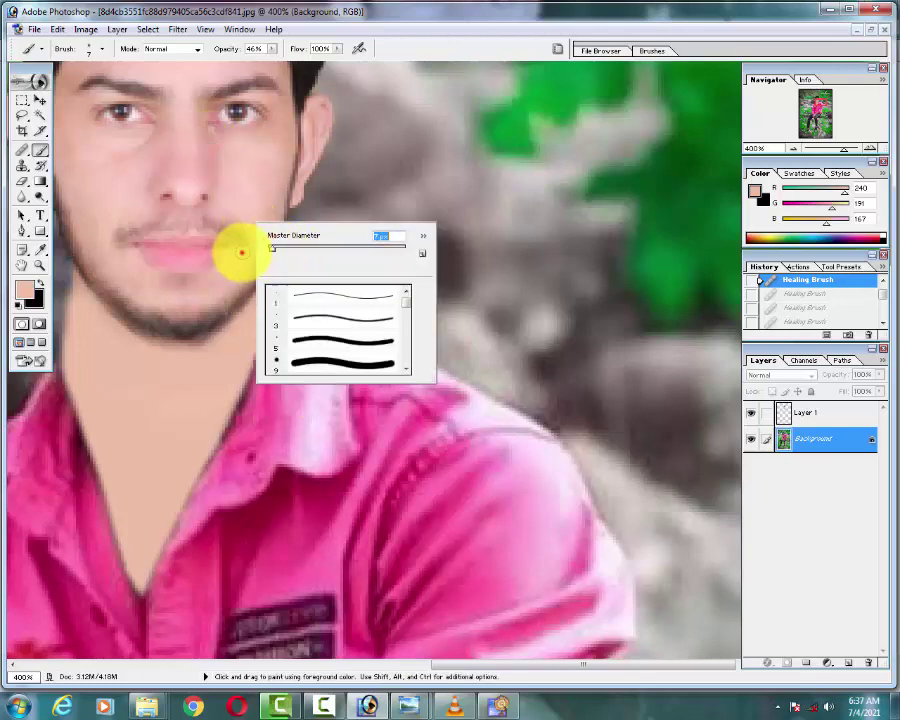
pyautogui.click(242, 253)
pyautogui.click(260, 255)
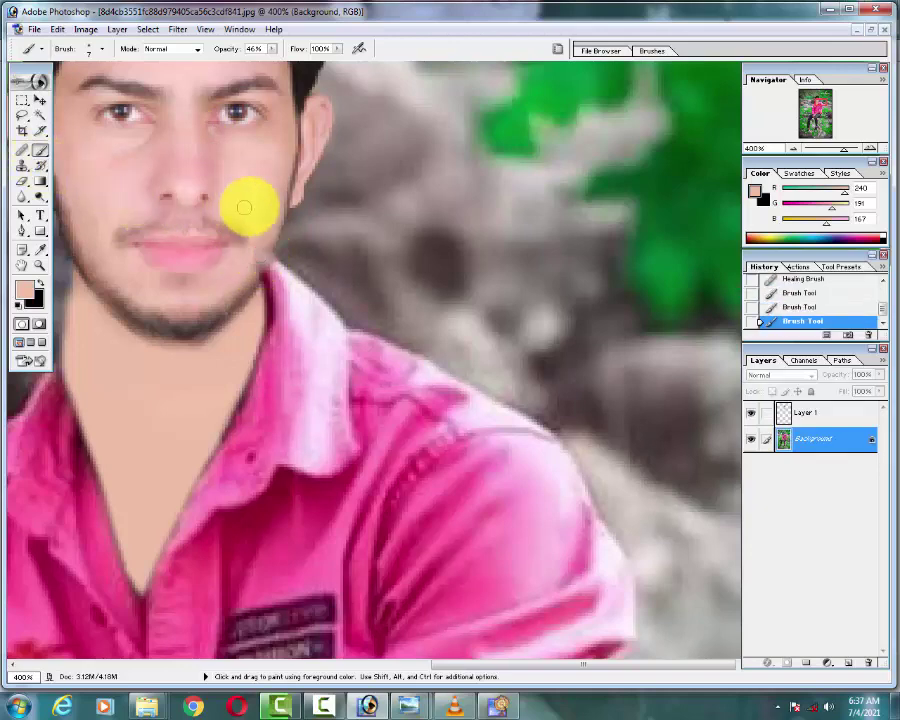
pyautogui.click(267, 260)
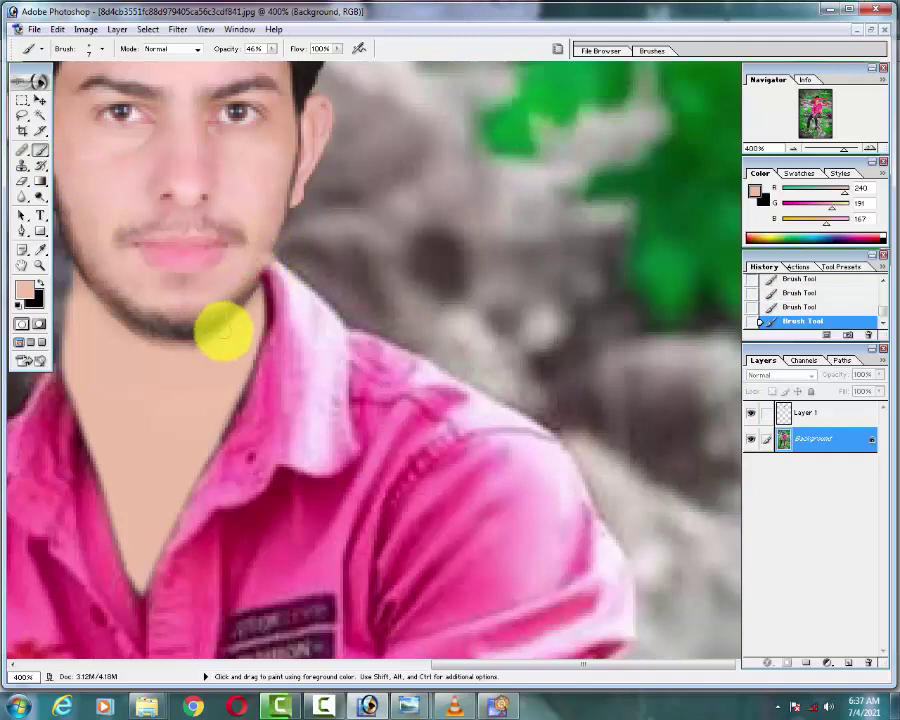
pyautogui.hotkey('ctrl', '-')
pyautogui.hotkey('ctrl', '-')
pyautogui.hotkey('ctrl', '-')
pyautogui.hotkey('ctrl', '-')
pyautogui.hotkey('ctrl', '-')
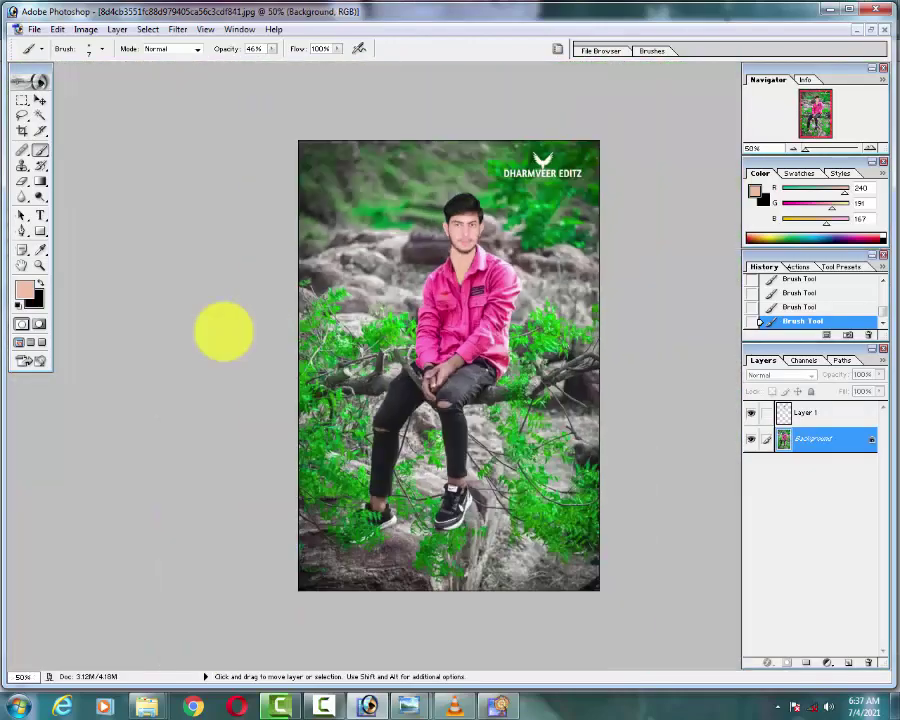
# Step: Select Layer 1, switch back to the Brush, zoom to the face and add a new Layer 2
pyautogui.scroll(2, 164, 170)
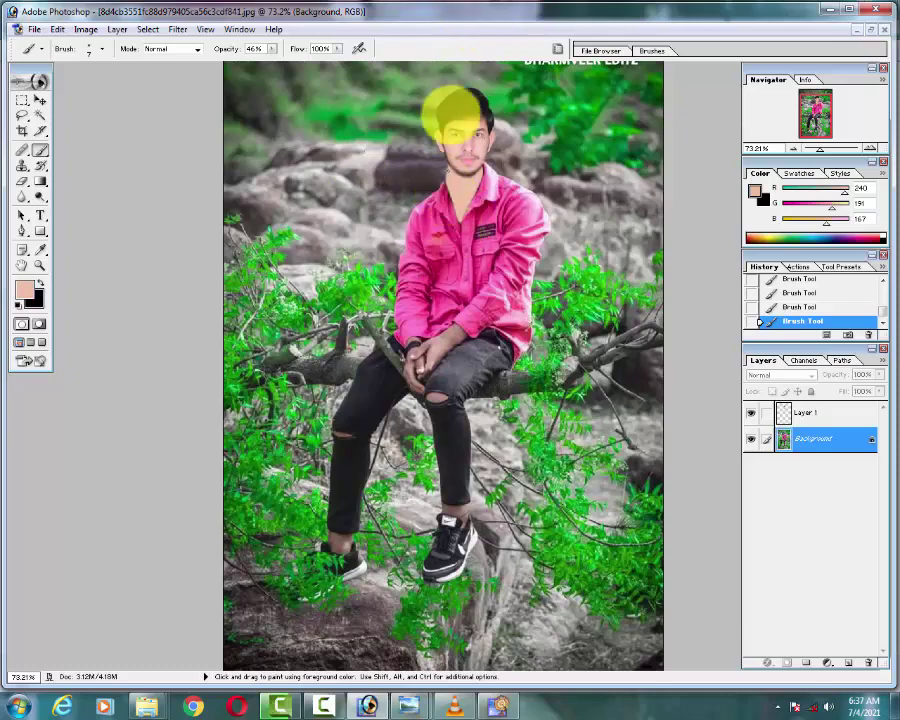
pyautogui.click(38, 98)
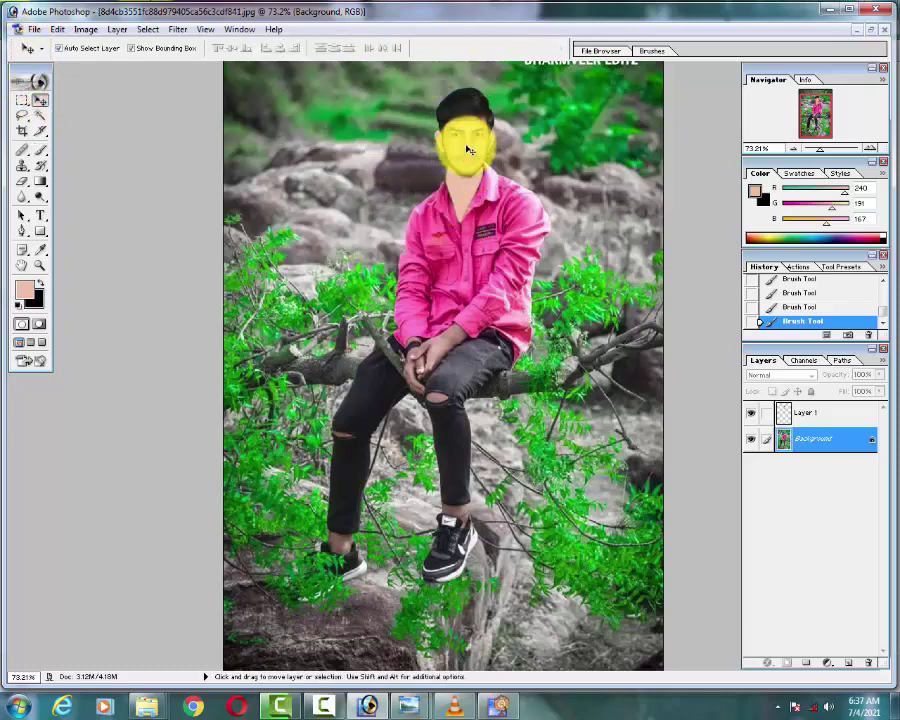
pyautogui.click(465, 150)
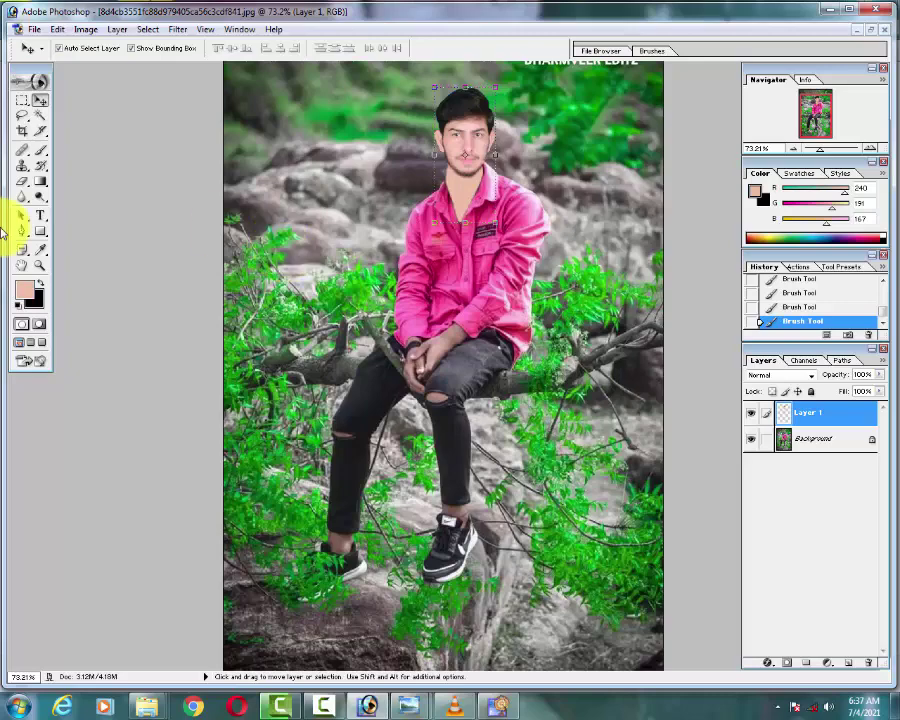
pyautogui.click(39, 150)
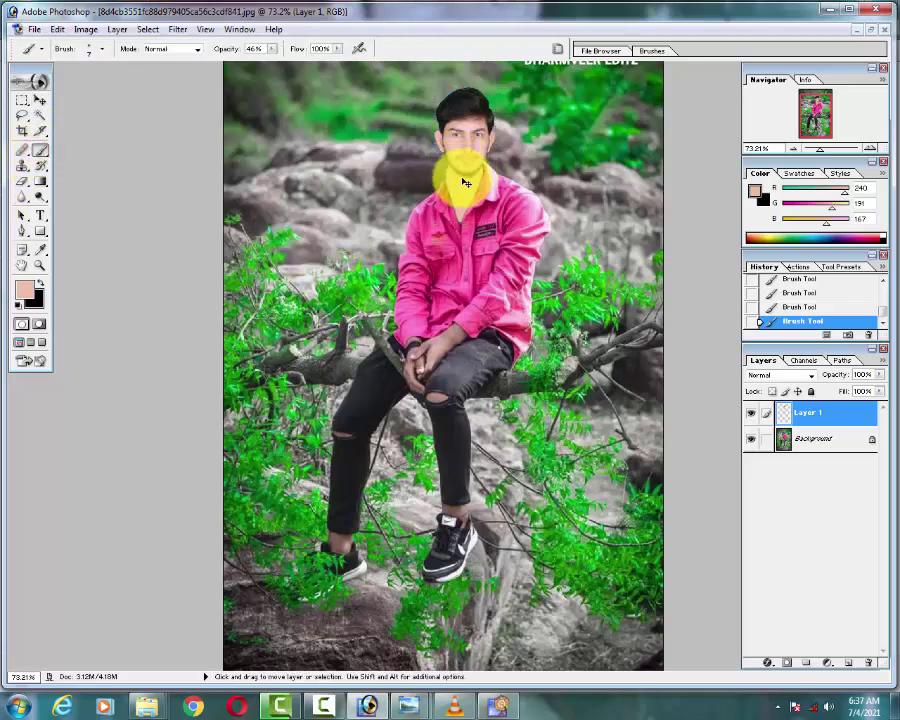
pyautogui.hotkey('ctrl', '+')
pyautogui.hotkey('ctrl', '+')
pyautogui.hotkey('ctrl', '+')
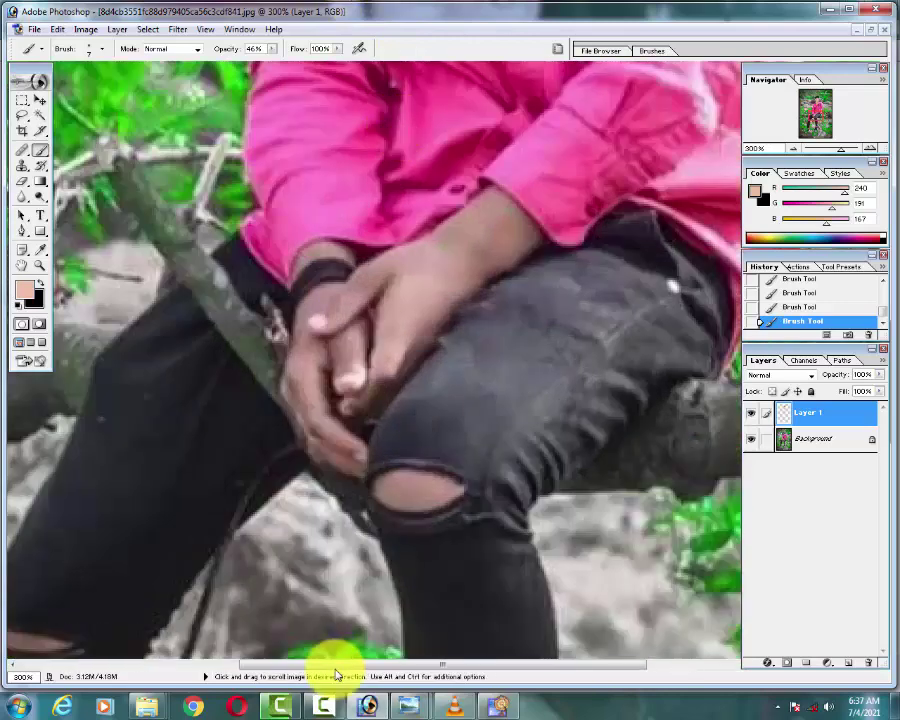
pyautogui.press('space')
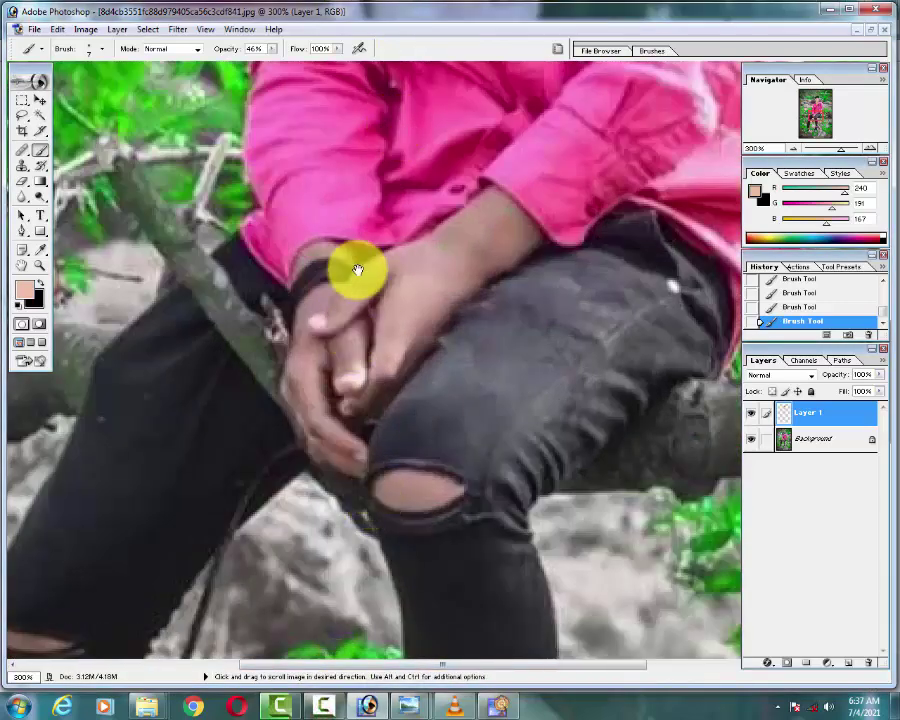
pyautogui.scroll(5, 304, 324)
pyautogui.scroll(5, 270, 504)
pyautogui.scroll(5, 305, 413)
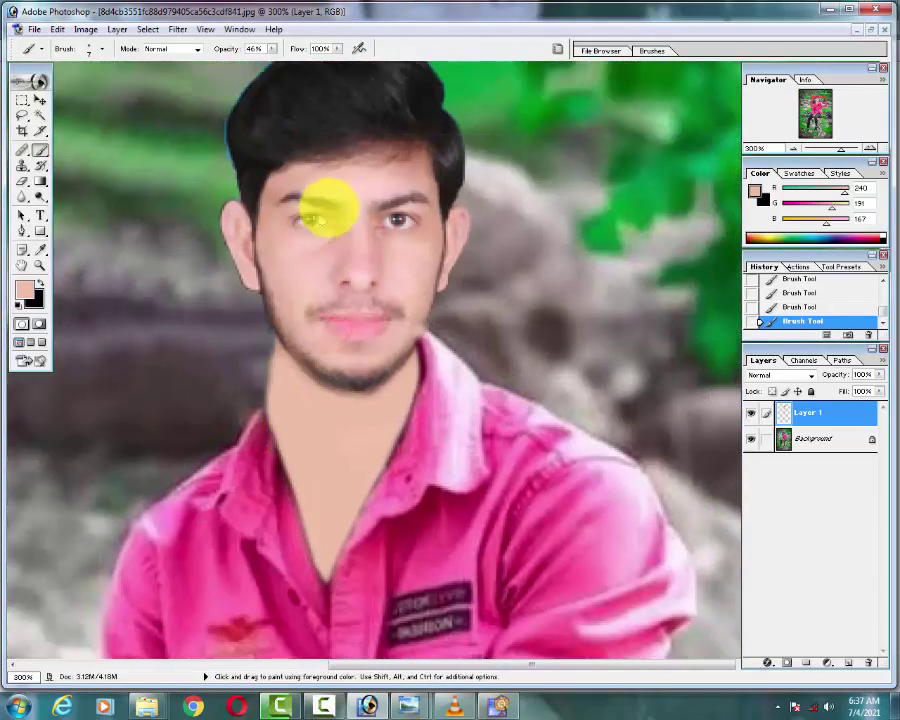
pyautogui.click(846, 664)
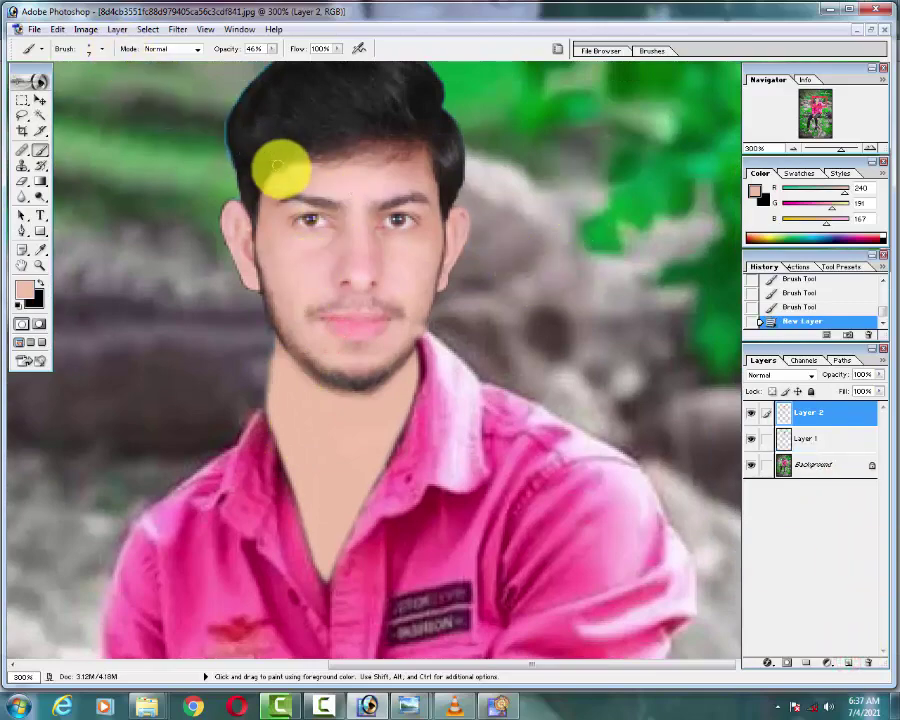
# Step: Paint 42 px skin-tone dabs on Layer 2 over the nose, forehead and ear
pyautogui.rightClick(311, 187)
pyautogui.click(298, 179)
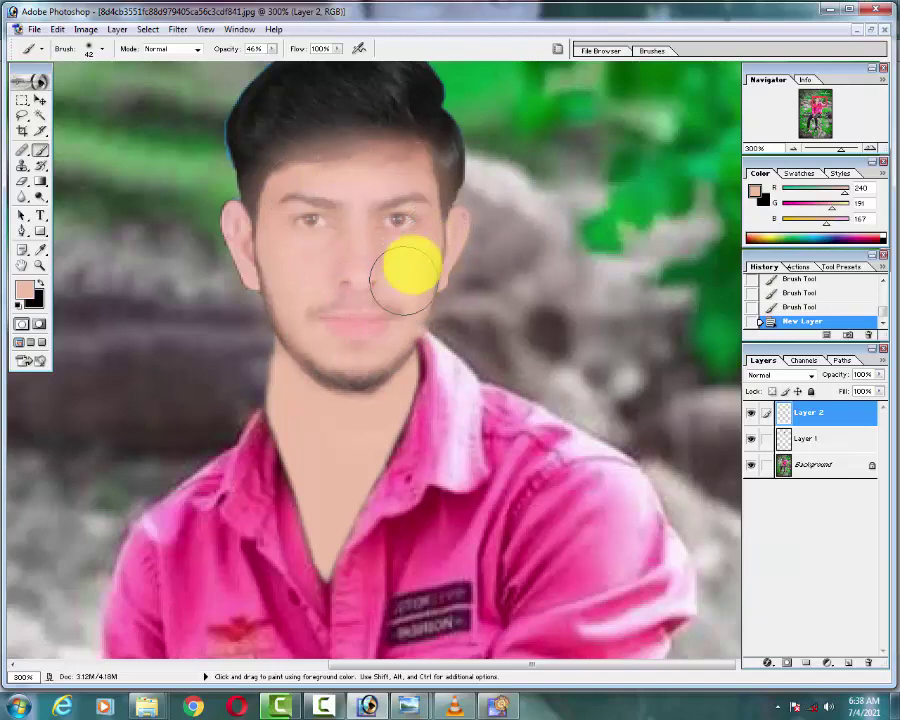
pyautogui.click(381, 247)
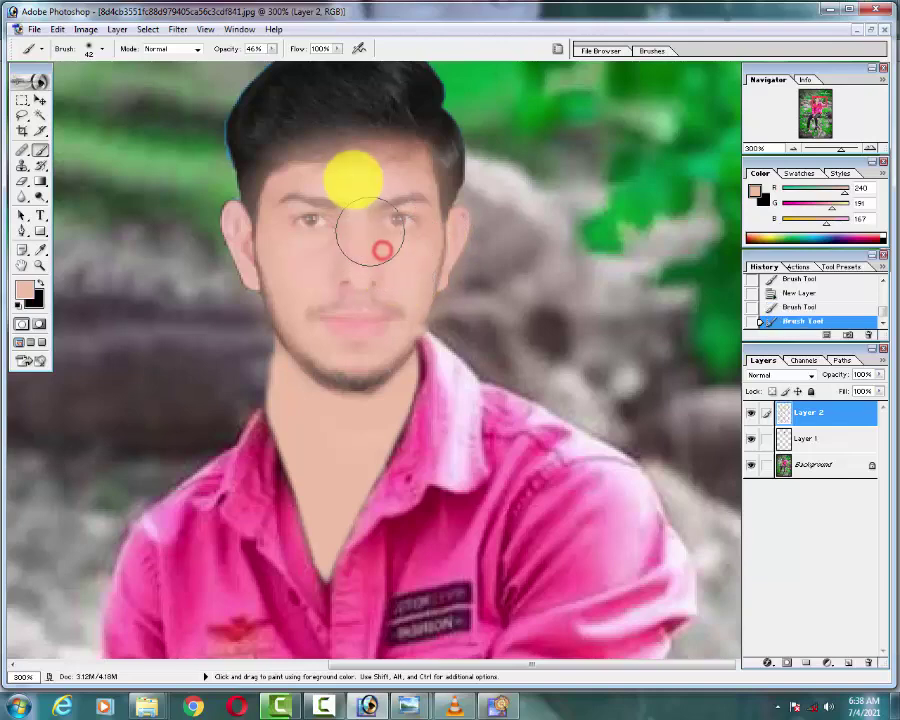
pyautogui.click(352, 178)
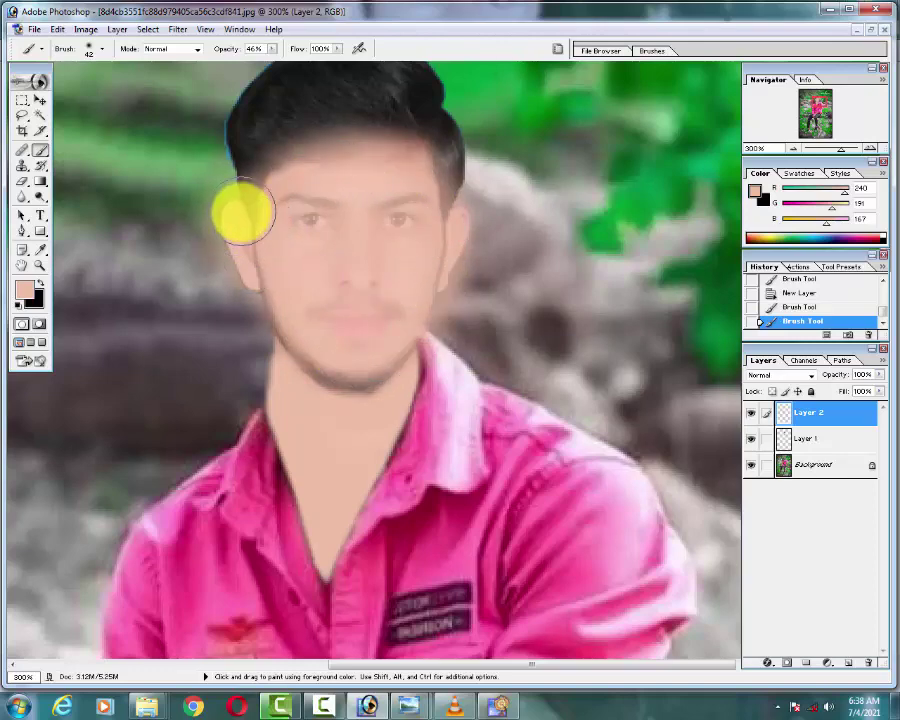
pyautogui.moveTo(255, 227); pyautogui.dragTo(272, 266)
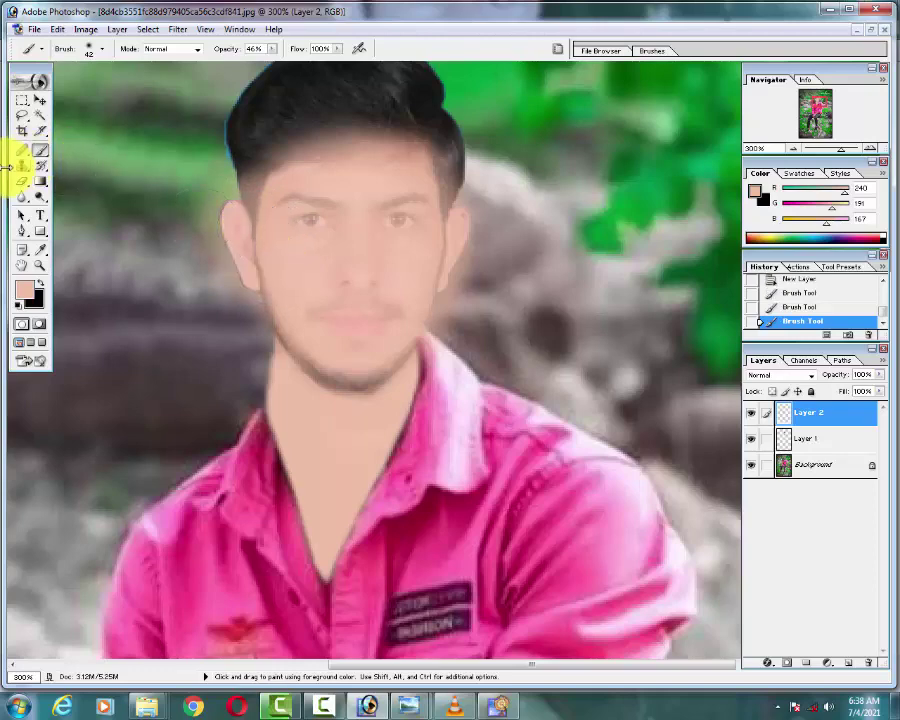
# Step: Erase paint over the left eye, then drag Layer 2 to the trash to delete it
pyautogui.click(21, 181)
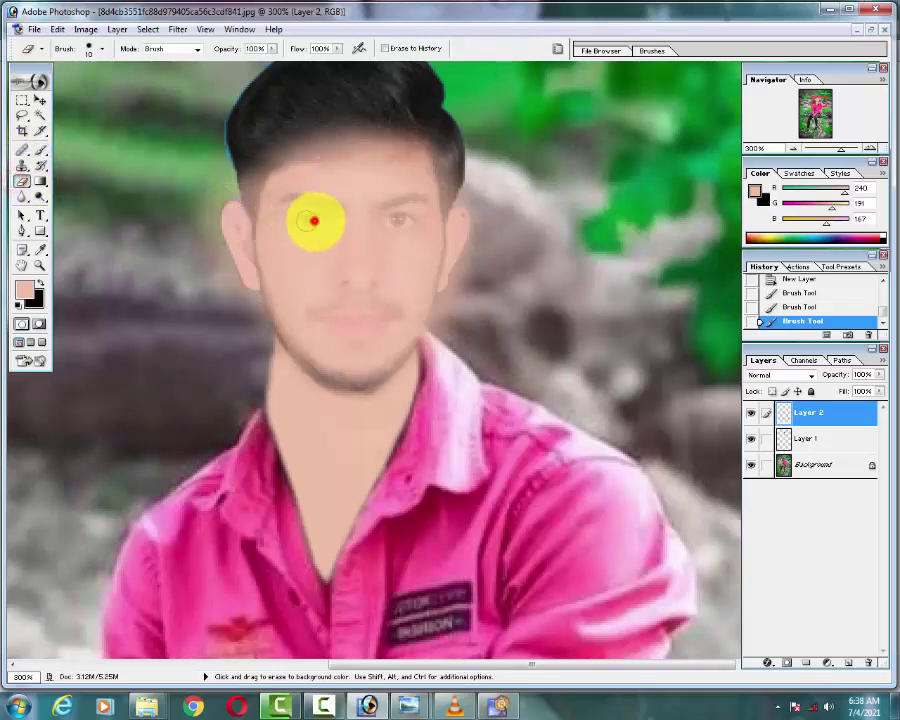
pyautogui.moveTo(314, 221); pyautogui.dragTo(294, 200)
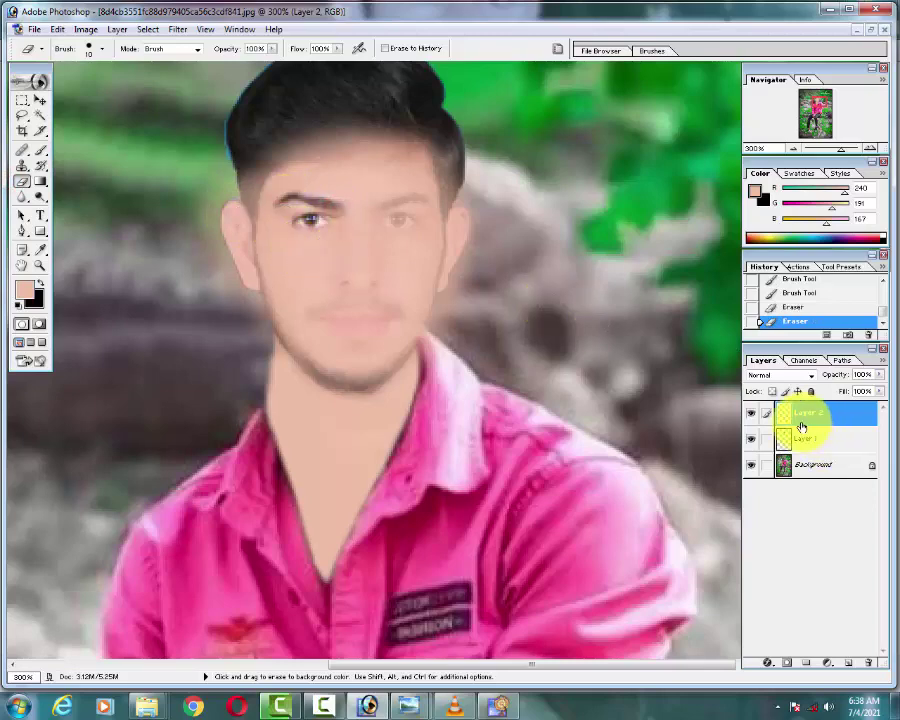
pyautogui.moveTo(800, 418); pyautogui.dragTo(843, 462)
pyautogui.moveTo(860, 662); pyautogui.dragTo(873, 663)
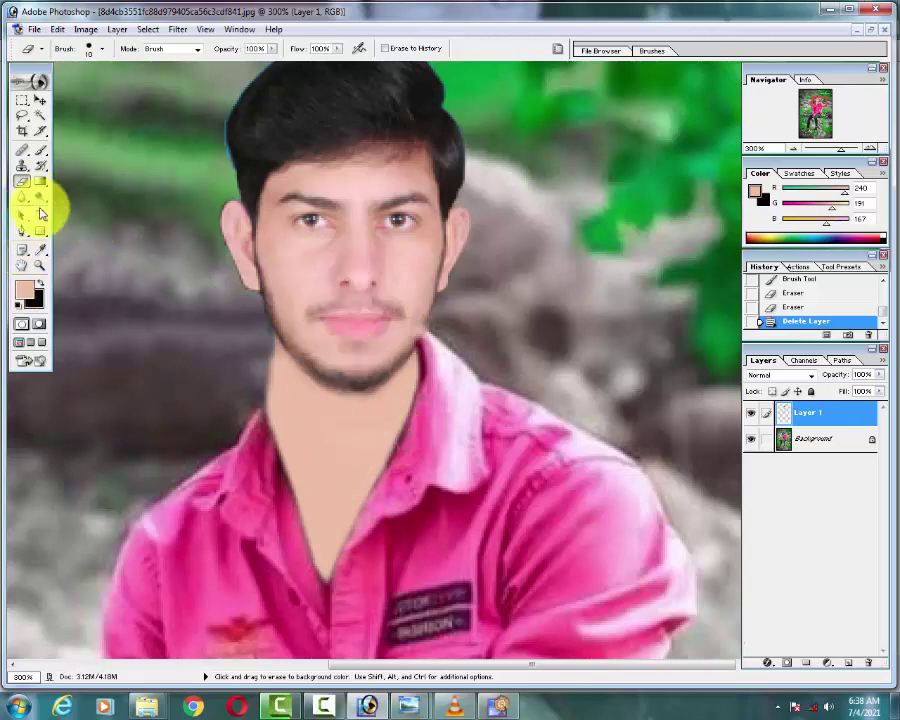
# Step: Set an 18 px brush at 46% opacity and paint skin tone over the forehead, left eye and chin
pyautogui.click(40, 150)
pyautogui.rightClick(271, 249)
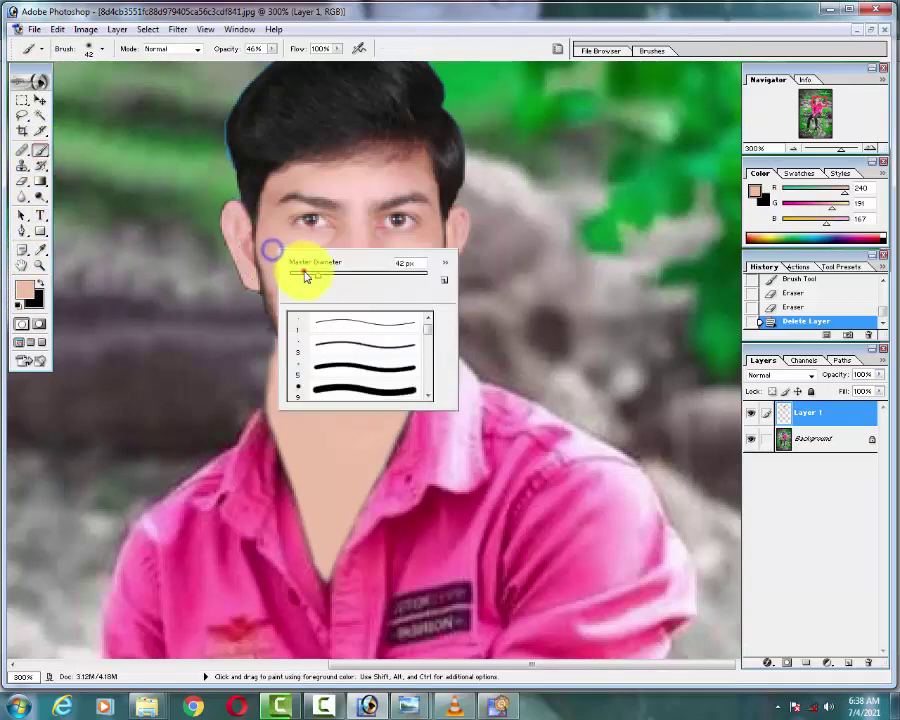
pyautogui.click(276, 228)
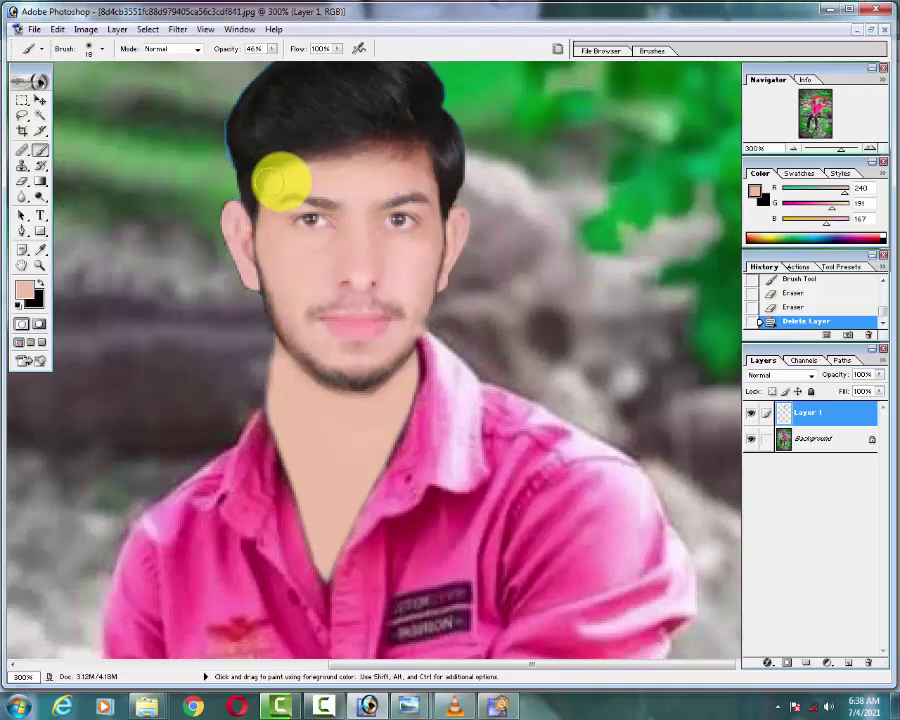
pyautogui.moveTo(281, 181); pyautogui.dragTo(411, 171)
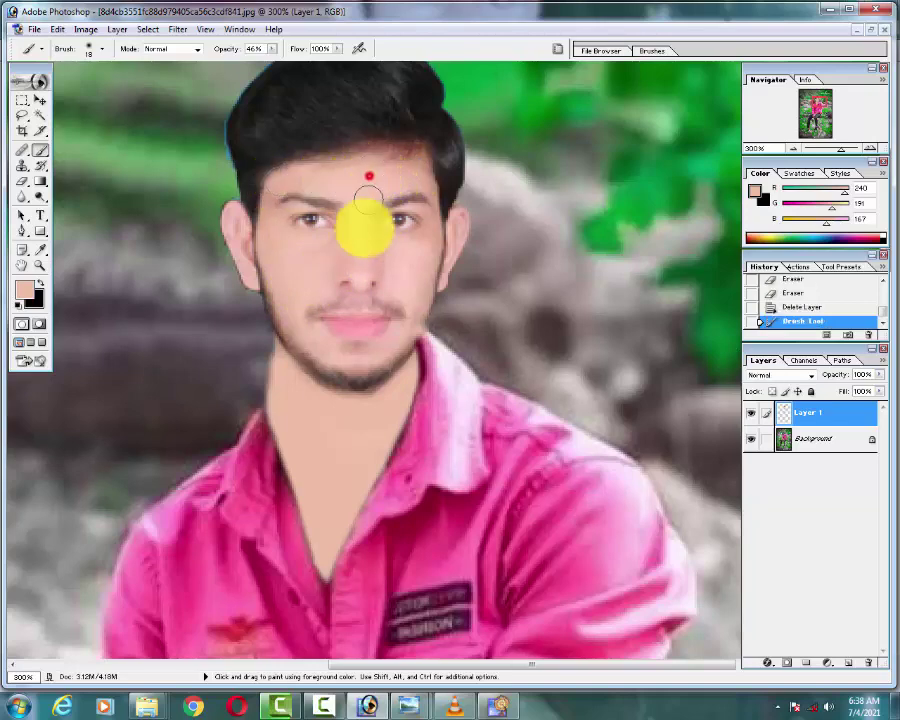
pyautogui.click(334, 231)
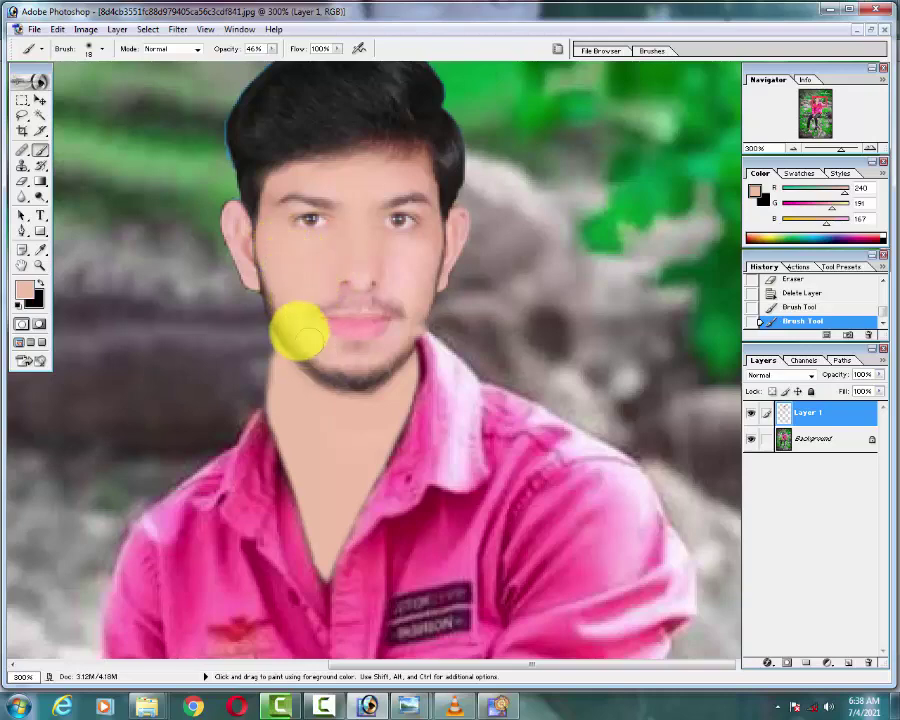
pyautogui.moveTo(321, 348); pyautogui.dragTo(376, 342)
# Step: Dab skin tone onto both cheeks near the ear and forehead, and down from the right eye
pyautogui.click(403, 338)
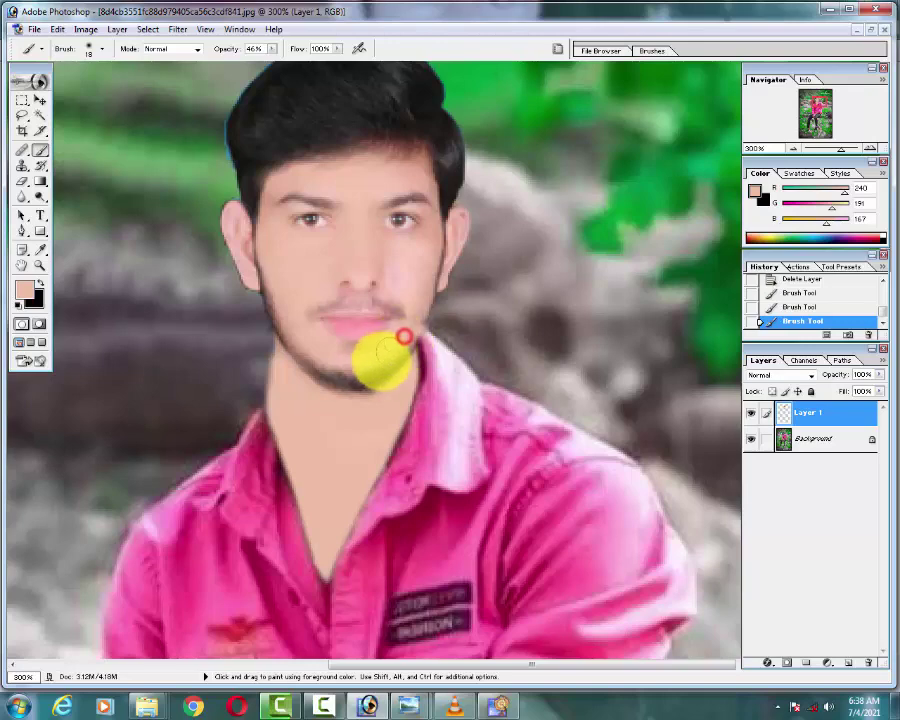
pyautogui.click(411, 277)
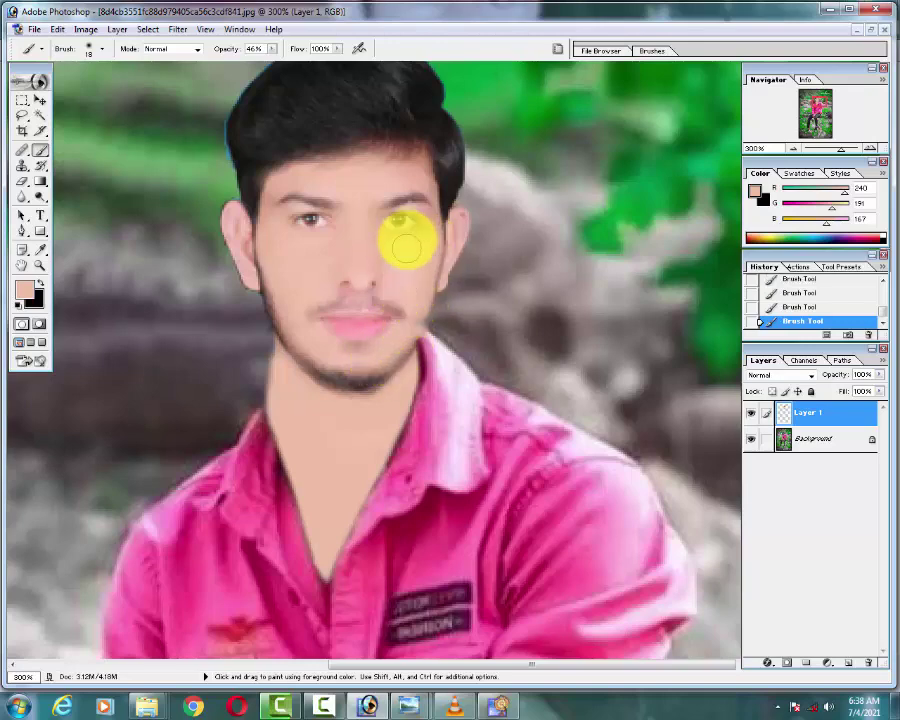
pyautogui.click(414, 261)
pyautogui.click(457, 219)
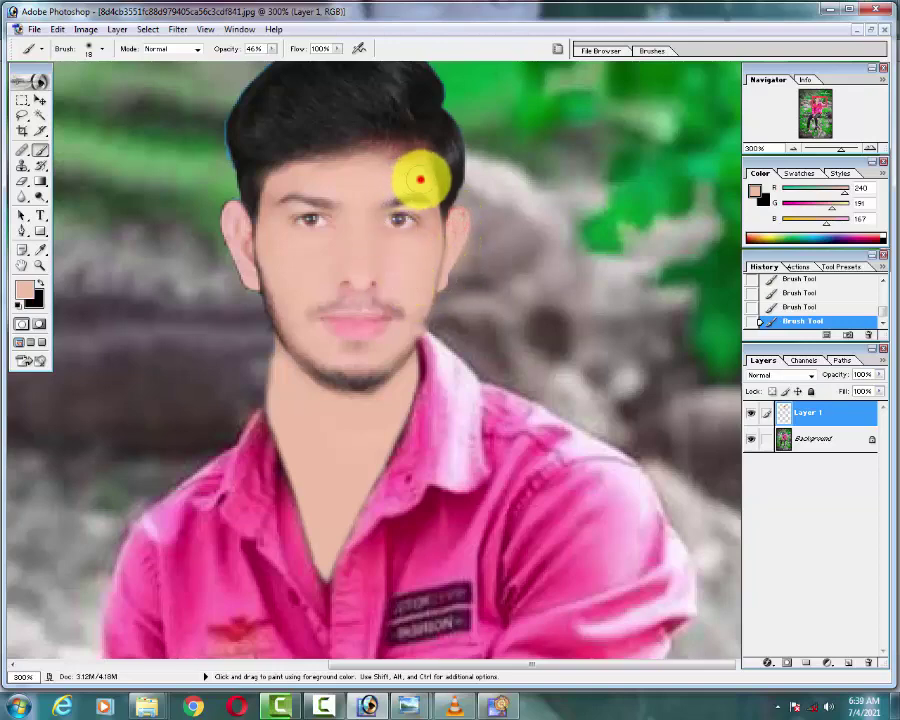
pyautogui.click(355, 187)
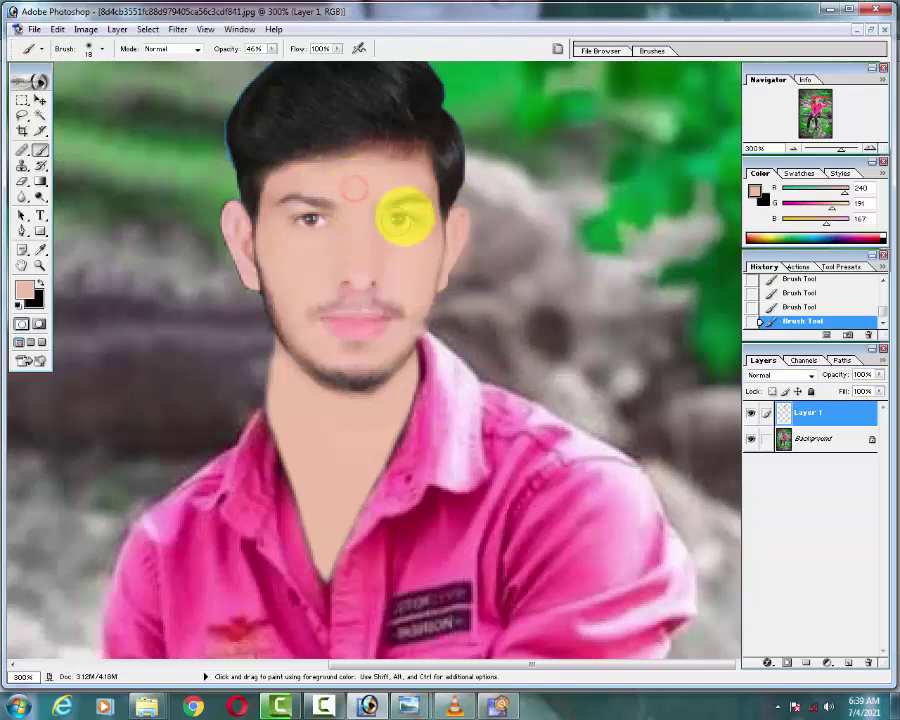
pyautogui.moveTo(417, 209); pyautogui.dragTo(403, 261)
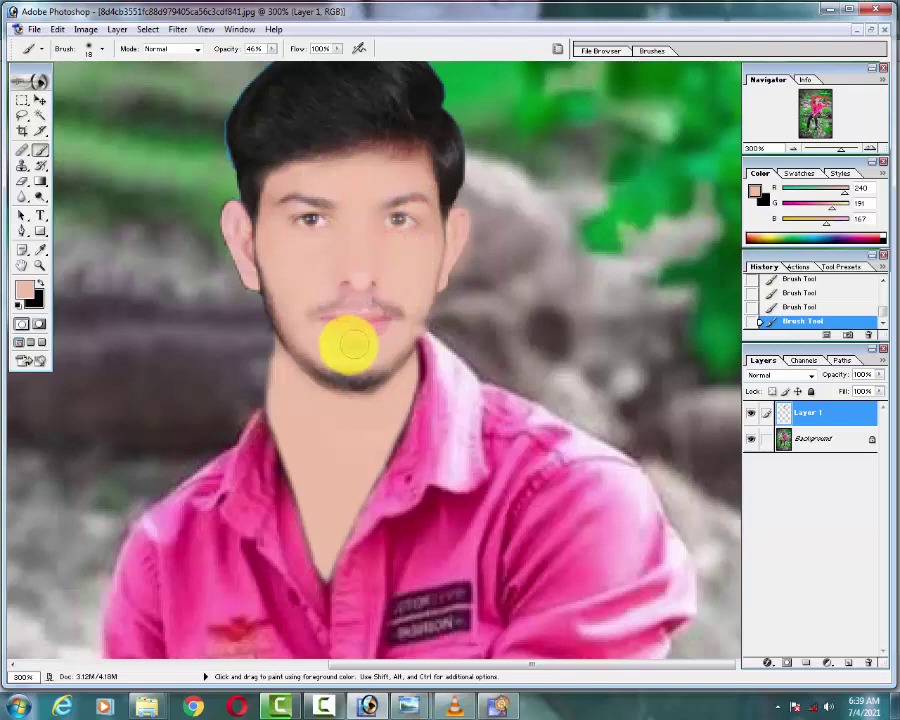
# Step: Touch up the lips, chin, temple and forehead, then view the photo at 100%
pyautogui.click(322, 346)
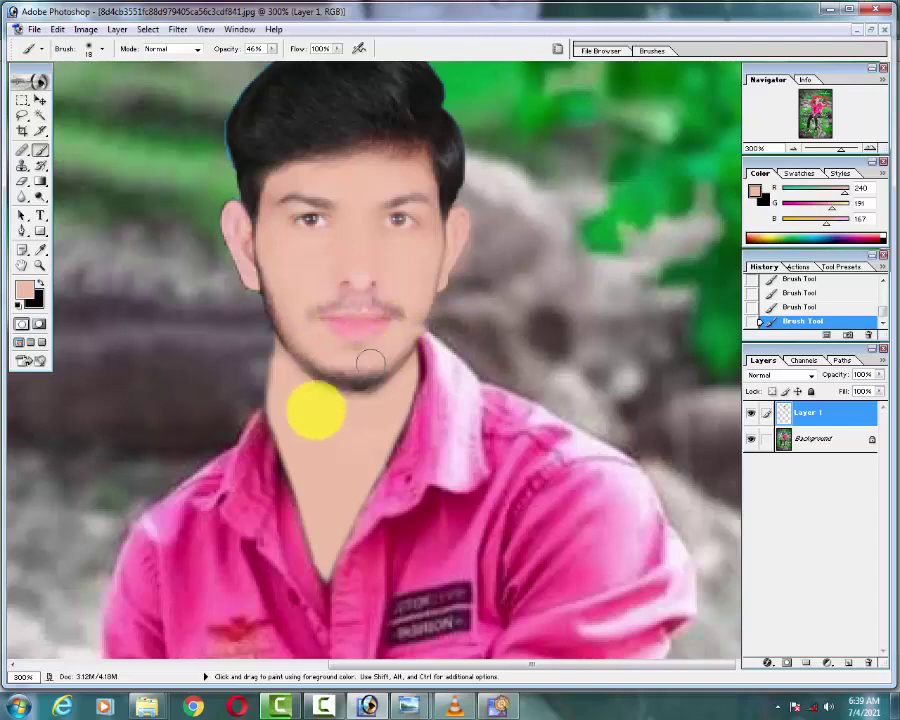
pyautogui.click(273, 187)
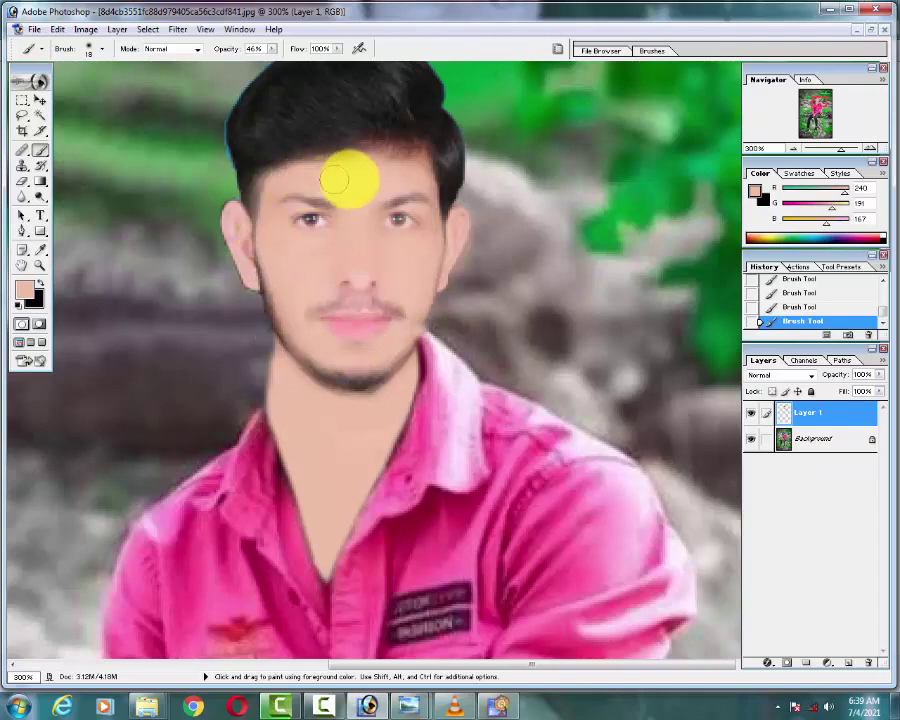
pyautogui.click(328, 180)
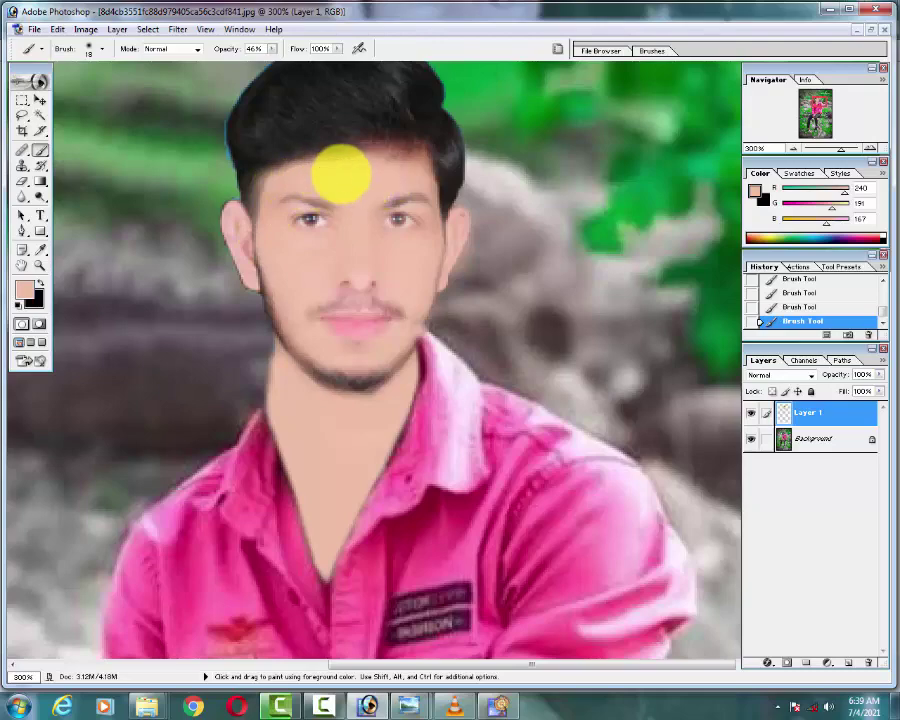
pyautogui.scroll(-2, 349, 305)
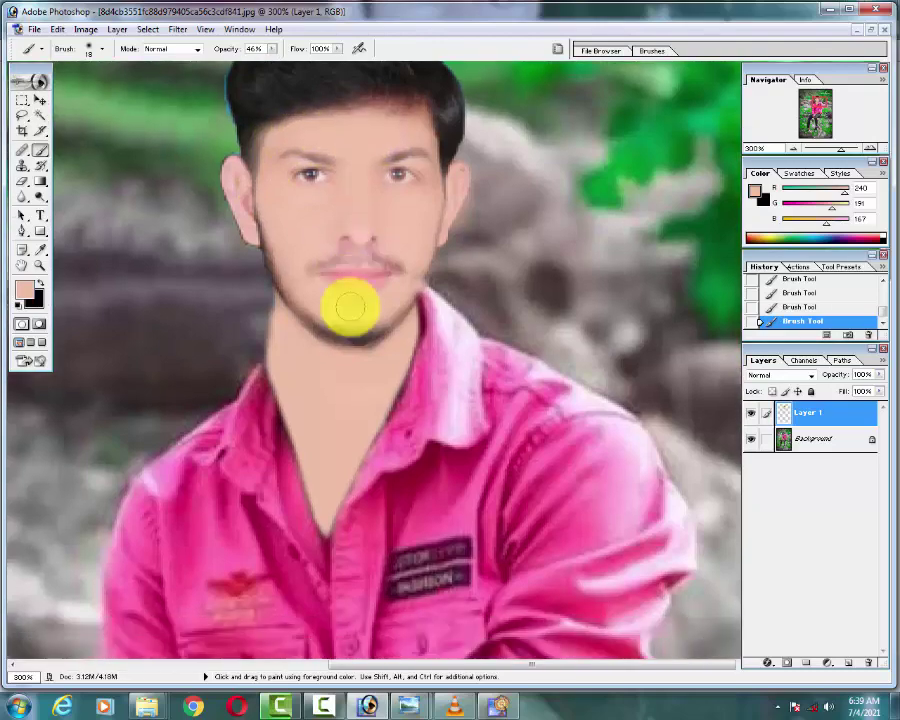
pyautogui.hotkey('ctrl', 'alt', '0')
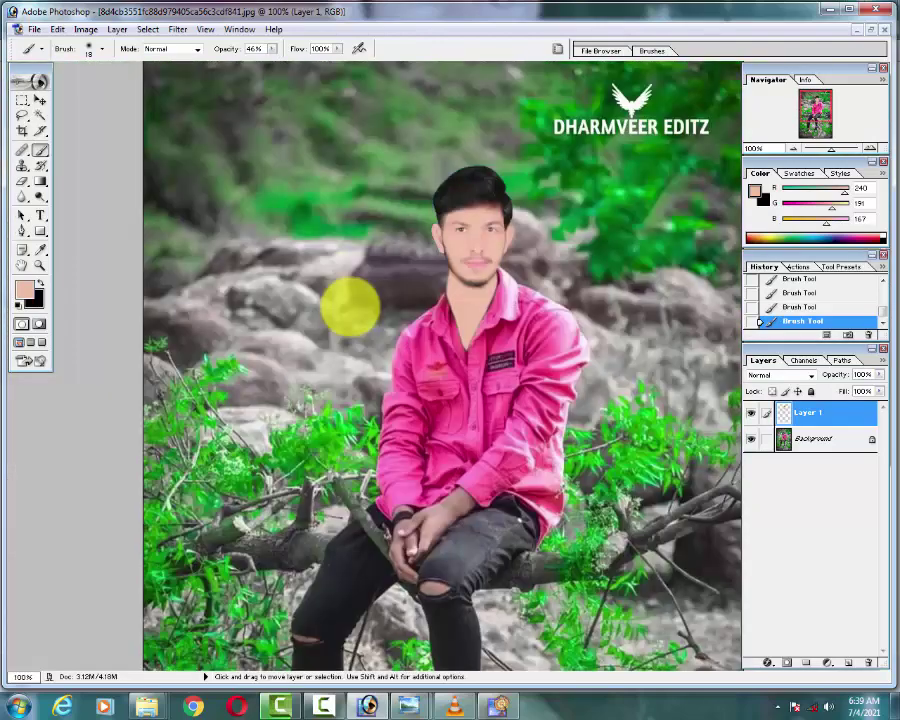
# Step: Zoom out to fit the photo and undo the last two brush strokes
pyautogui.hotkey('ctrl', '-')
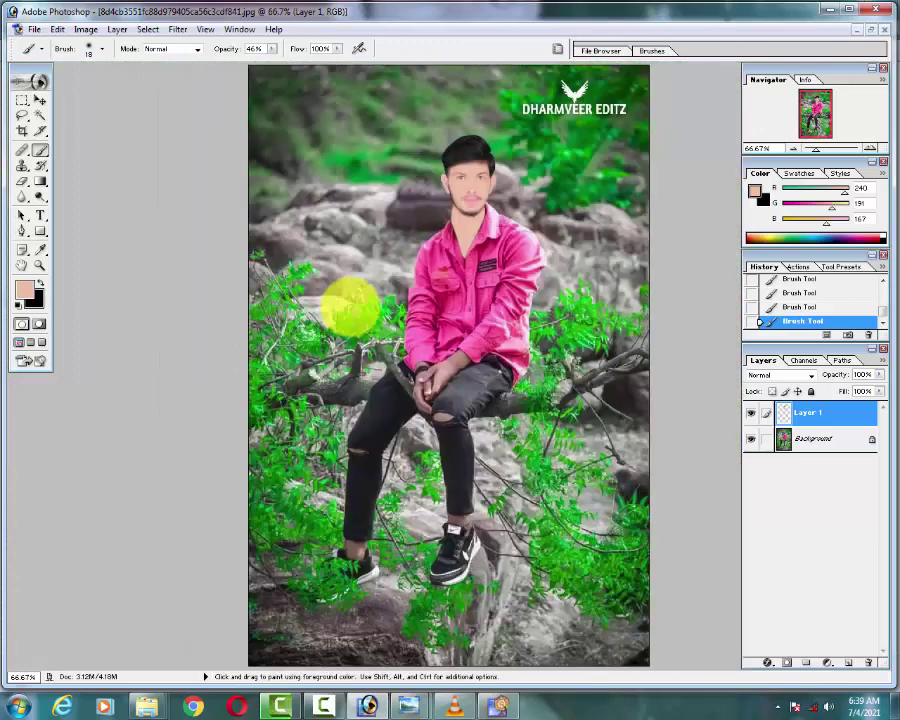
pyautogui.hotkey('ctrl', 'alt', 'z')
pyautogui.hotkey('ctrl', 'alt', 'z')
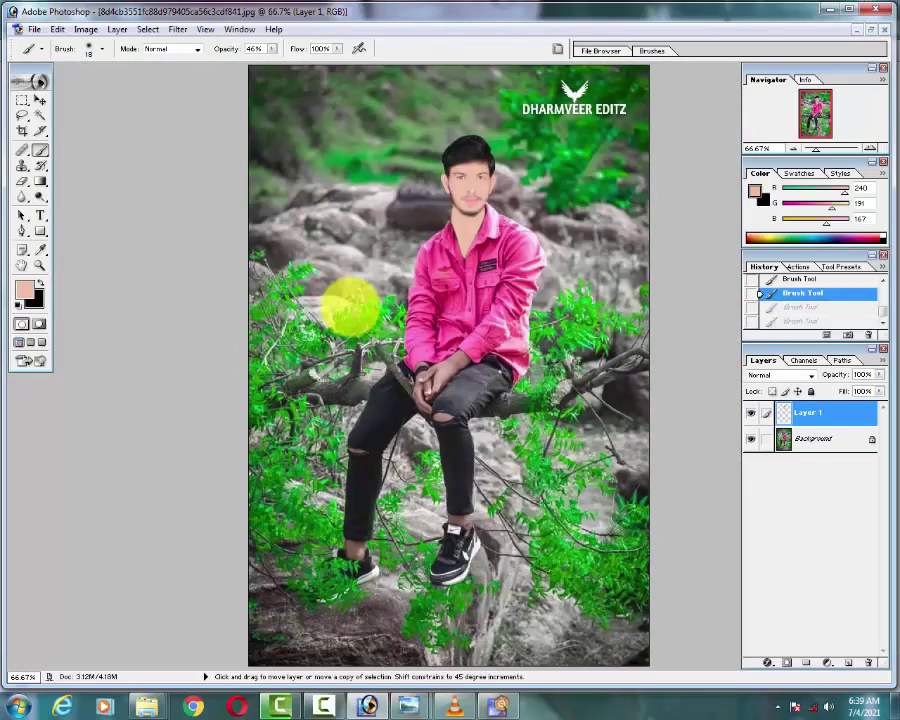
pyautogui.hotkey('ctrl', 'alt', 'z')
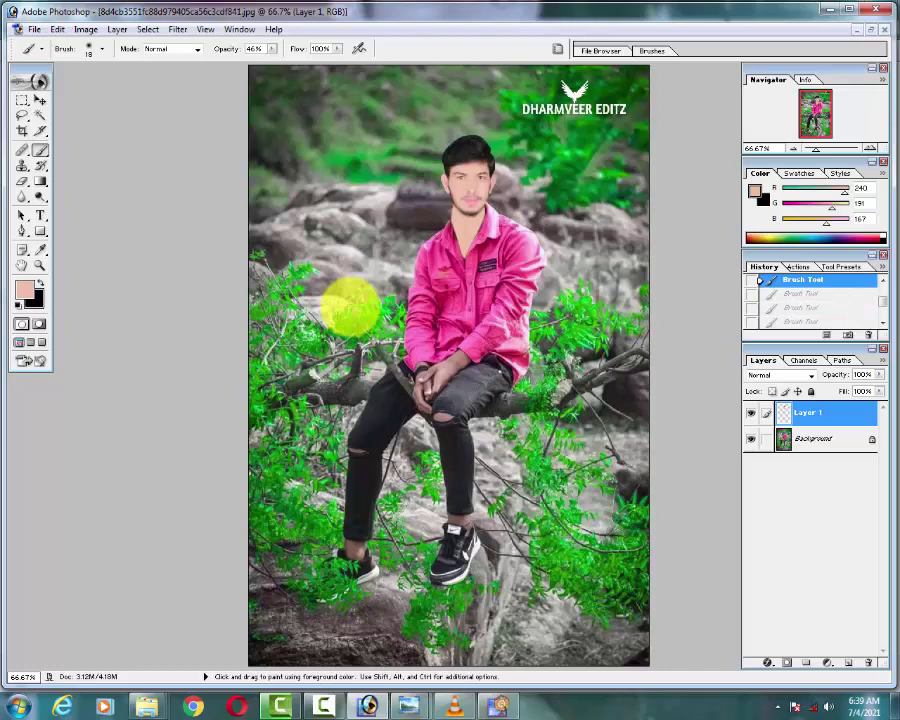
pyautogui.scroll(1, 350, 308)
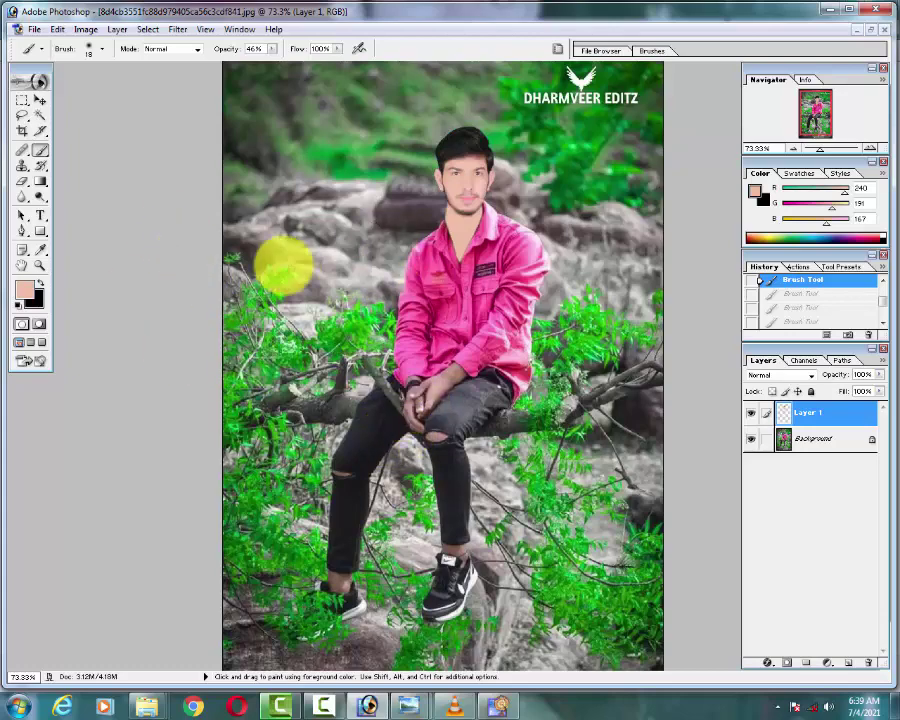
# Step: Export the photo via Save for Web as a JPEG High, quality 60, into My Documents
pyautogui.click(34, 29)
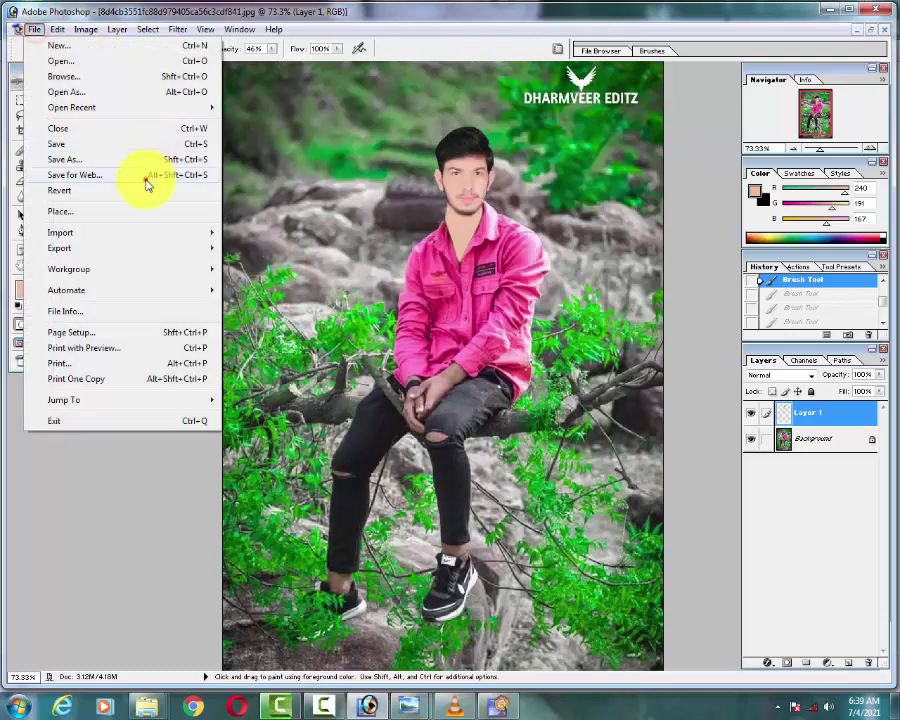
pyautogui.click(145, 176)
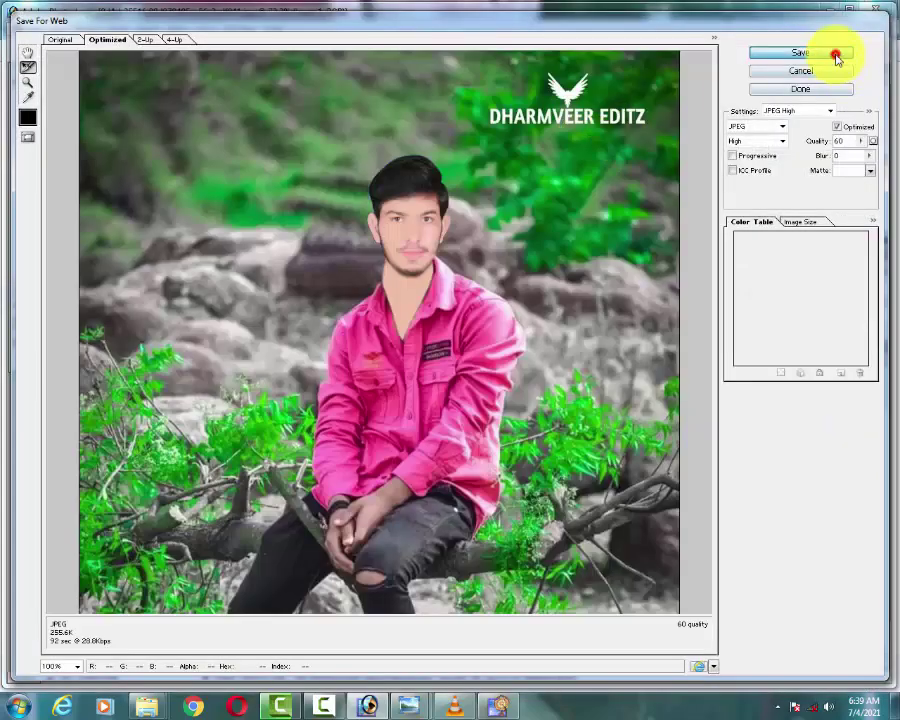
pyautogui.click(836, 55)
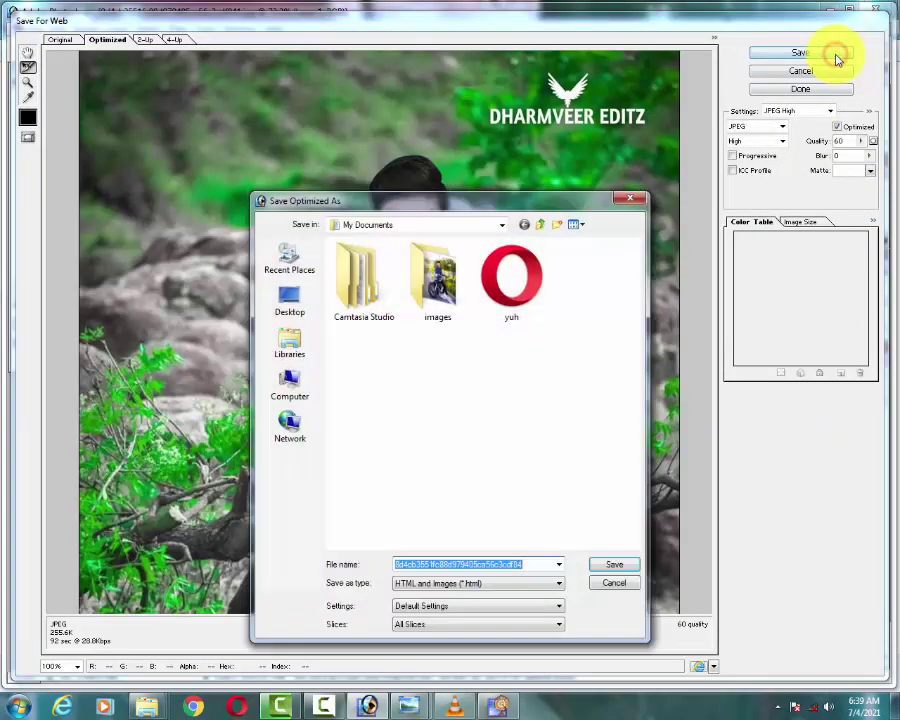
pyautogui.click(622, 565)
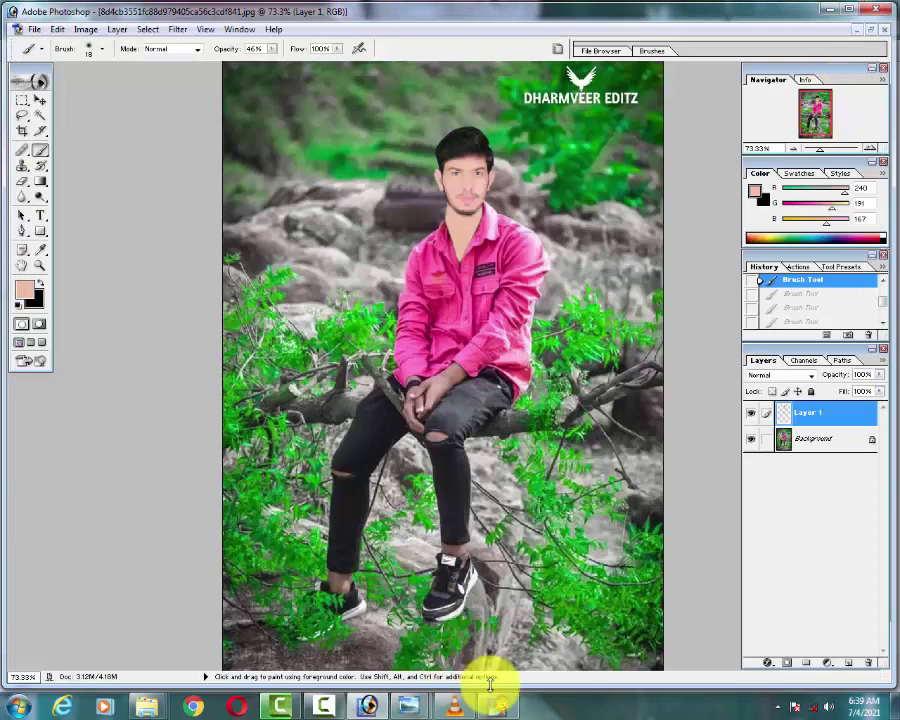